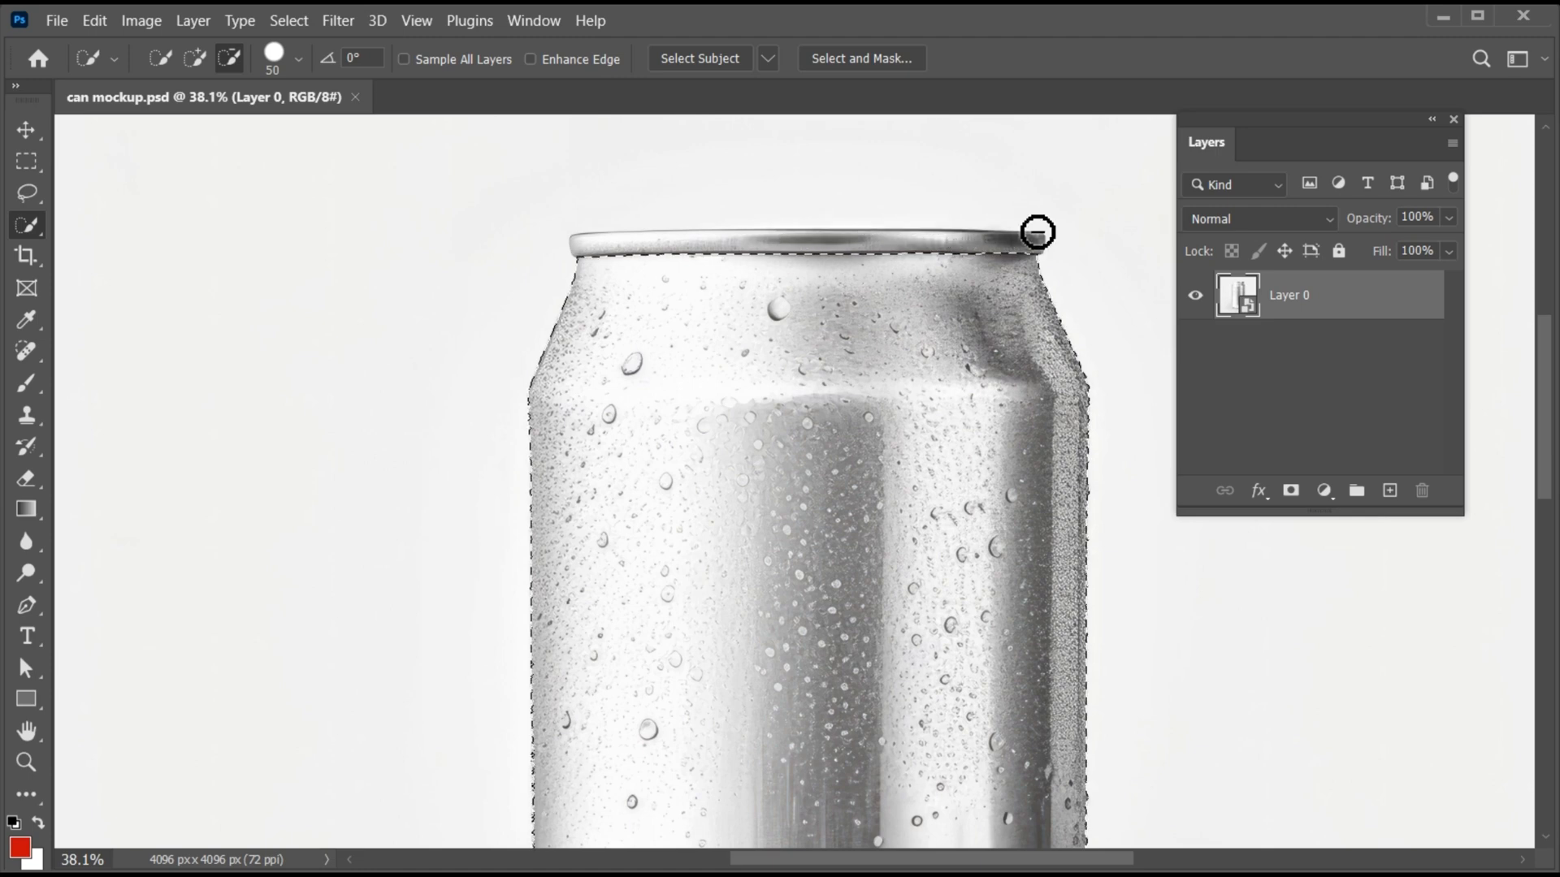
- Copy the selected can body to its own layer and convert that layer to a smart object
{"action": "key", "text": "ctrl+0"}
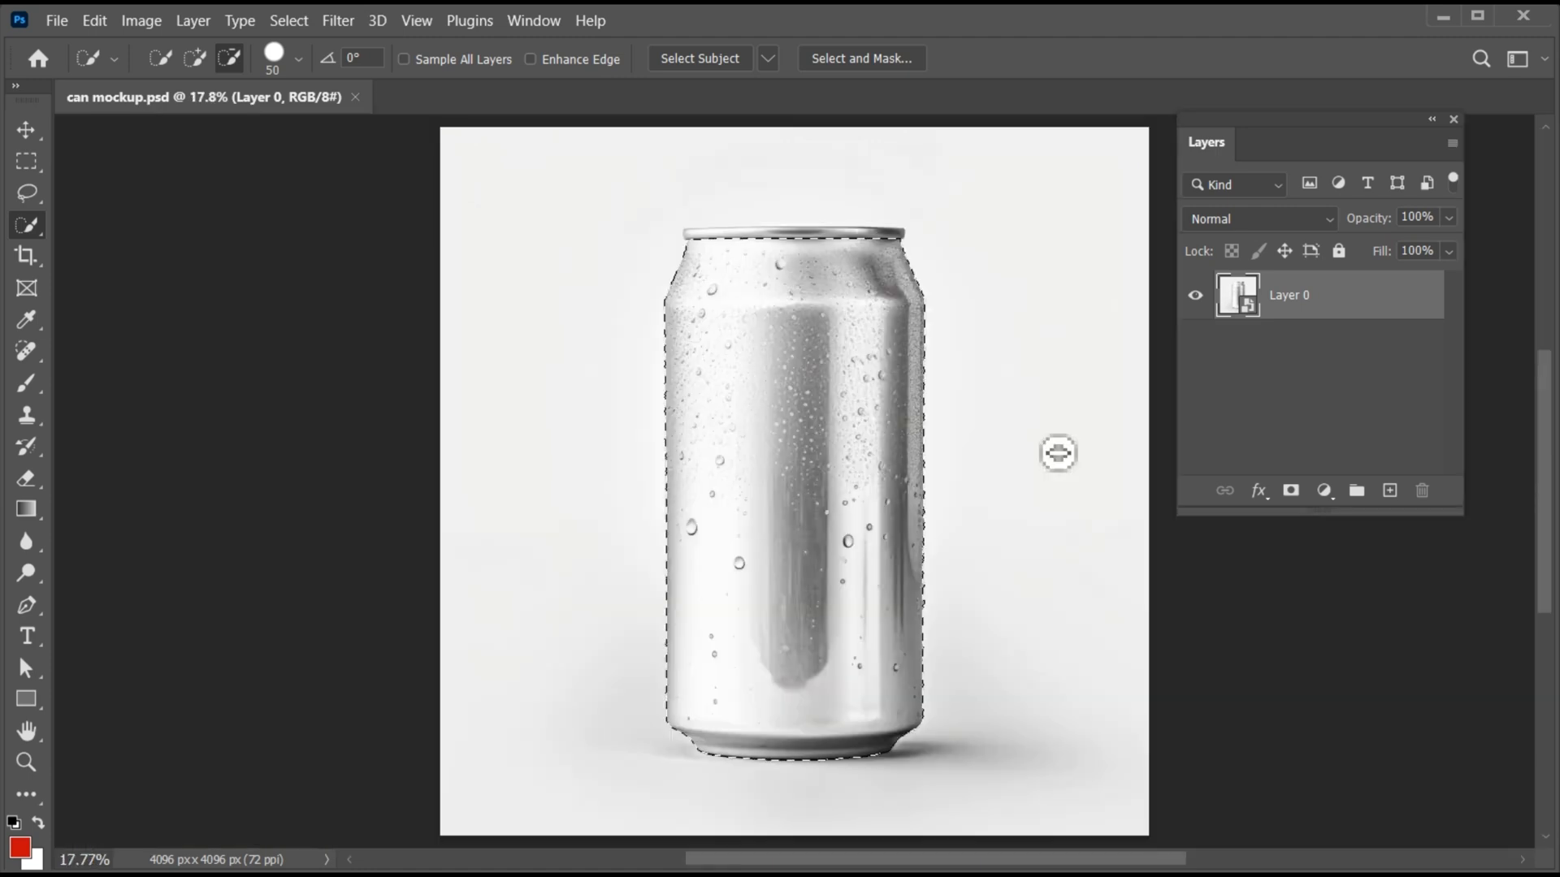
{"action": "key", "text": "v"}
{"action": "key", "text": "ctrl+j"}
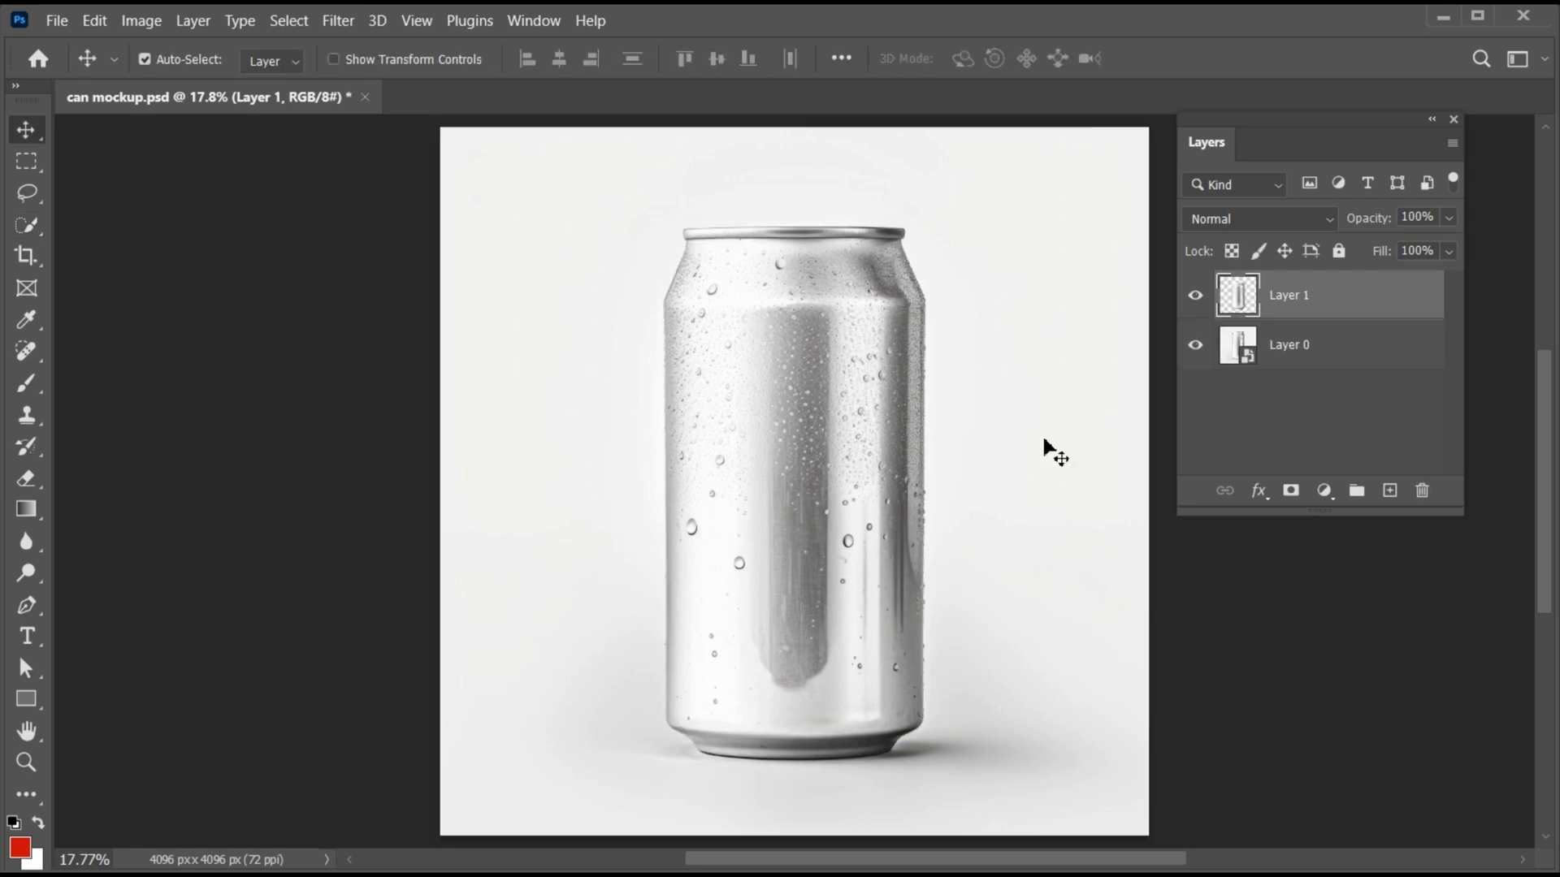
{"action": "right_click", "coordinate": [1280, 290]}
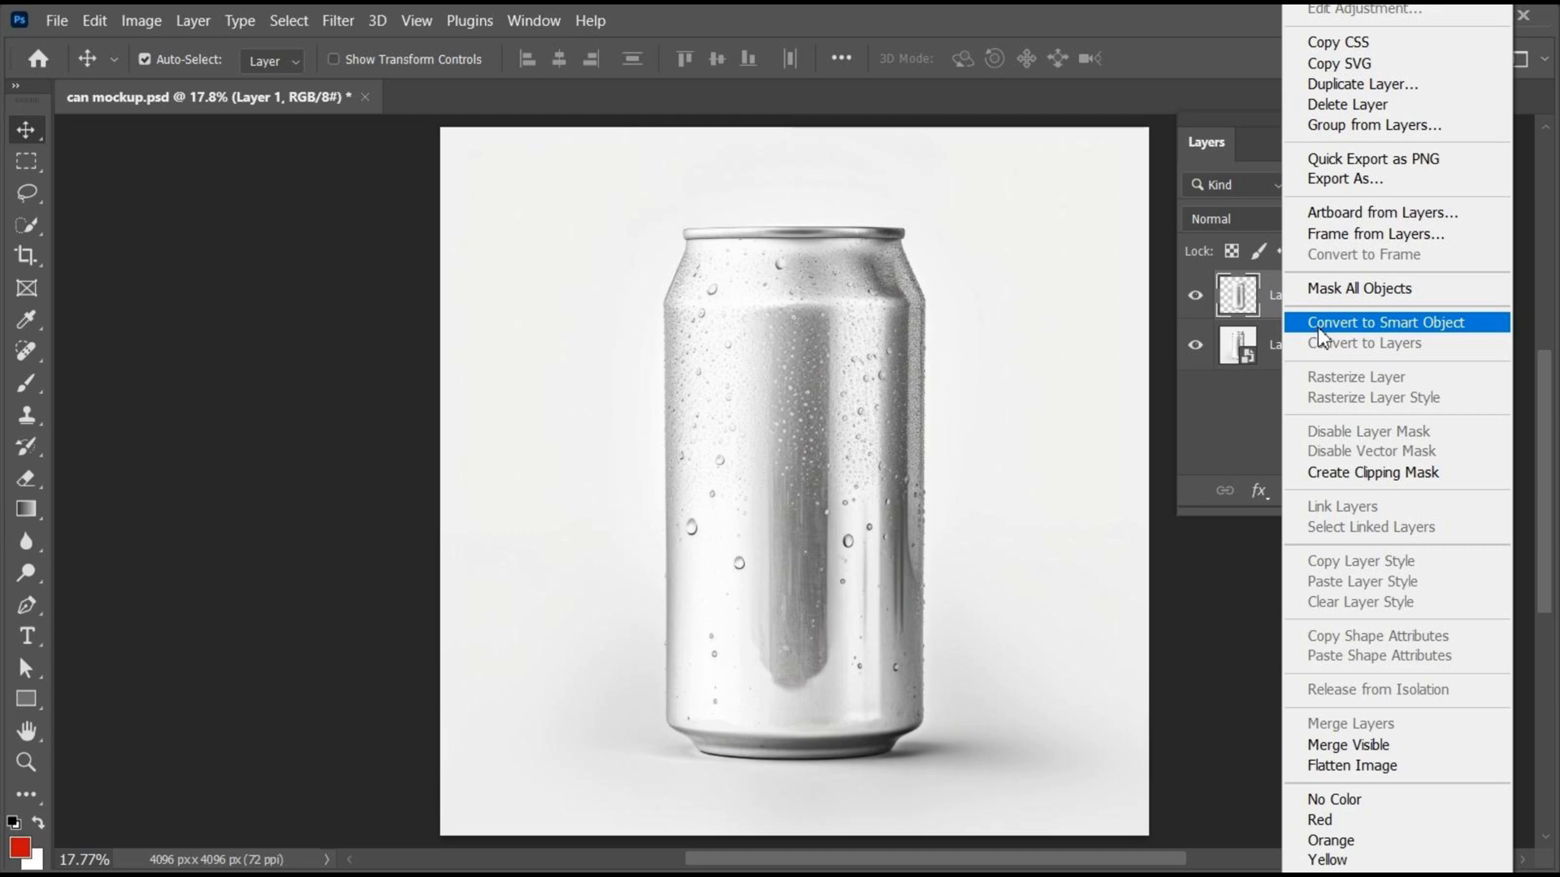
{"action": "left_click", "coordinate": [1317, 325]}
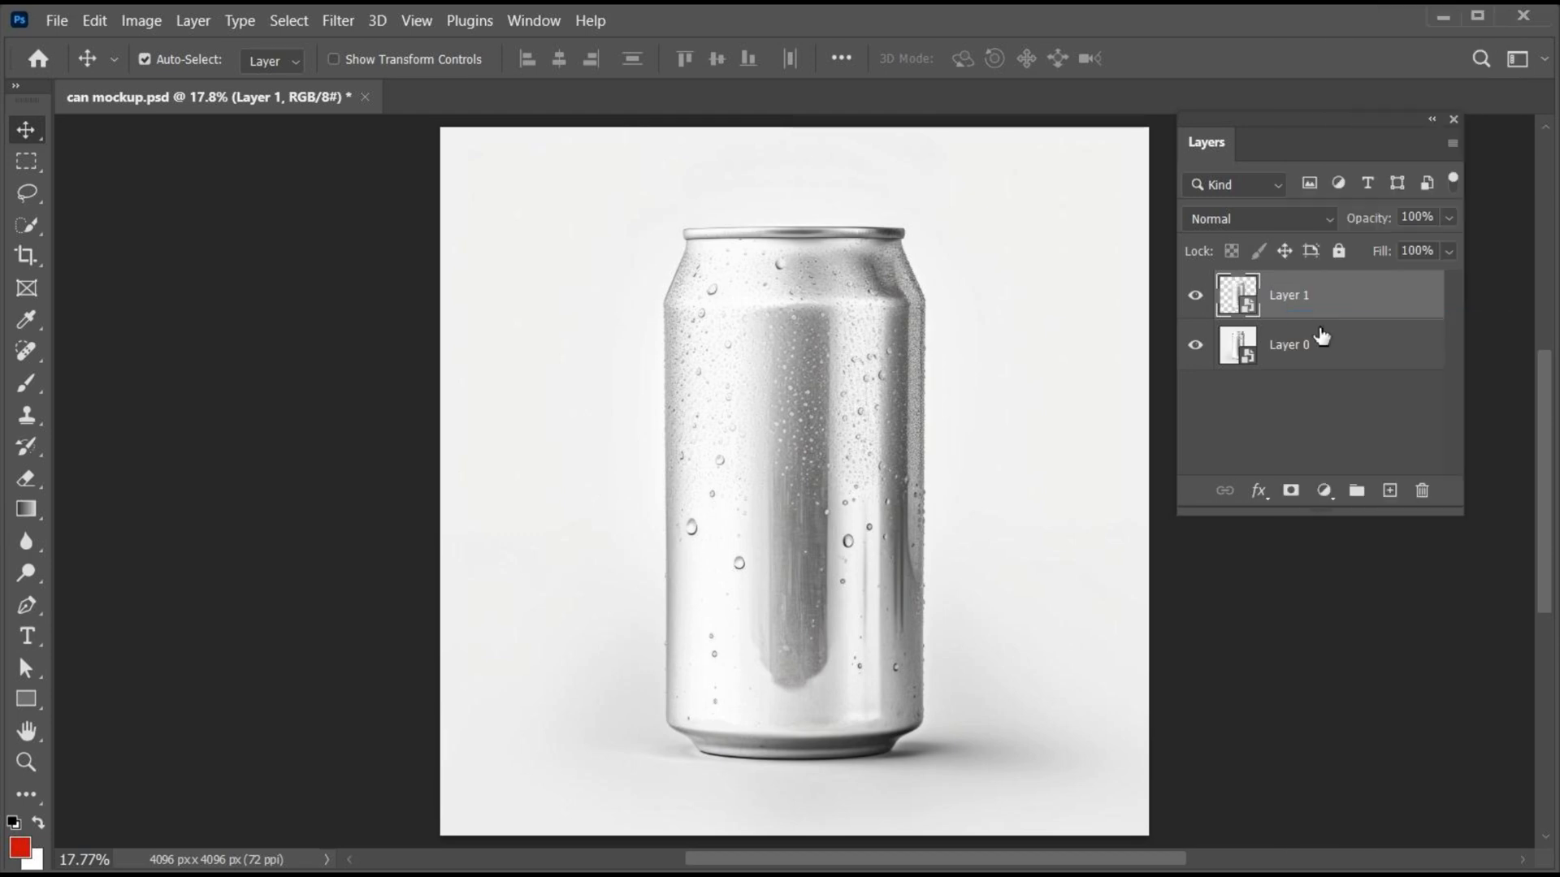
- Draw a red rectangle shape about 1949 × 3256 px that covers the whole can
{"action": "left_click", "coordinate": [24, 700]}
{"action": "left_click", "coordinate": [115, 700]}
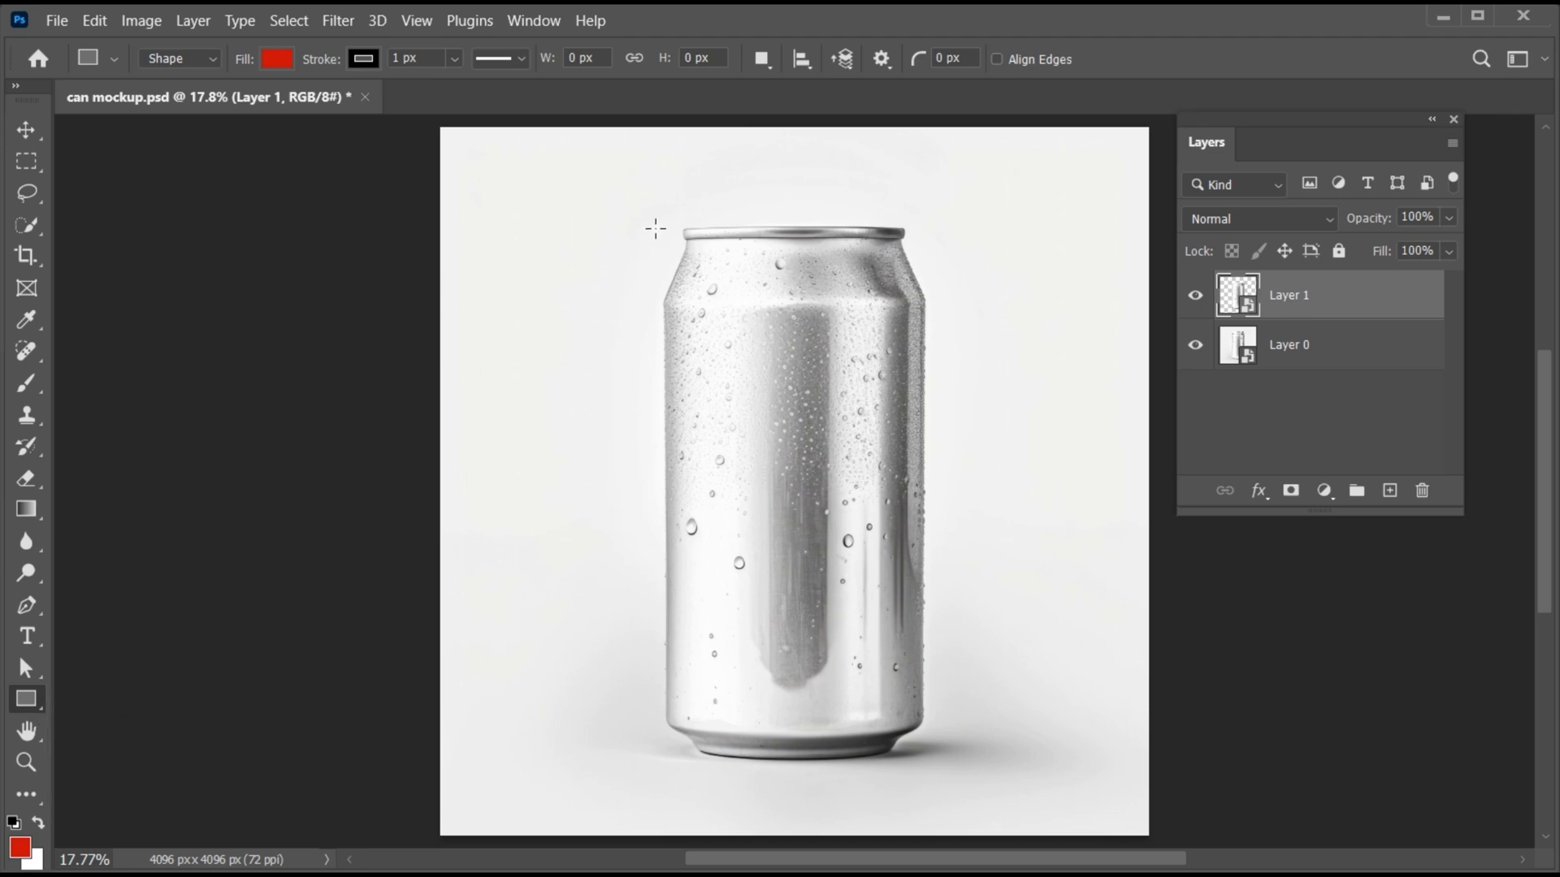
{"action": "left_click_drag", "start_coordinate": [633, 212], "coordinate": [969, 773]}
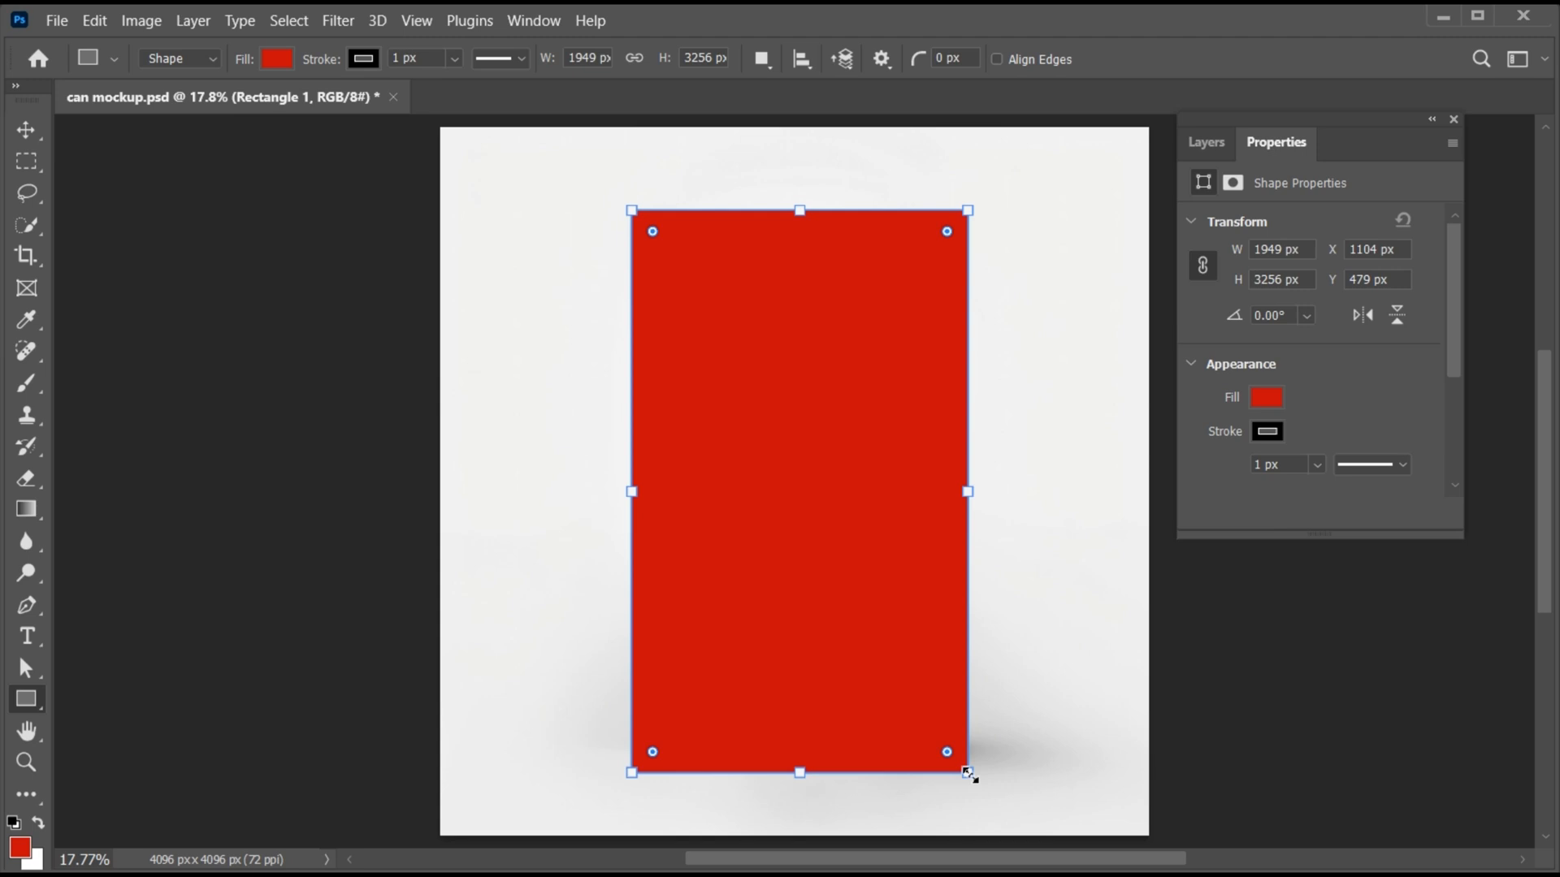
{"action": "key", "text": "v"}
{"action": "left_click", "coordinate": [1211, 143]}
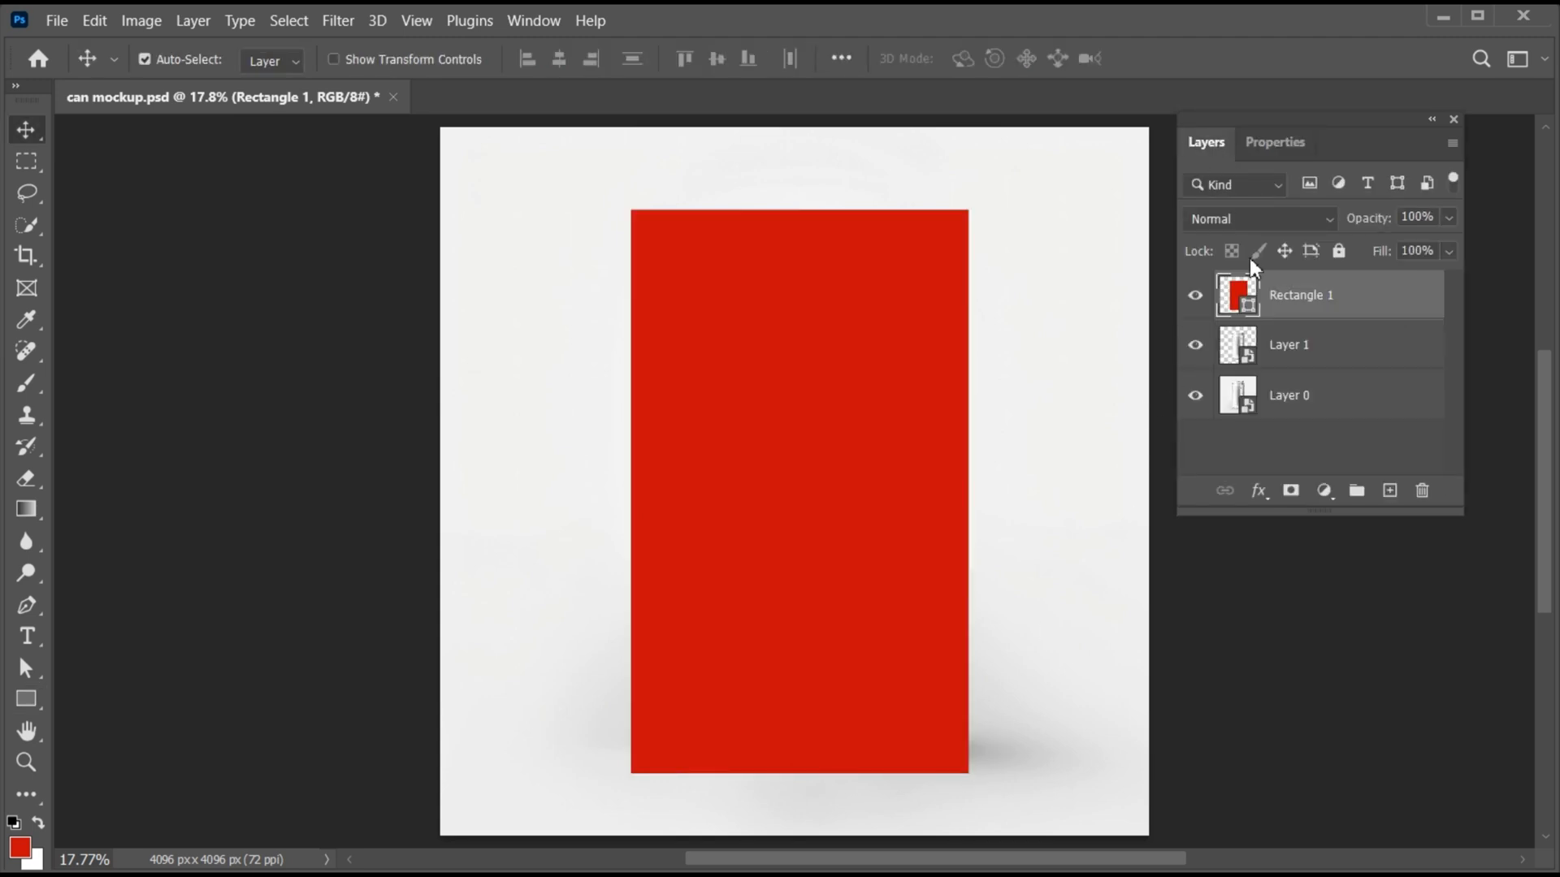
- Lower the rectangle's fill to 50% and narrow it on both sides to match the can's width
{"action": "left_click", "coordinate": [1447, 251]}
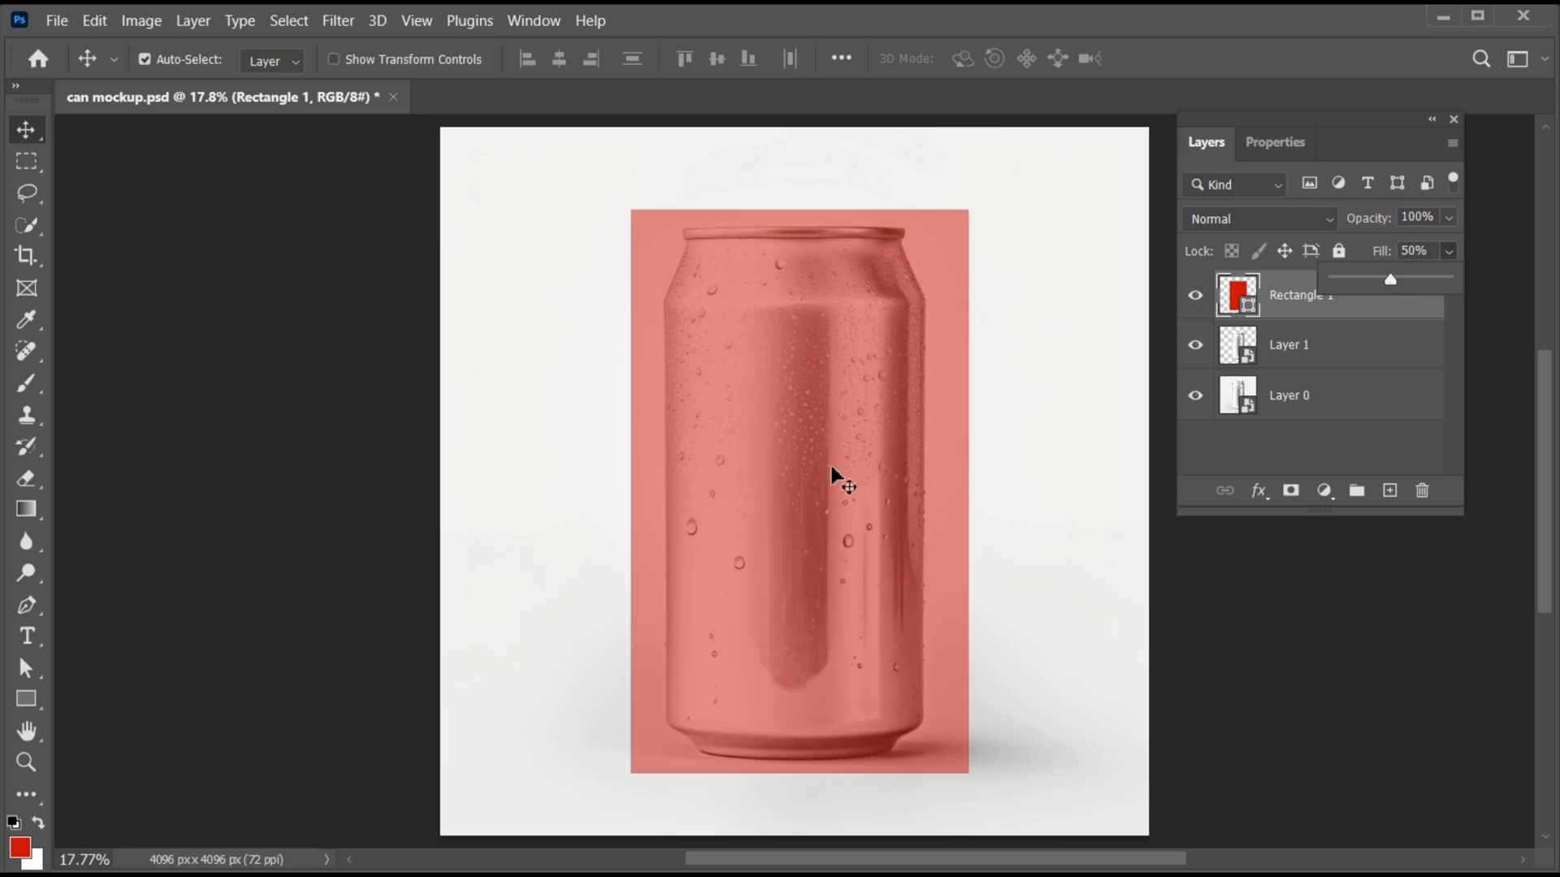
{"action": "key", "text": "ctrl+t"}
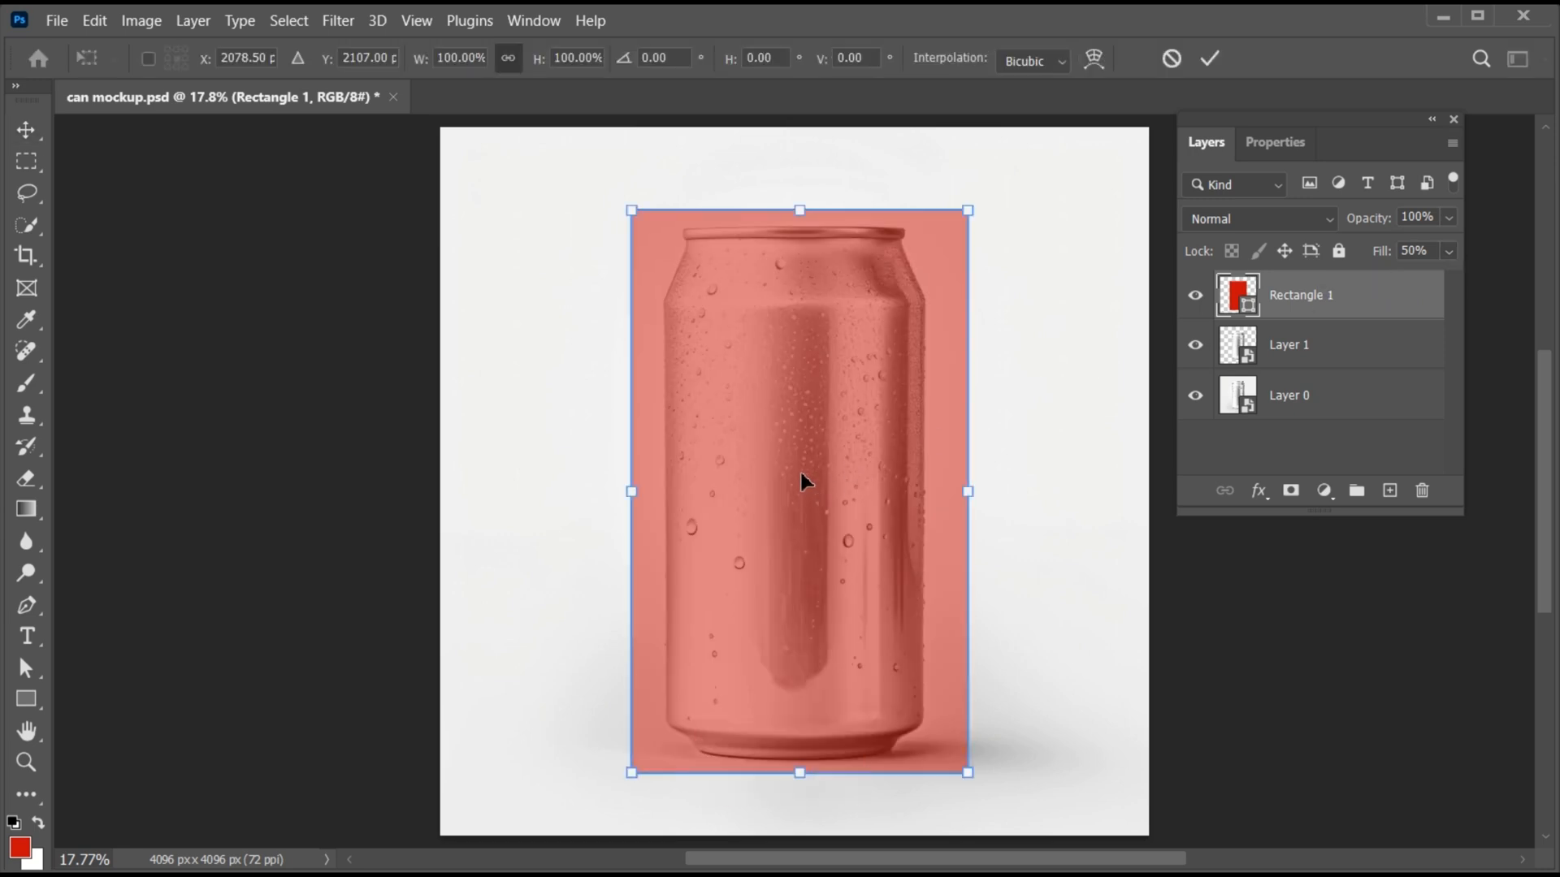
{"action": "left_click_drag", "start_coordinate": [631, 492], "coordinate": [660, 499]}
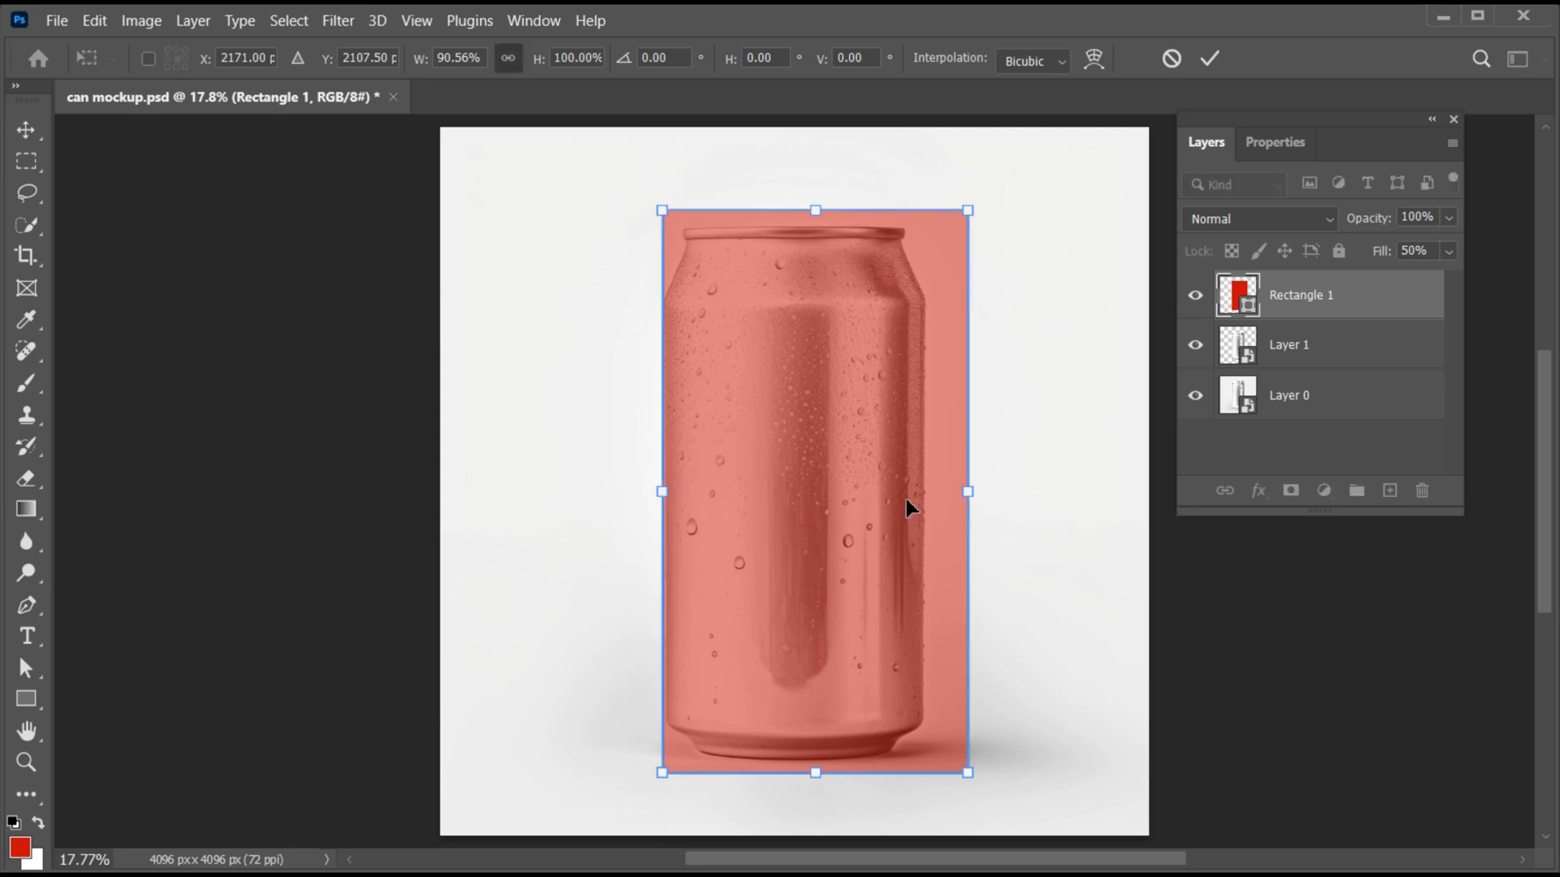
{"action": "left_click_drag", "start_coordinate": [969, 502], "coordinate": [925, 502]}
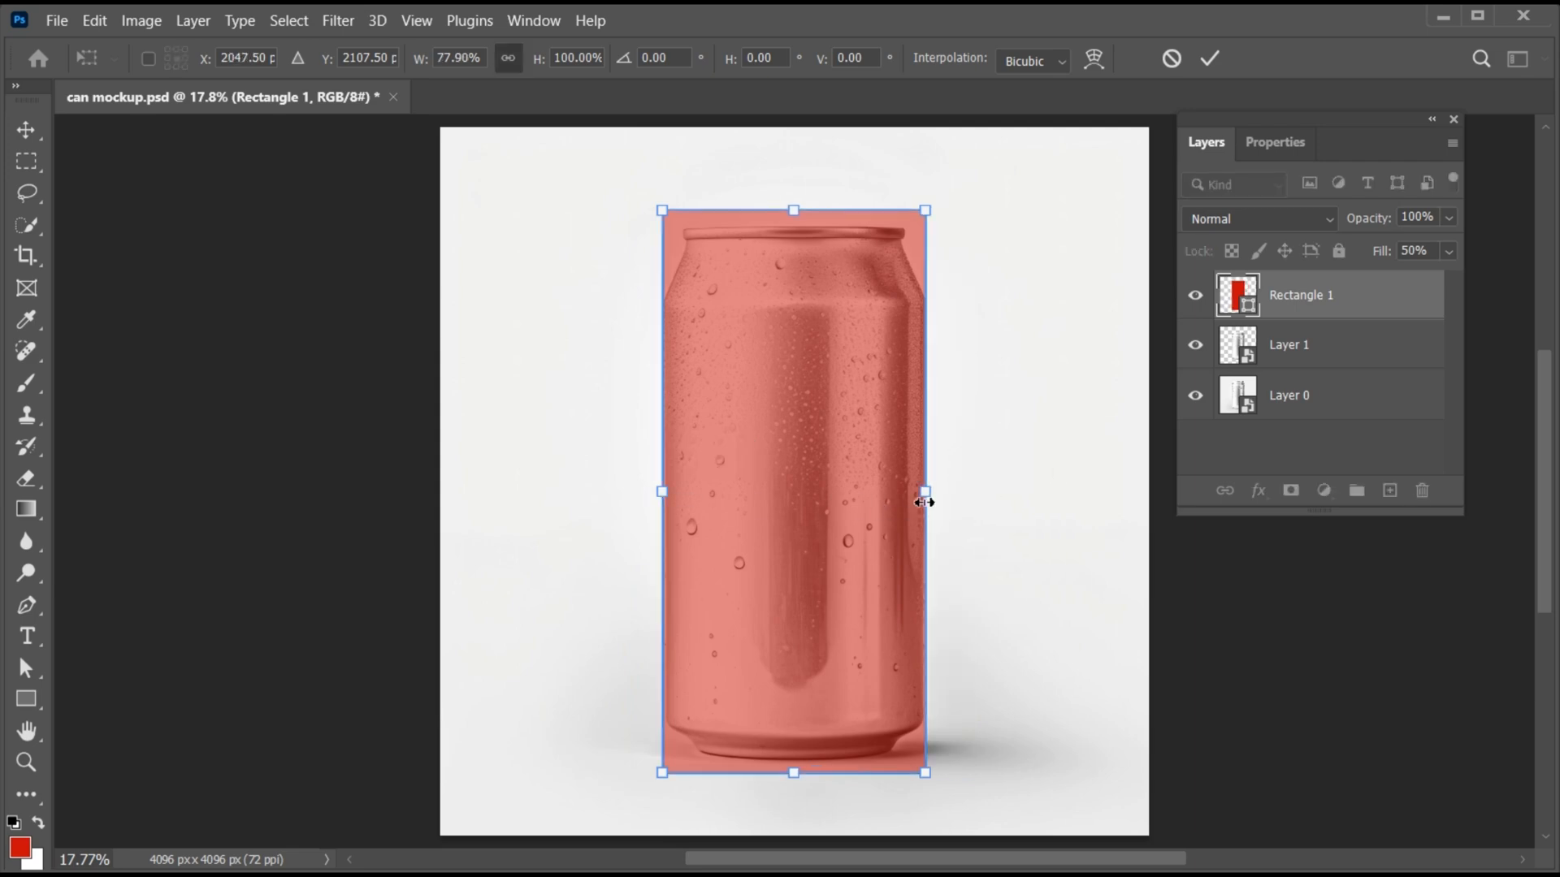
- Apply a Cylinder warp to the rectangle, curving its upper and lower edges to follow the can's rim and base
{"action": "right_click", "coordinate": [720, 310]}
{"action": "left_click", "coordinate": [768, 471]}
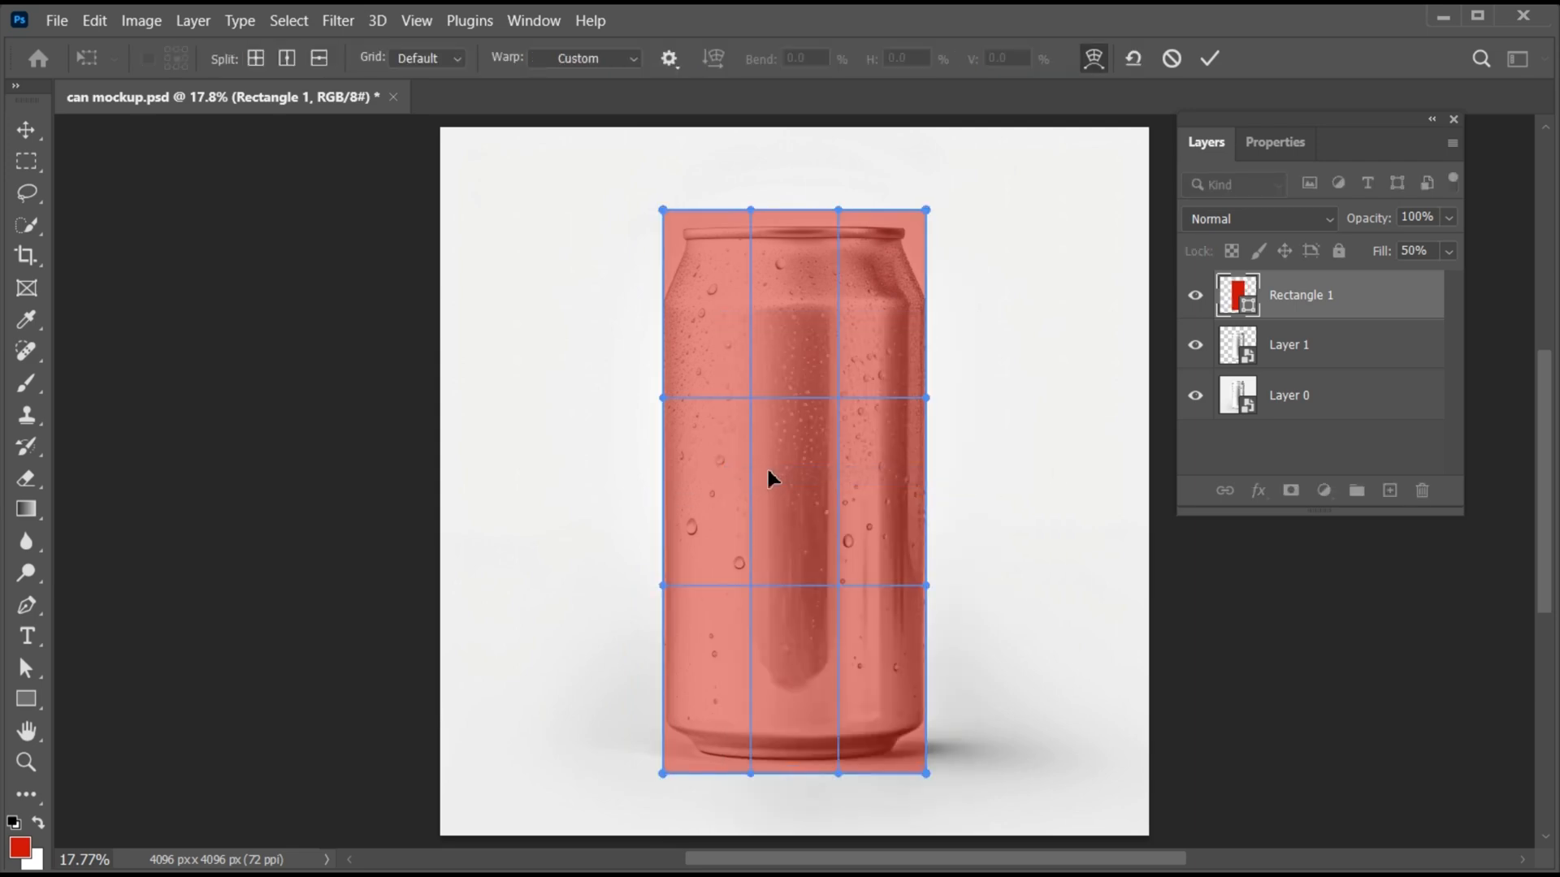
{"action": "left_click", "coordinate": [616, 62]}
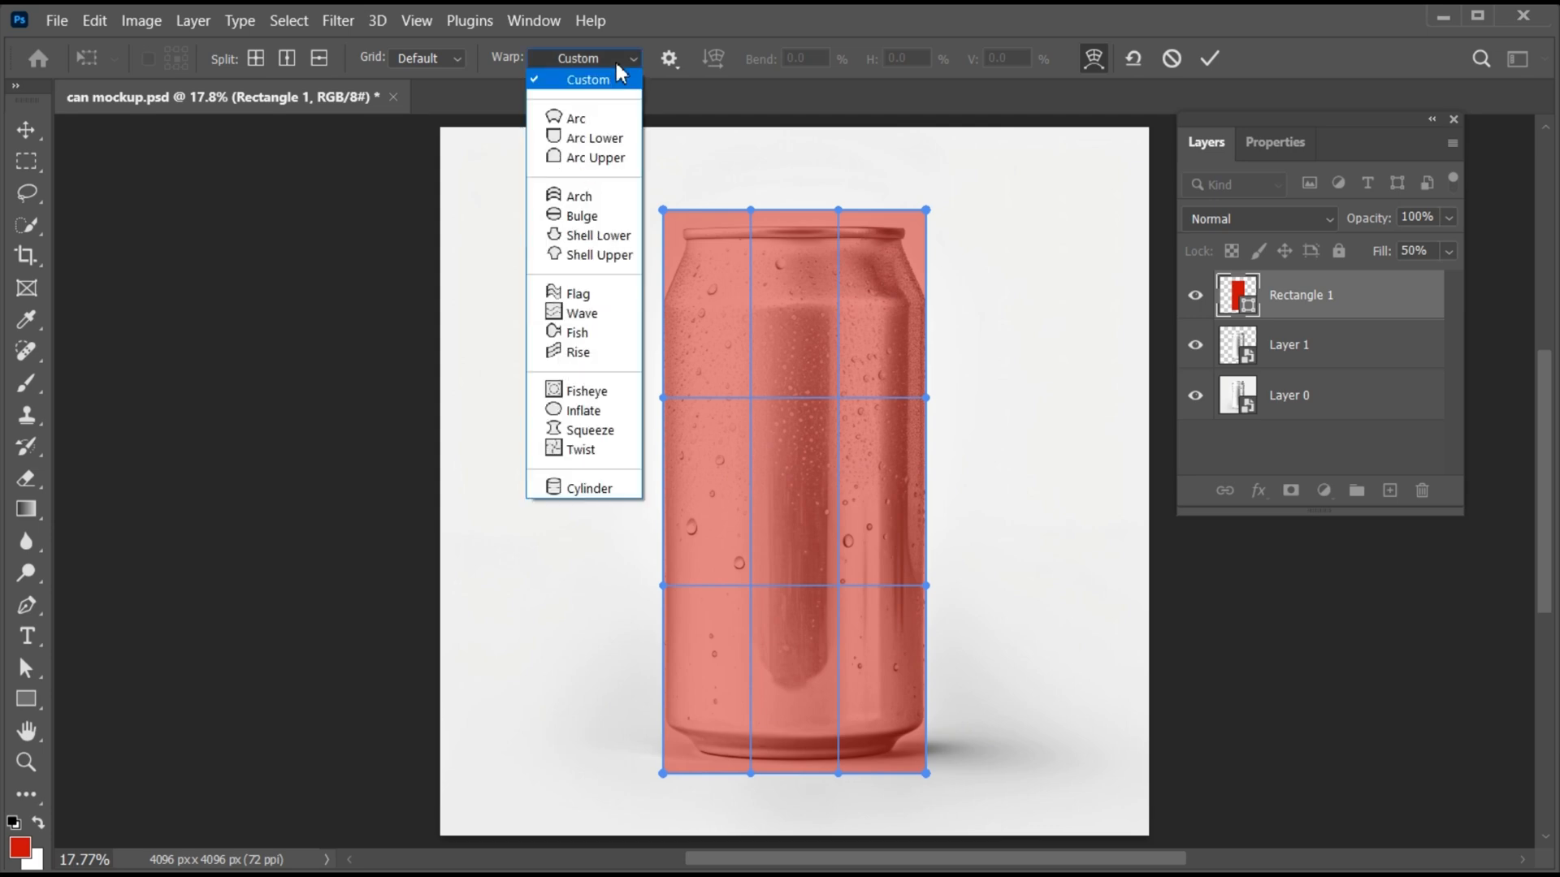
{"action": "left_click", "coordinate": [621, 487]}
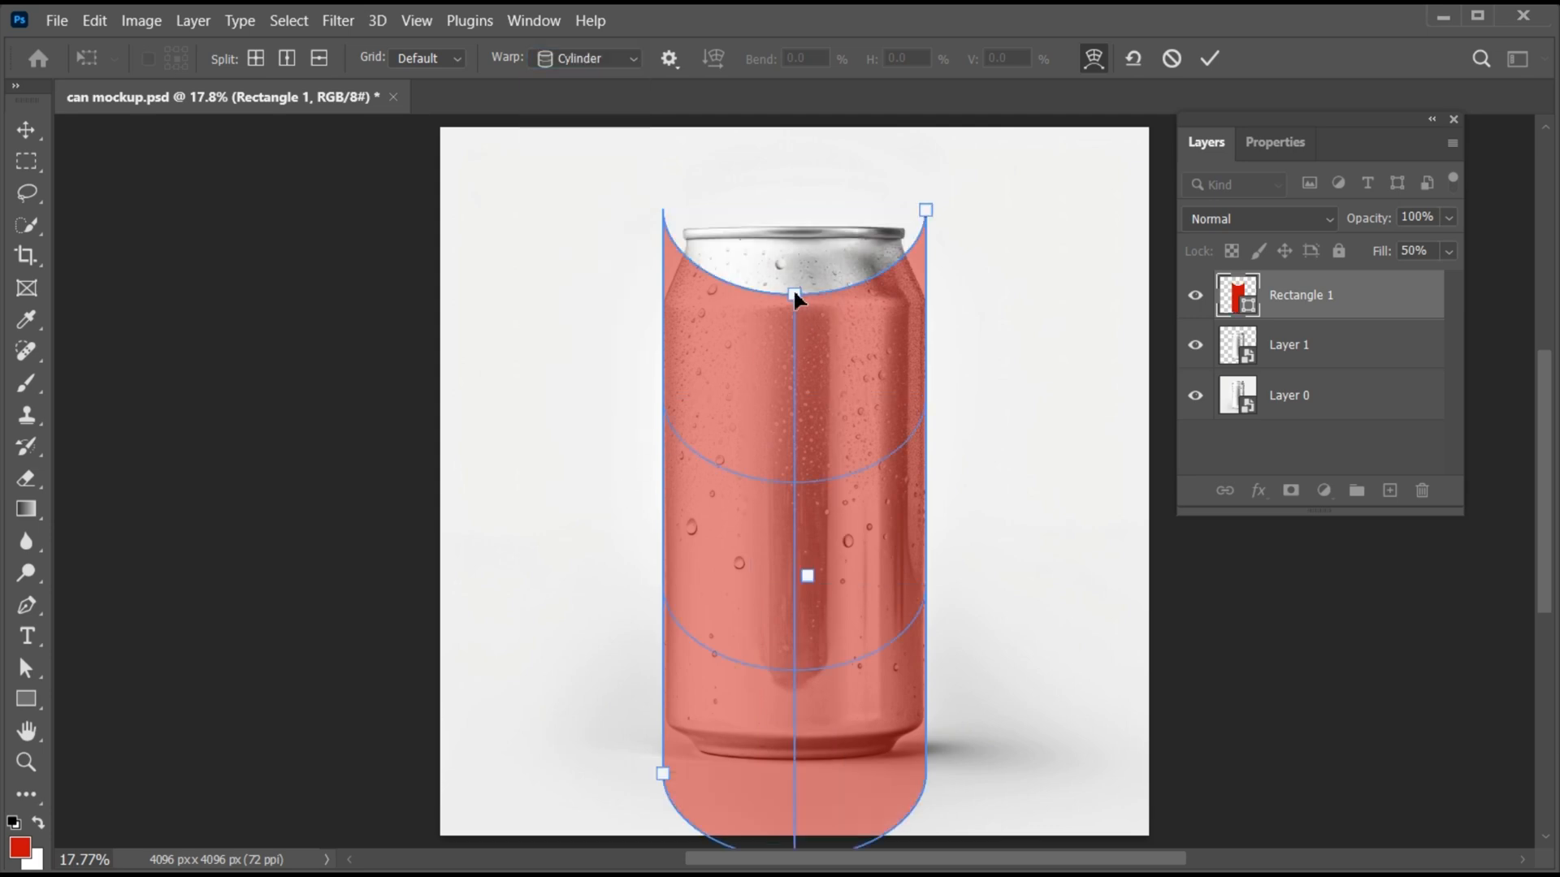
{"action": "left_click_drag", "start_coordinate": [795, 294], "coordinate": [793, 238]}
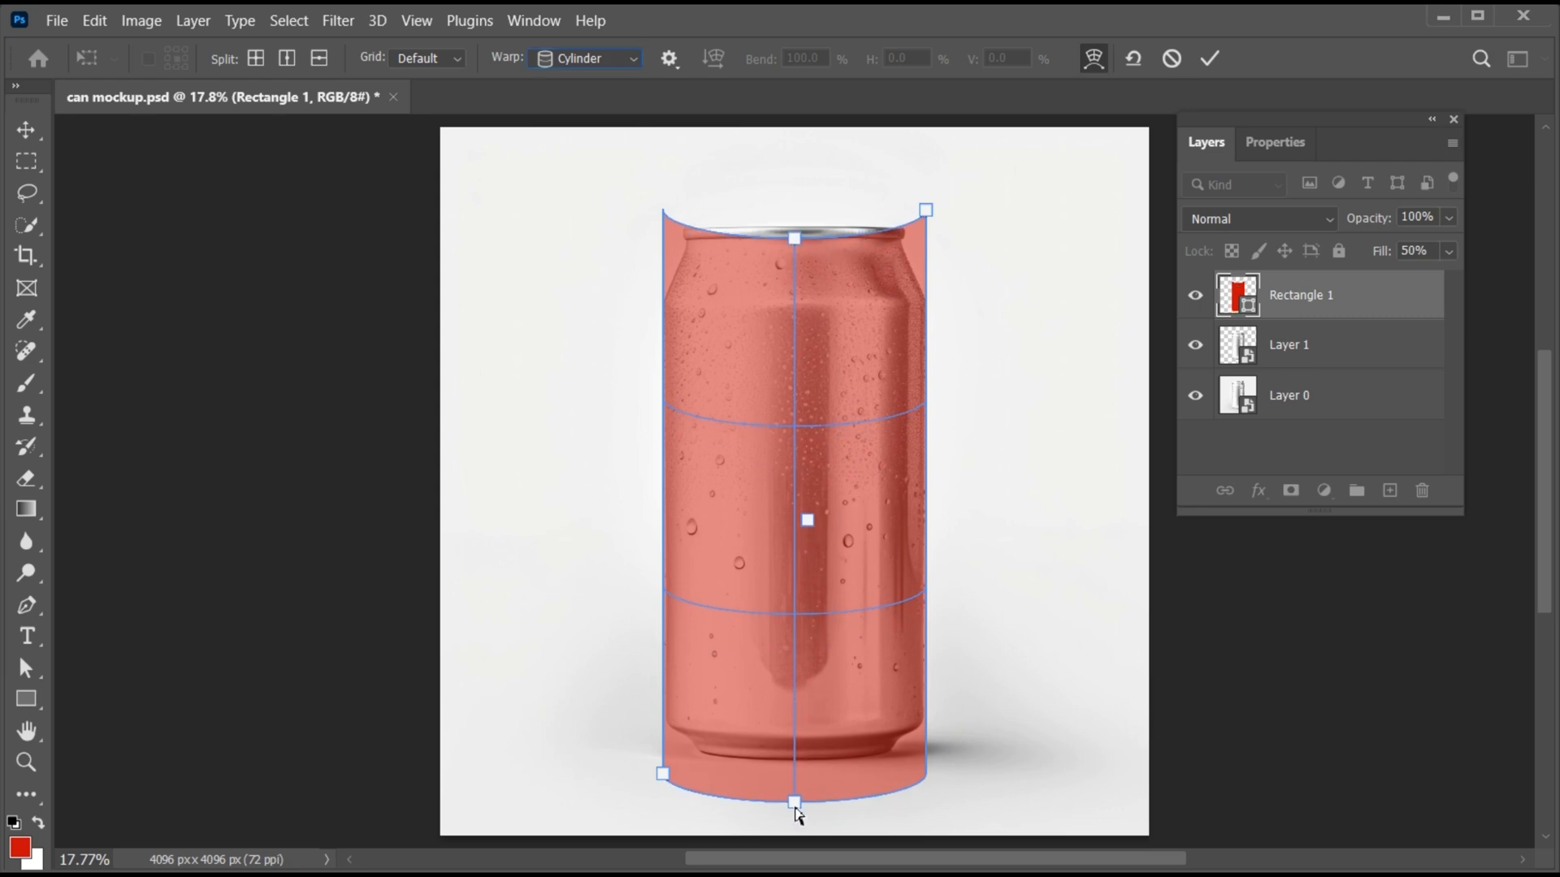
{"action": "left_click_drag", "start_coordinate": [795, 809], "coordinate": [795, 751]}
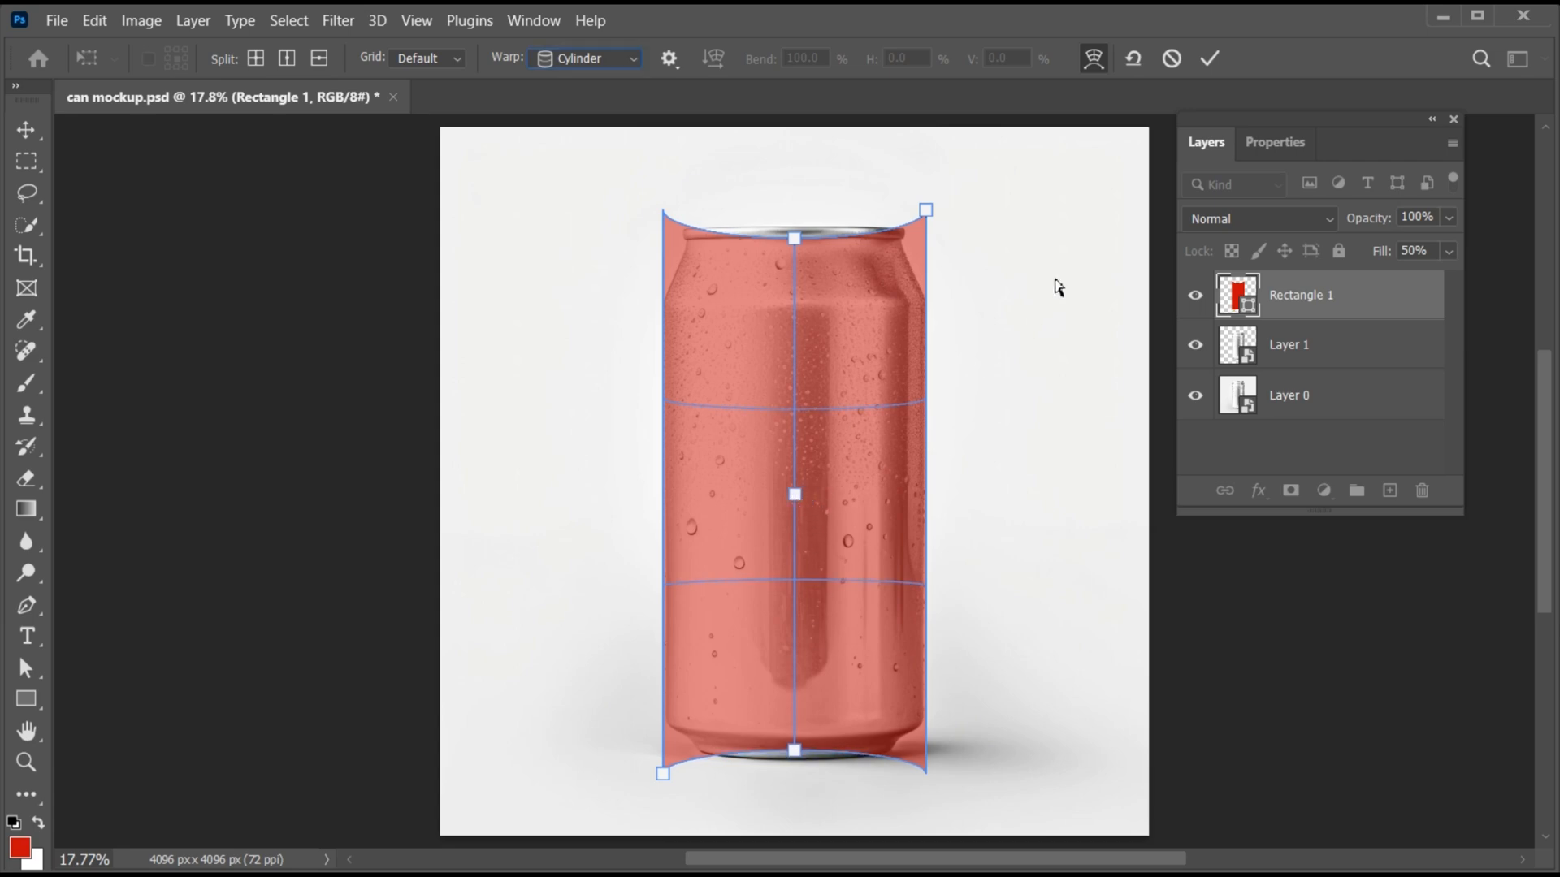
{"action": "left_click", "coordinate": [1209, 58]}
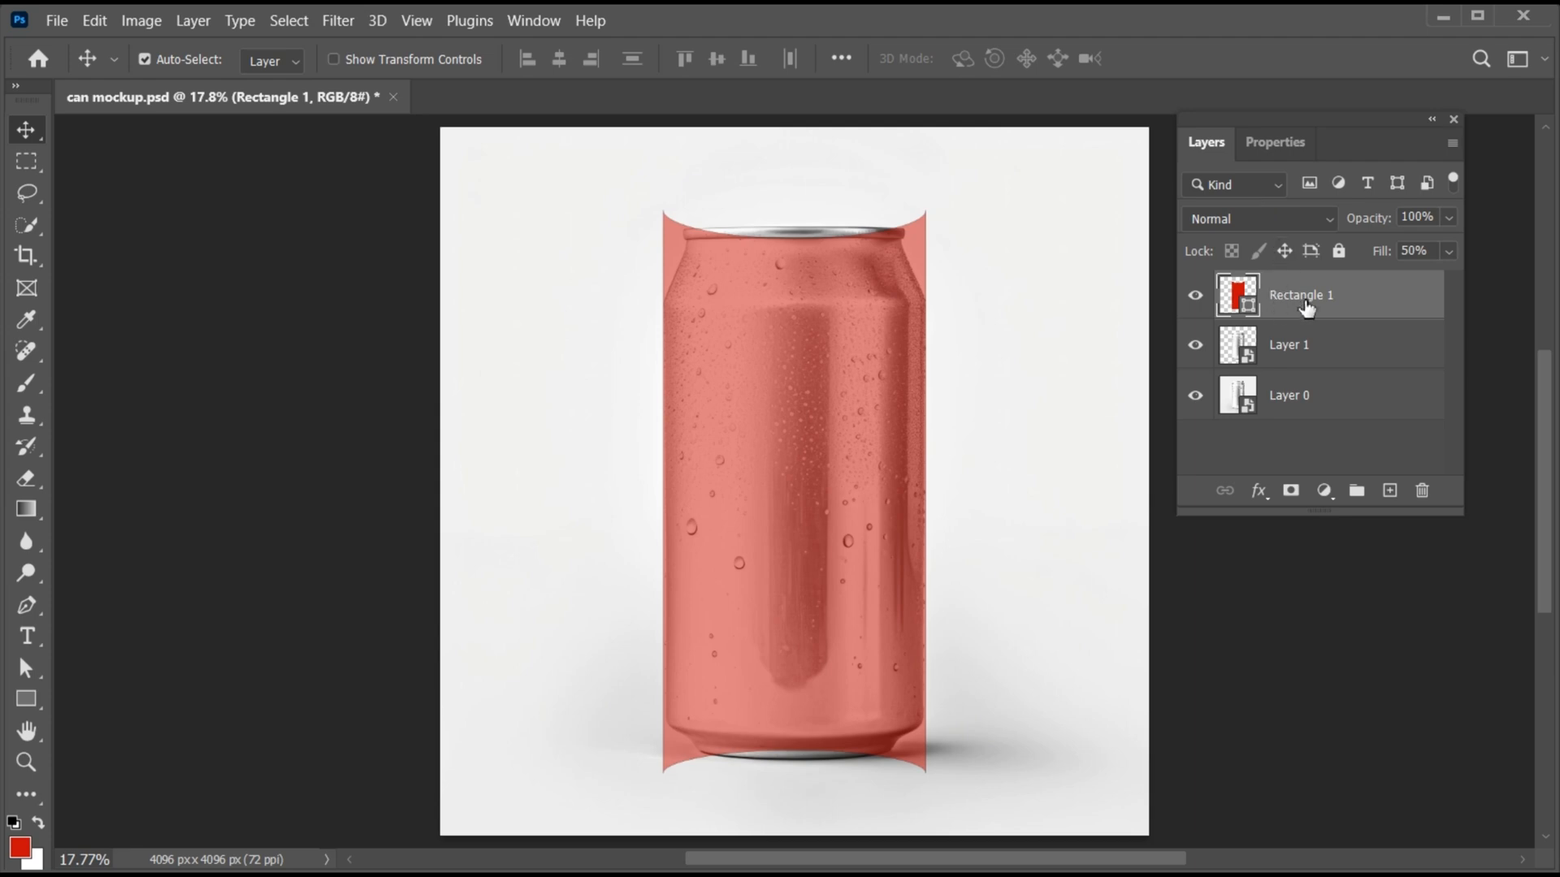
- Set the Rectangle 1 layer's fill to 100% and convert it to a smart object
{"action": "left_click", "coordinate": [1450, 251]}
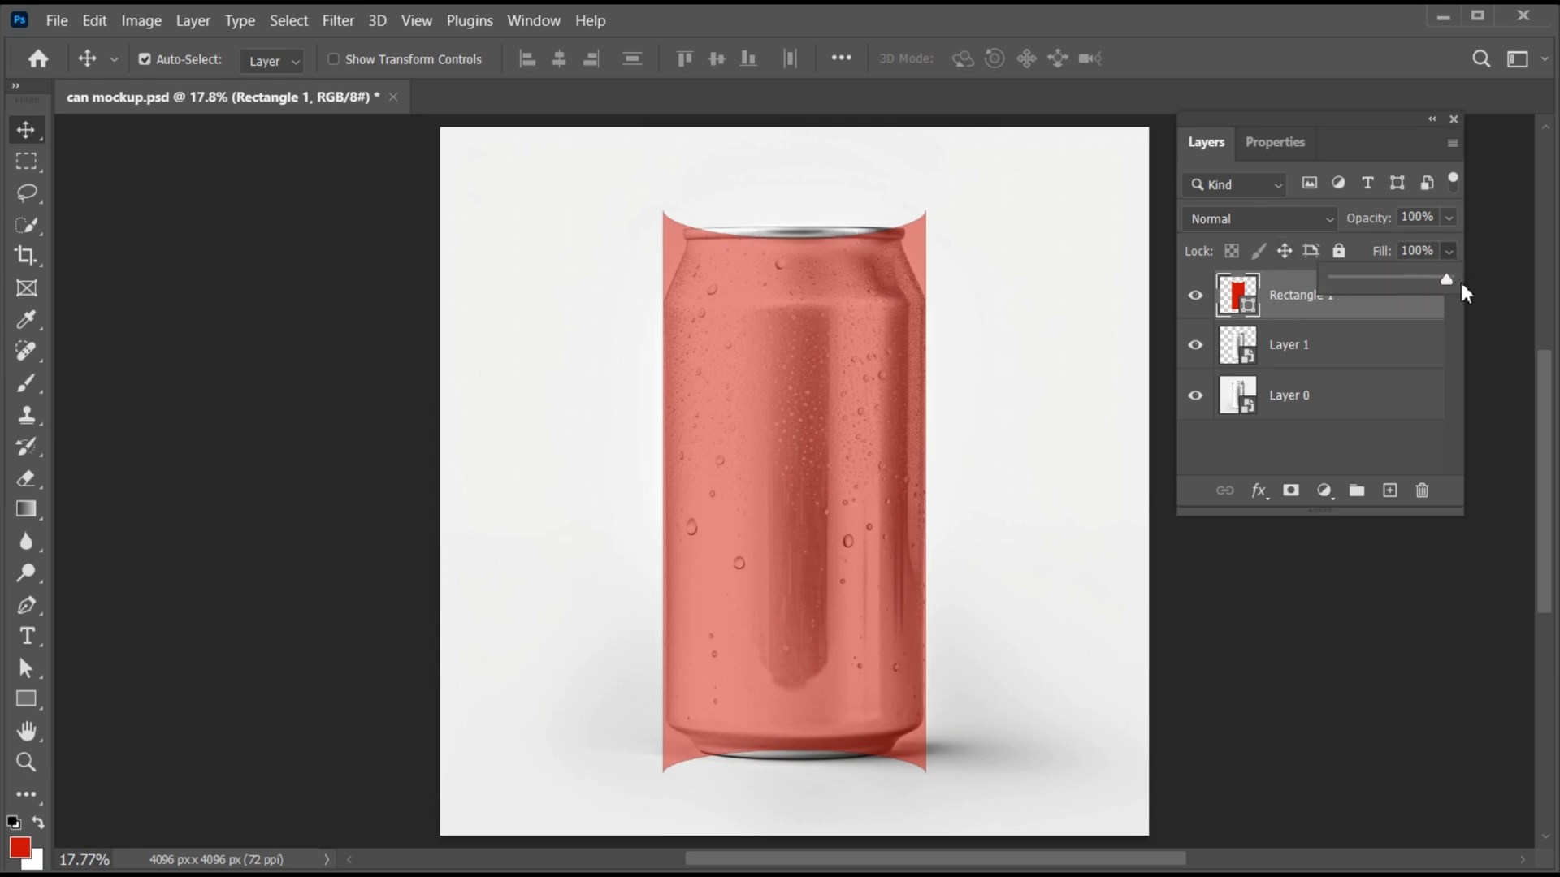
{"action": "left_click", "coordinate": [1292, 301]}
{"action": "right_click", "coordinate": [1285, 298]}
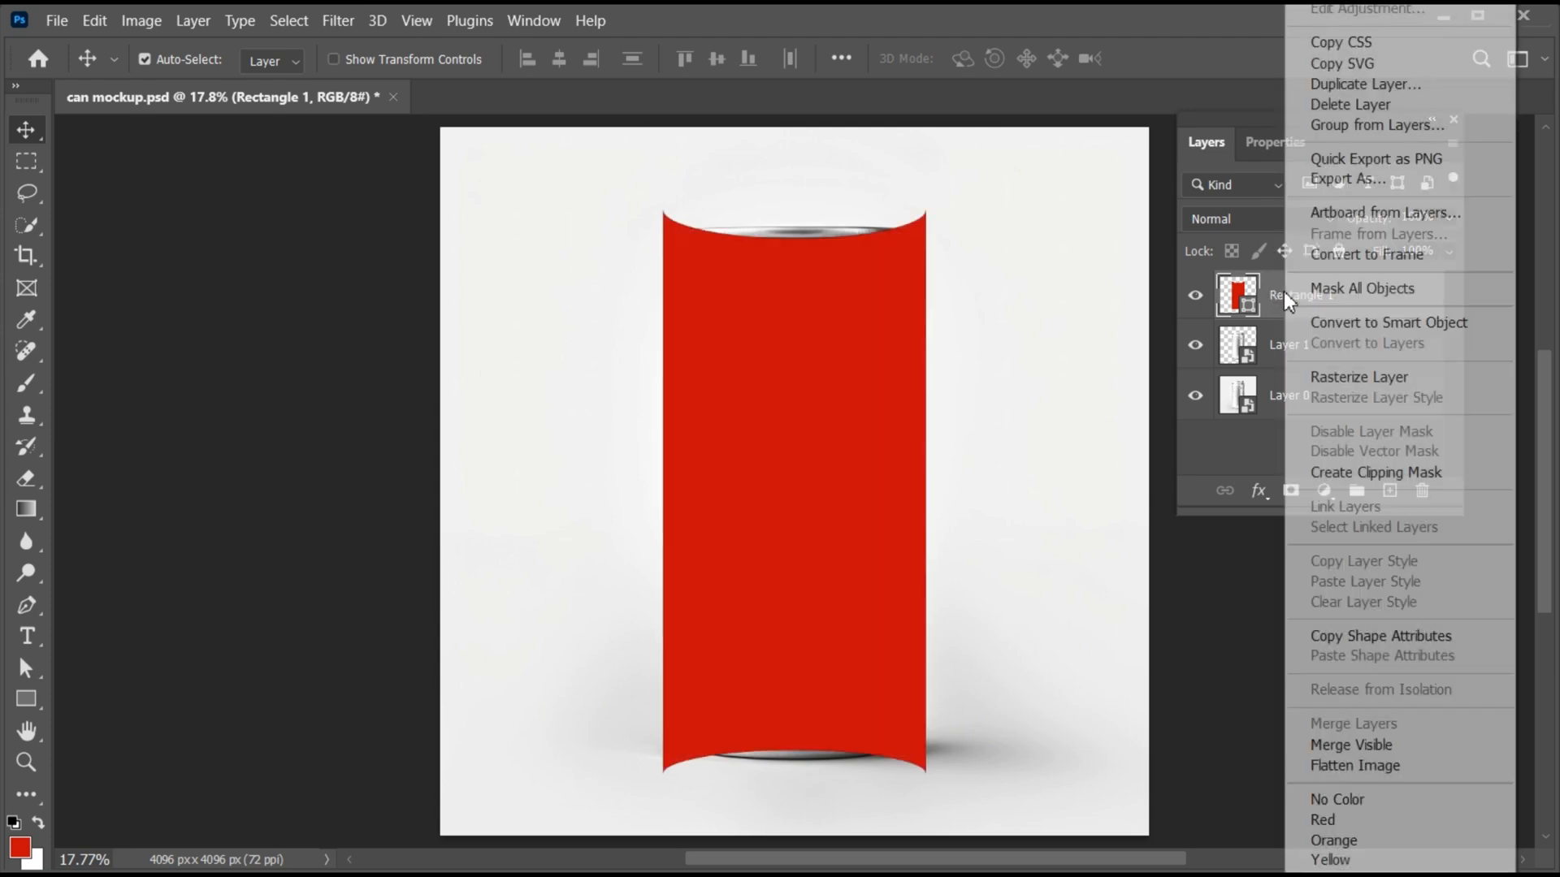
{"action": "left_click", "coordinate": [1308, 322]}
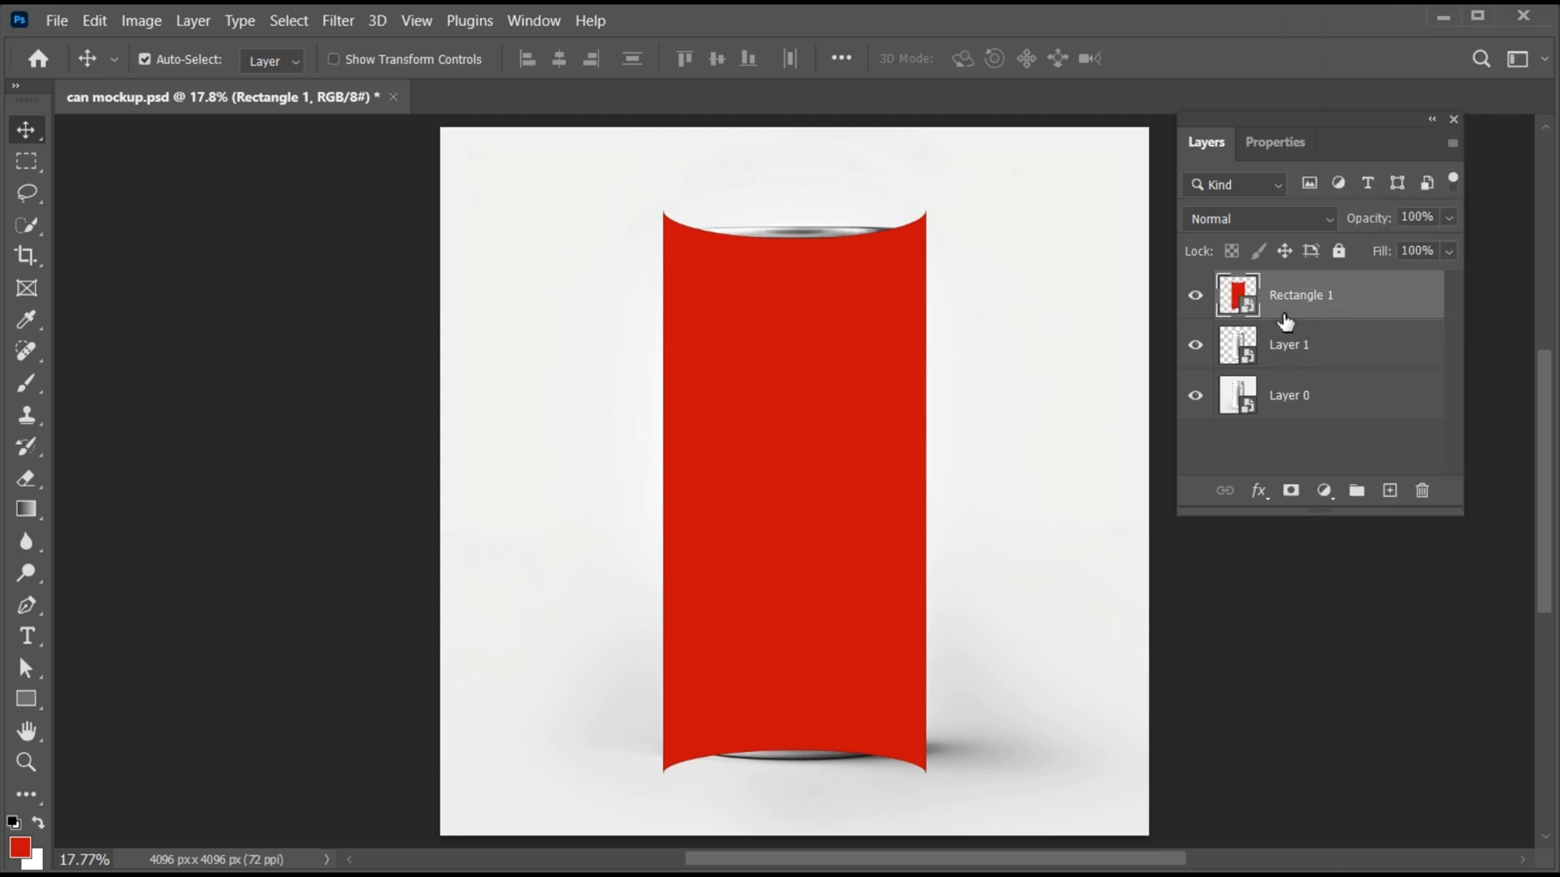
- Open the Rectangle 1 smart object's contents and place 20786.jpg in it as an embedded image
{"action": "double_click", "coordinate": [1237, 294]}
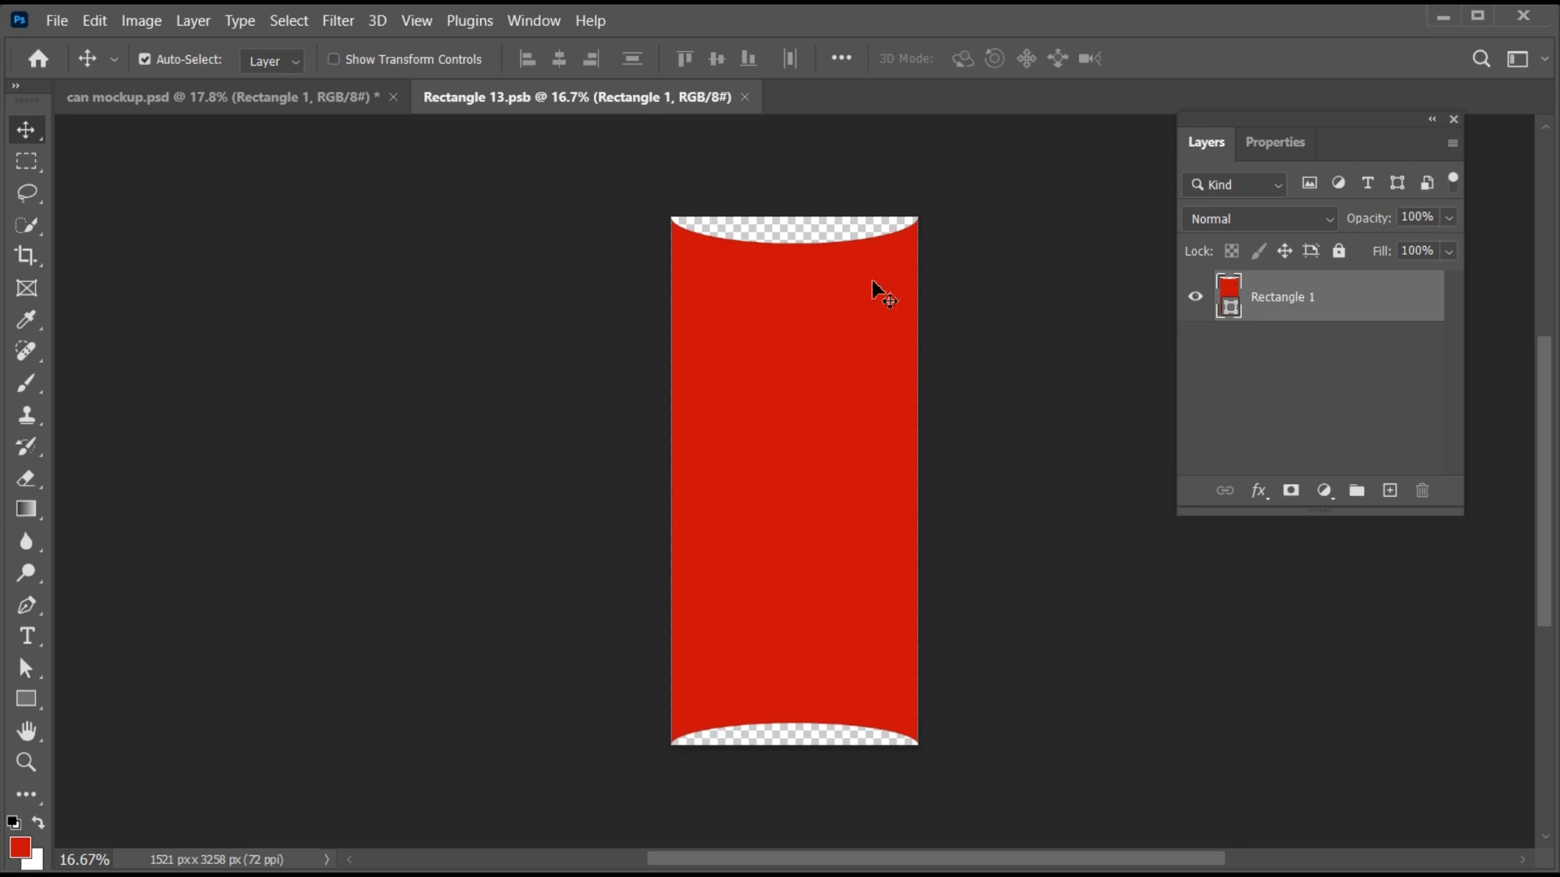
{"action": "left_click", "coordinate": [59, 23]}
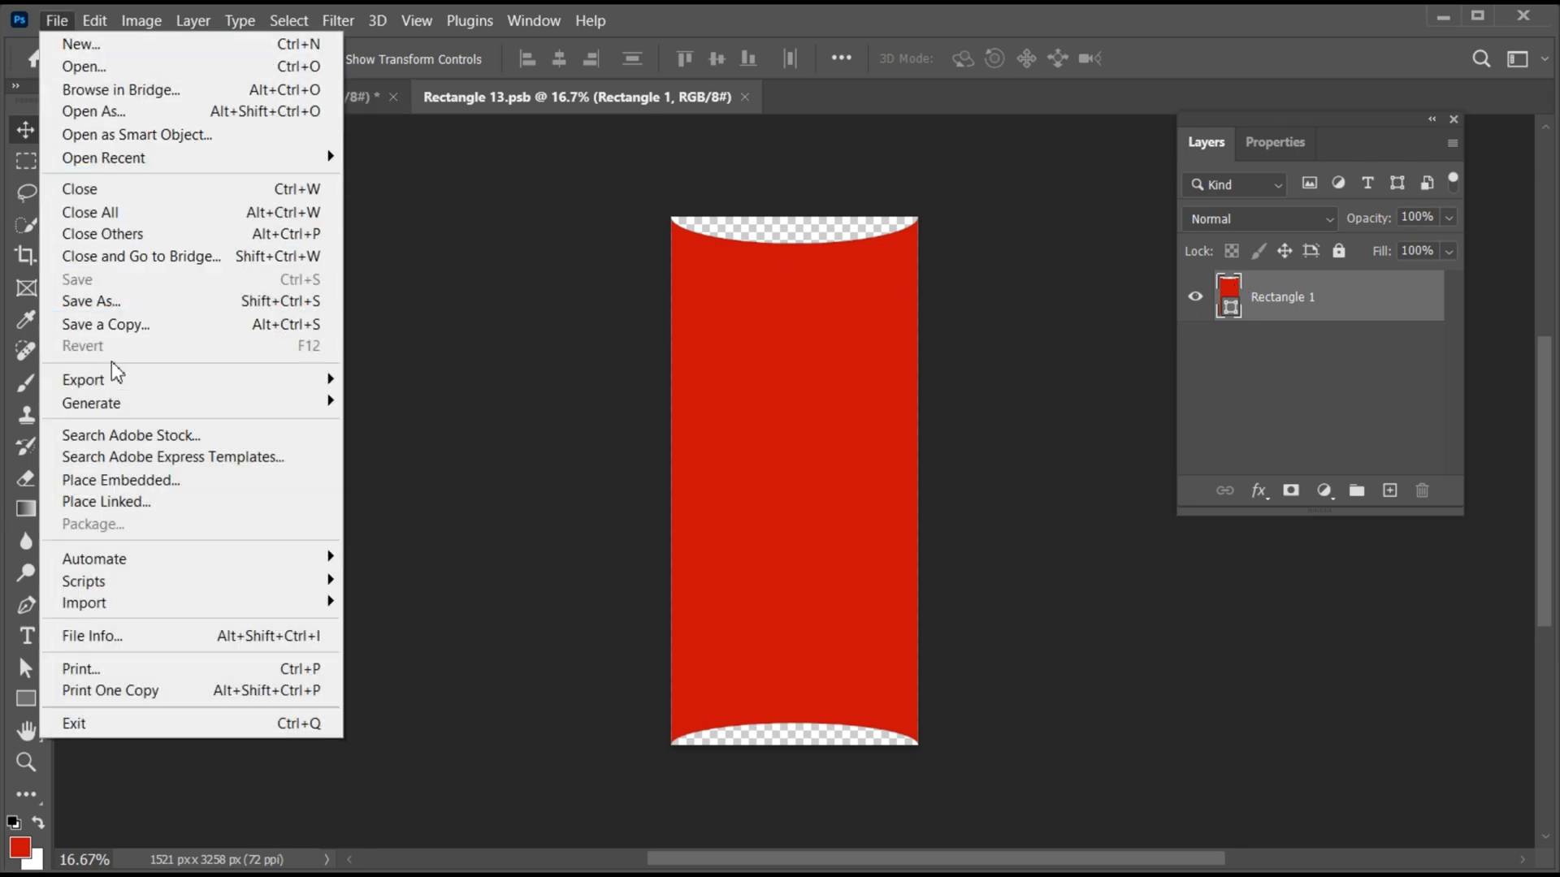
{"action": "left_click", "coordinate": [138, 481]}
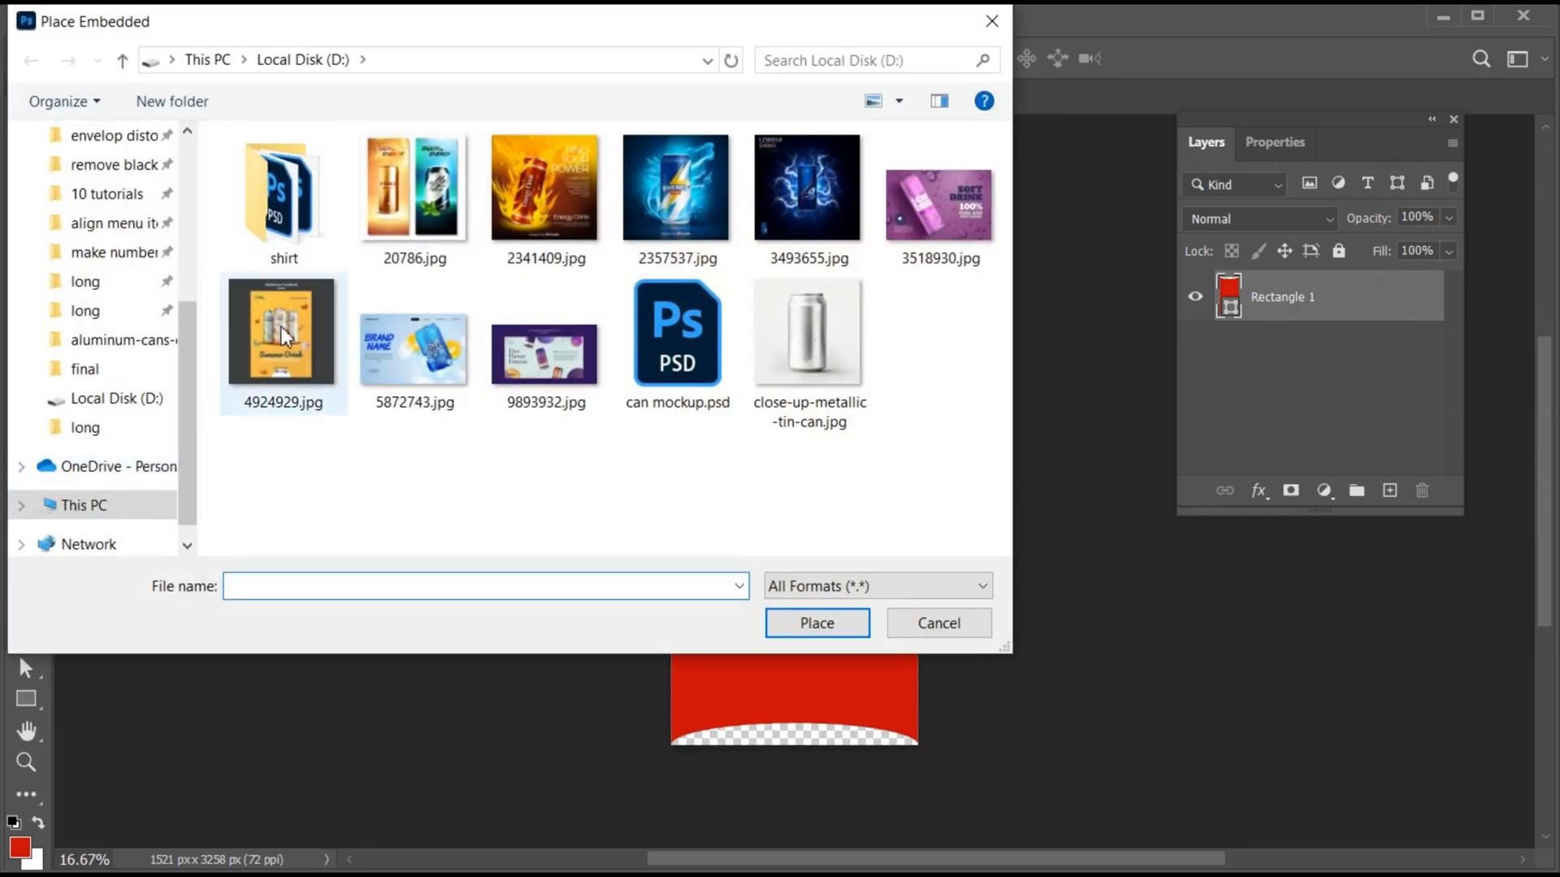
{"action": "left_click", "coordinate": [381, 236]}
{"action": "left_click", "coordinate": [798, 619]}
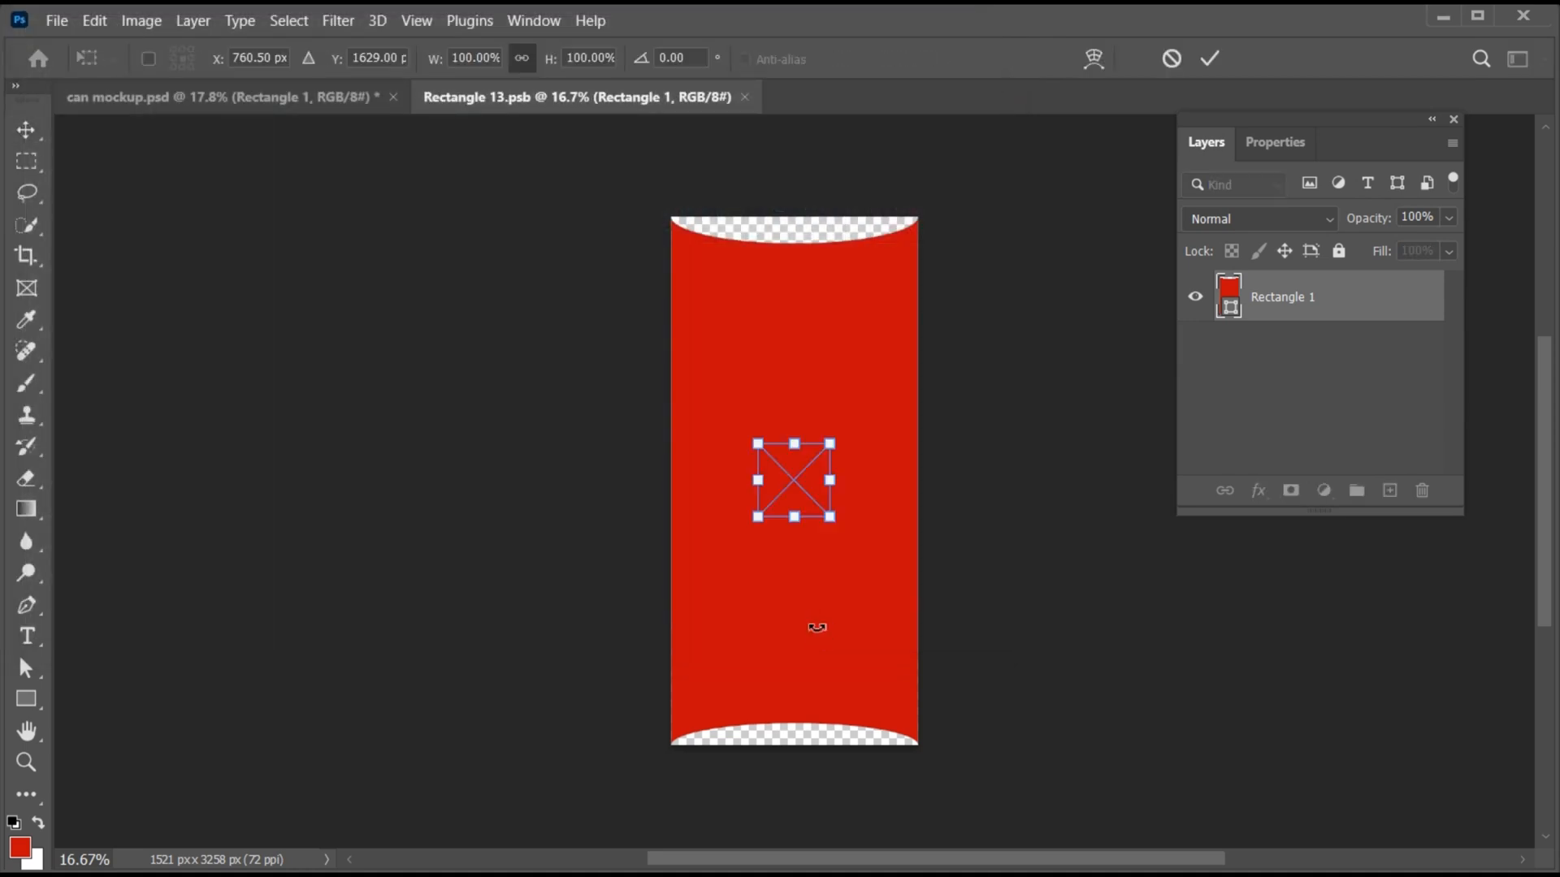
- Scale the placed artwork to about 873% width and 836% height, positioning its blue-green Energy Drink half to cover the canvas
{"action": "left_click_drag", "start_coordinate": [796, 526], "coordinate": [796, 776]}
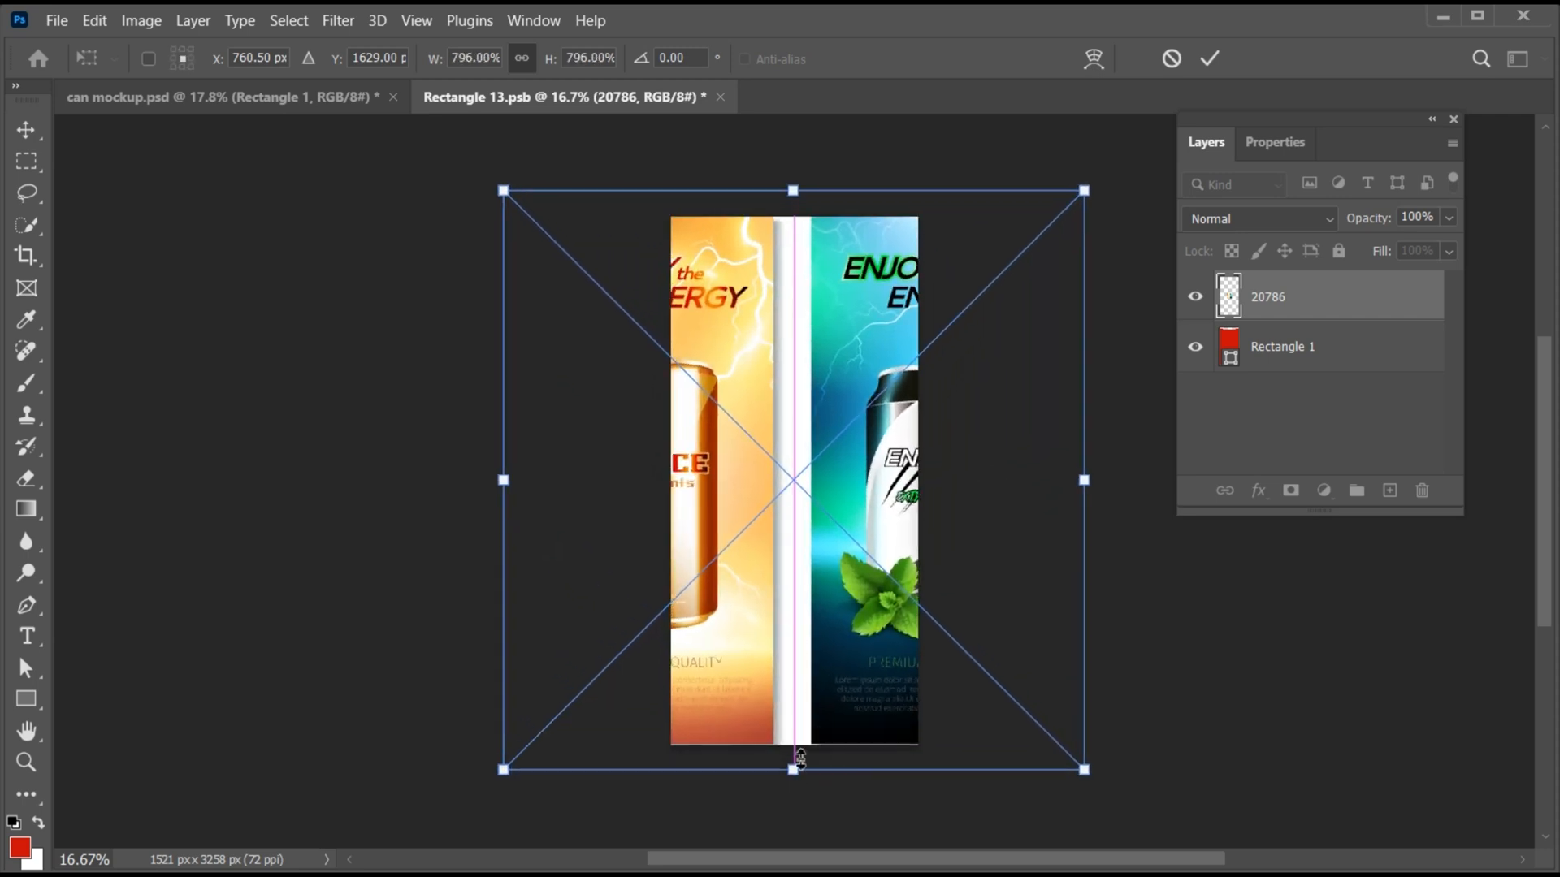
{"action": "left_click_drag", "start_coordinate": [845, 718], "coordinate": [740, 715]}
{"action": "left_click_drag", "start_coordinate": [668, 770], "coordinate": [671, 785]}
{"action": "left_click_drag", "start_coordinate": [788, 719], "coordinate": [787, 718]}
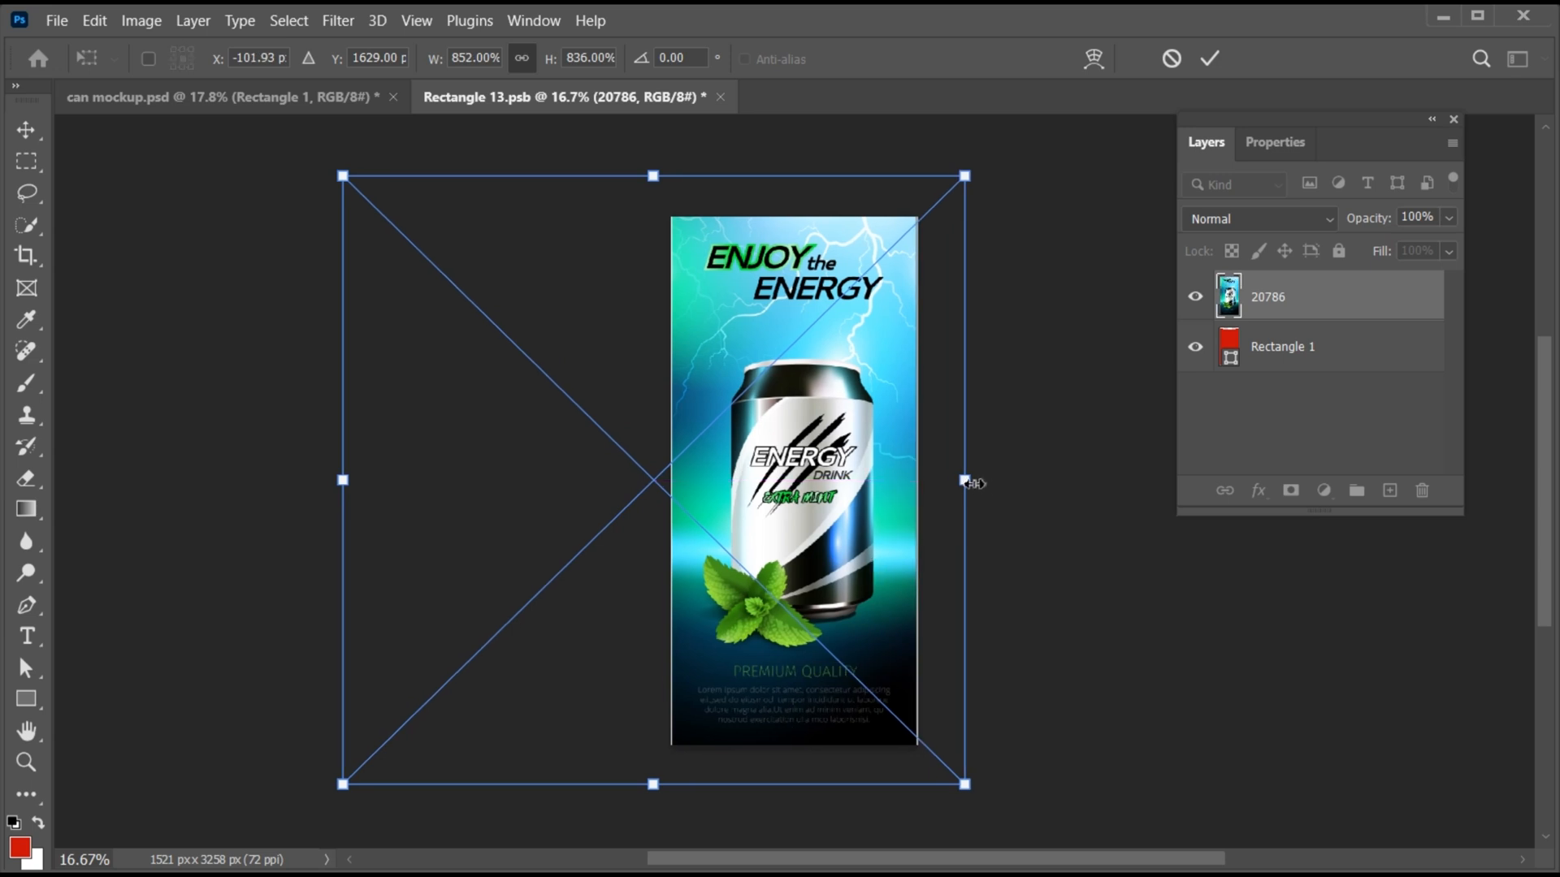
{"action": "left_click_drag", "start_coordinate": [968, 480], "coordinate": [985, 494]}
{"action": "left_click_drag", "start_coordinate": [863, 597], "coordinate": [854, 598]}
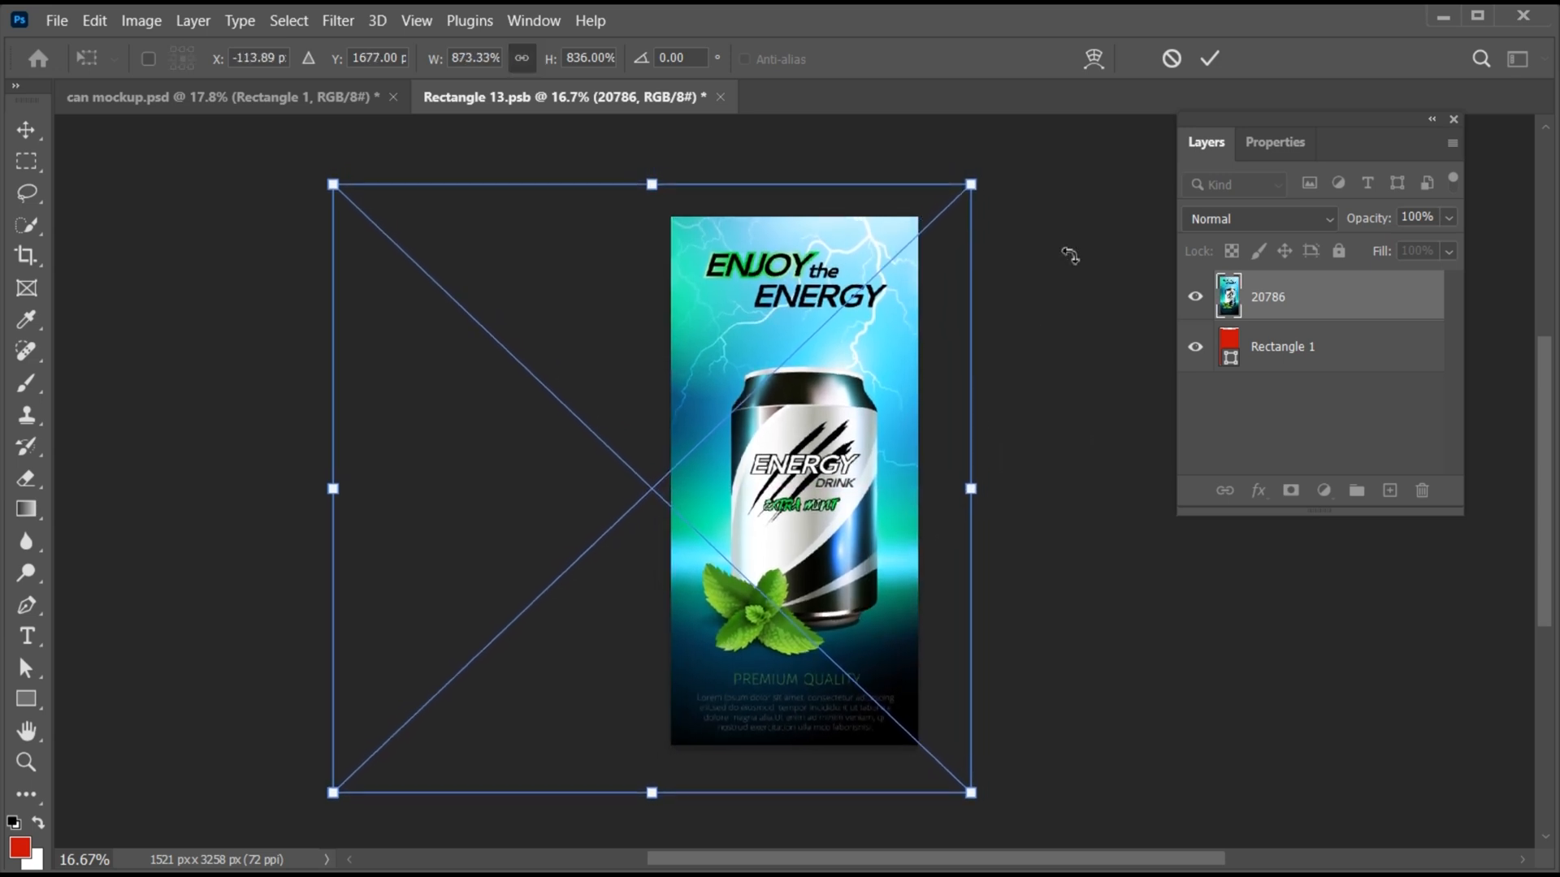
{"action": "left_click", "coordinate": [1211, 59]}
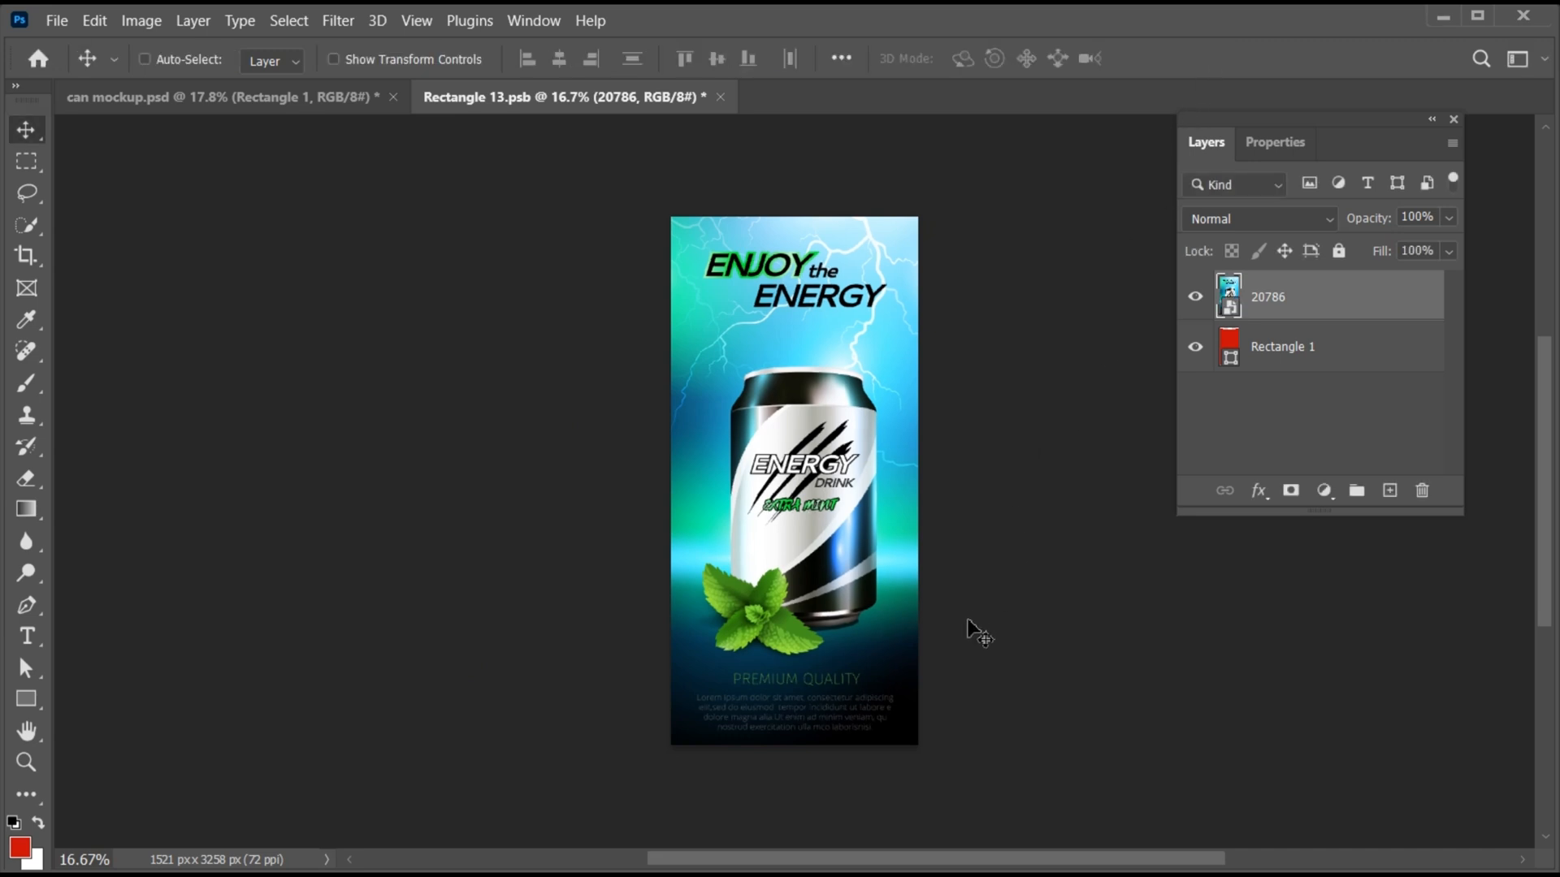
- Save the smart object's artwork and clip the Rectangle 1 layer to the can layer in can mockup.psd
{"action": "key", "text": "ctrl+s"}
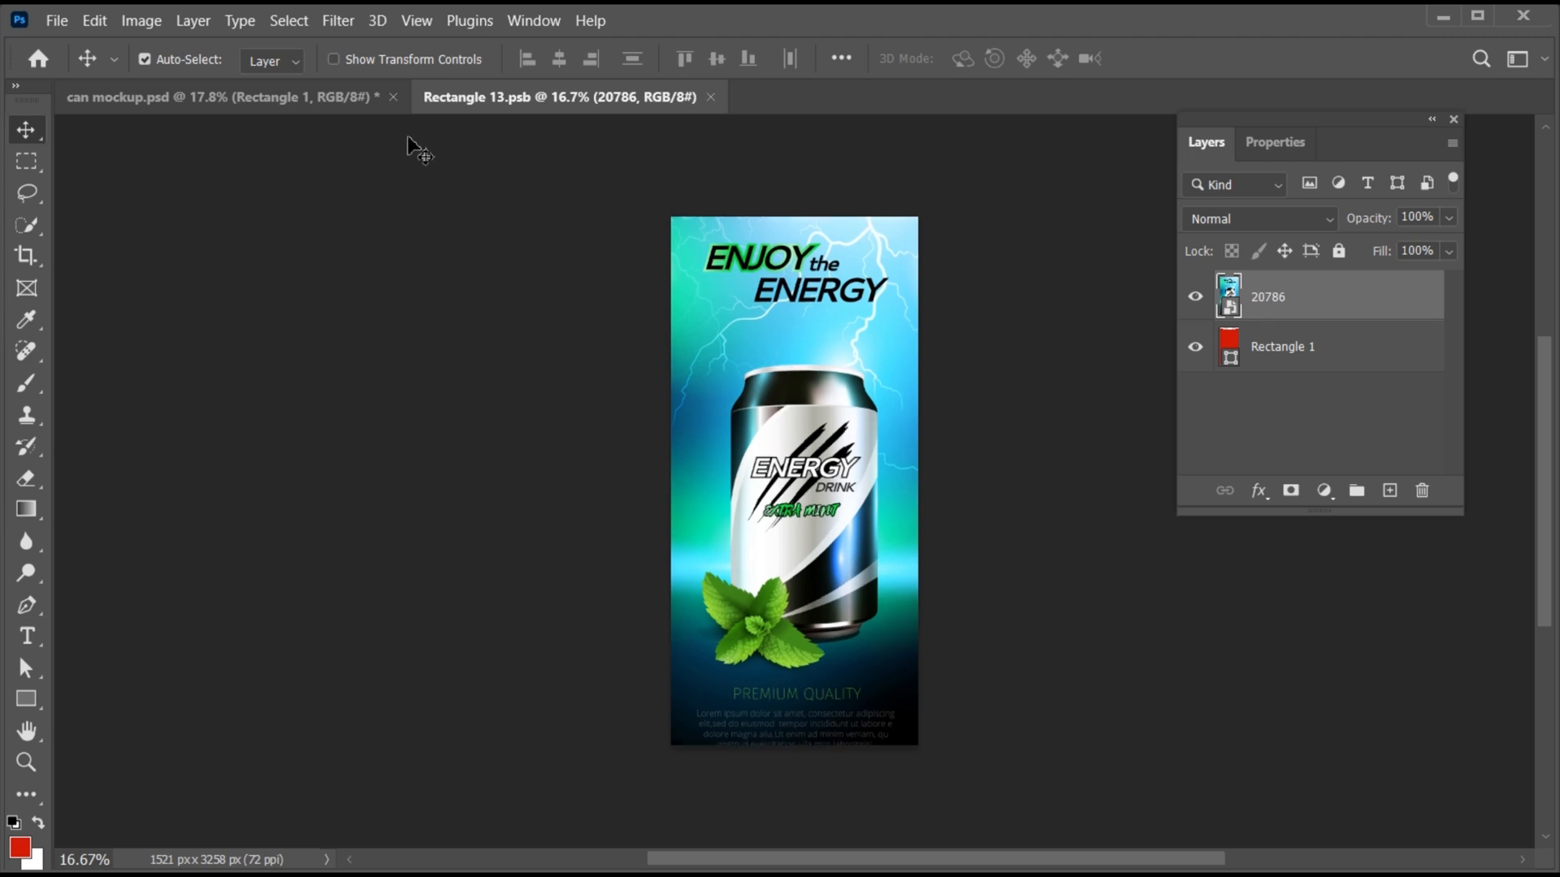
{"action": "left_click", "coordinate": [342, 95]}
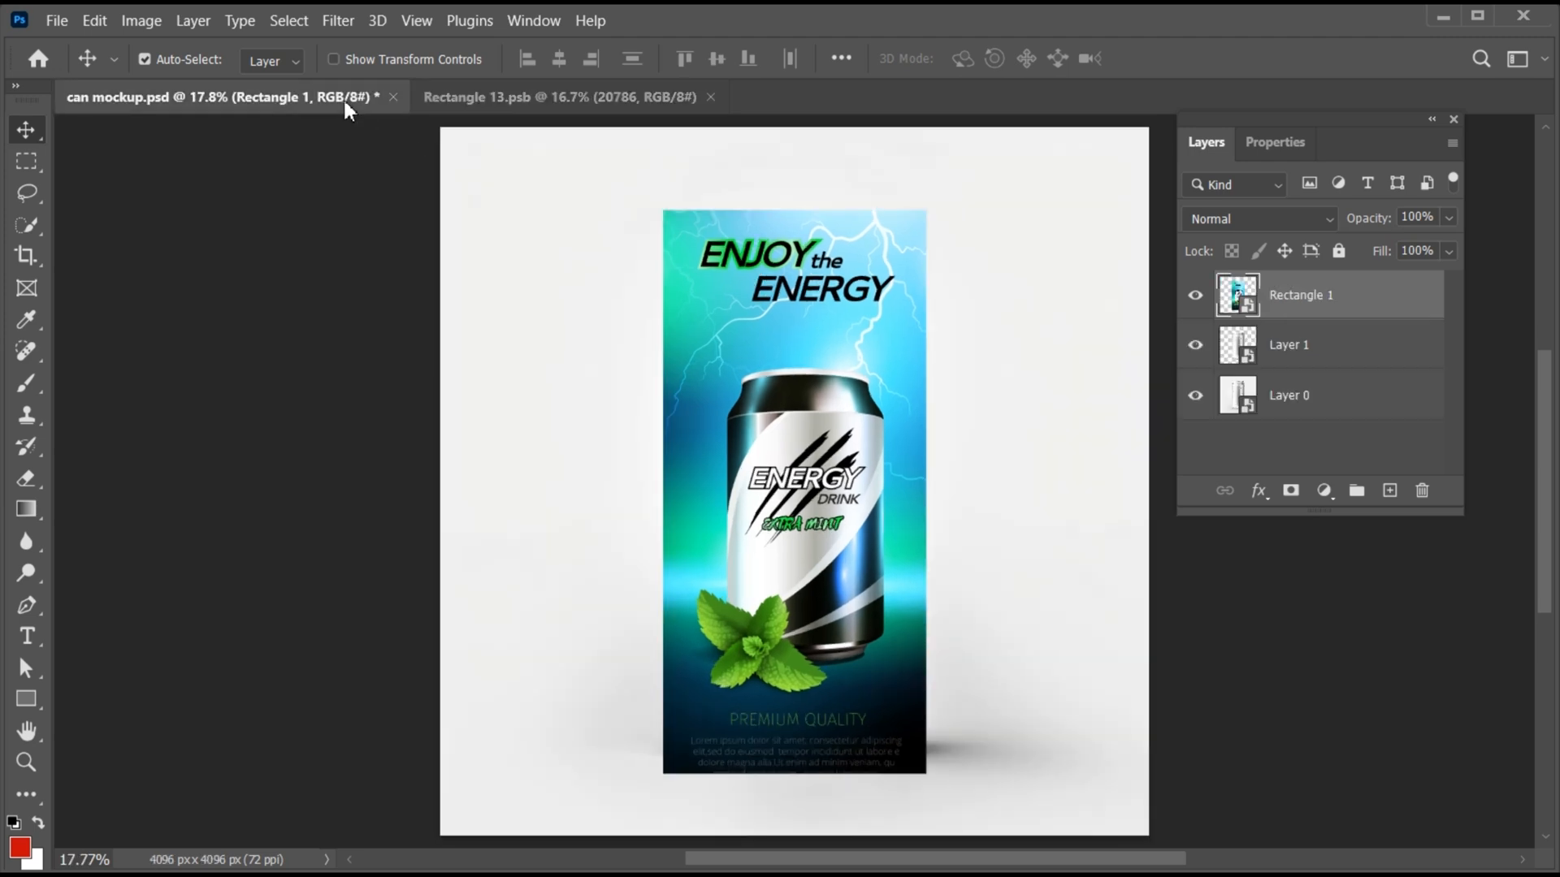
{"action": "right_click", "coordinate": [1285, 305]}
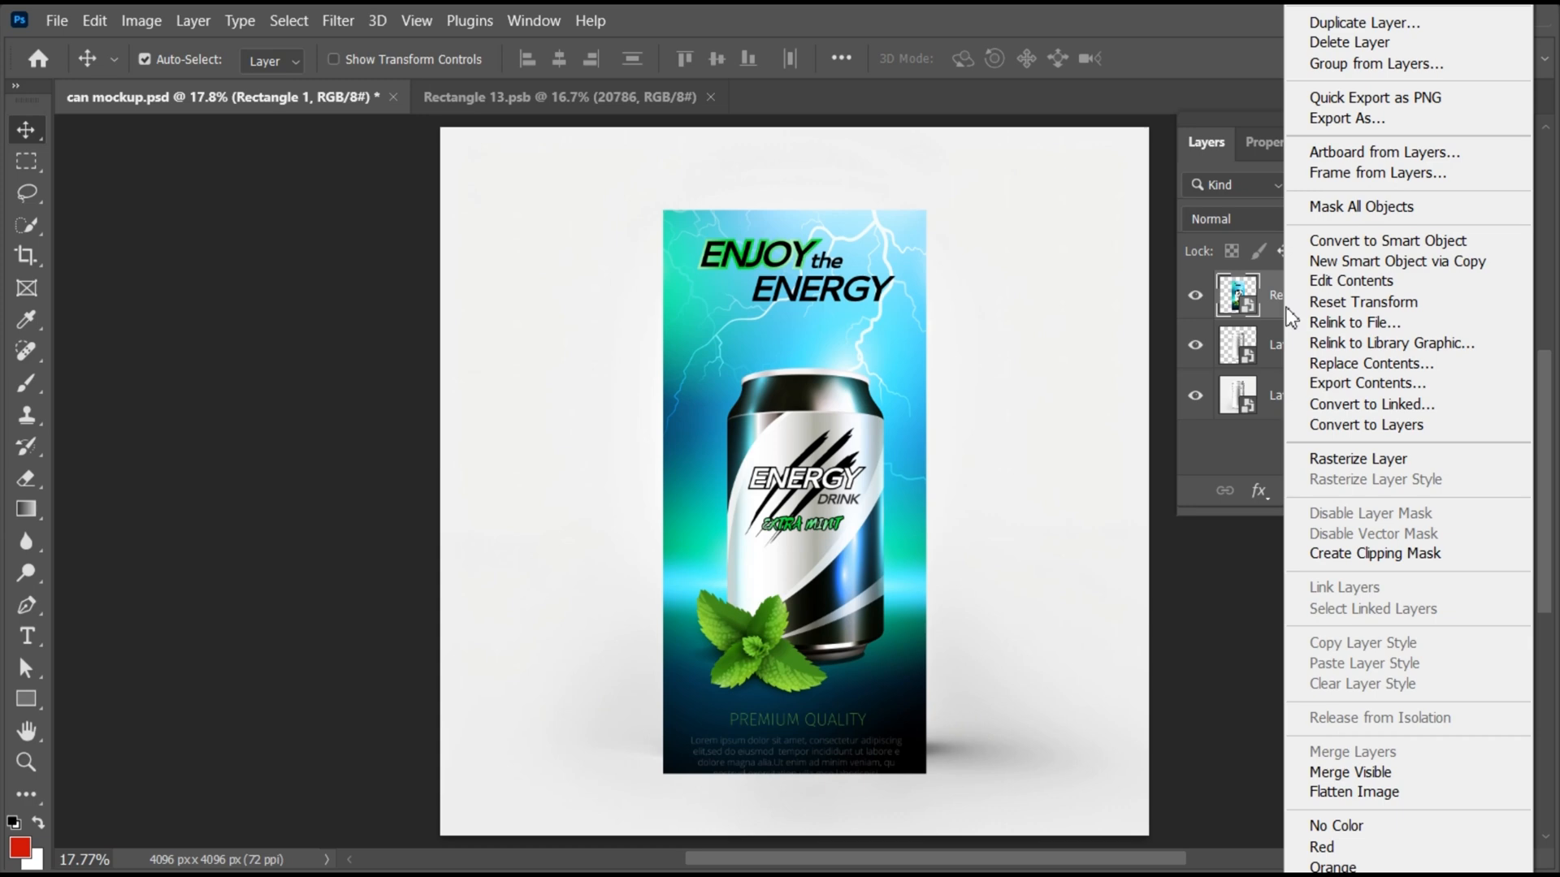
{"action": "left_click", "coordinate": [1337, 558]}
- Duplicate the Layer 1 can cutout, then move the original above Rectangle 1 and make it a clipping mask
{"action": "left_click", "coordinate": [1311, 349]}
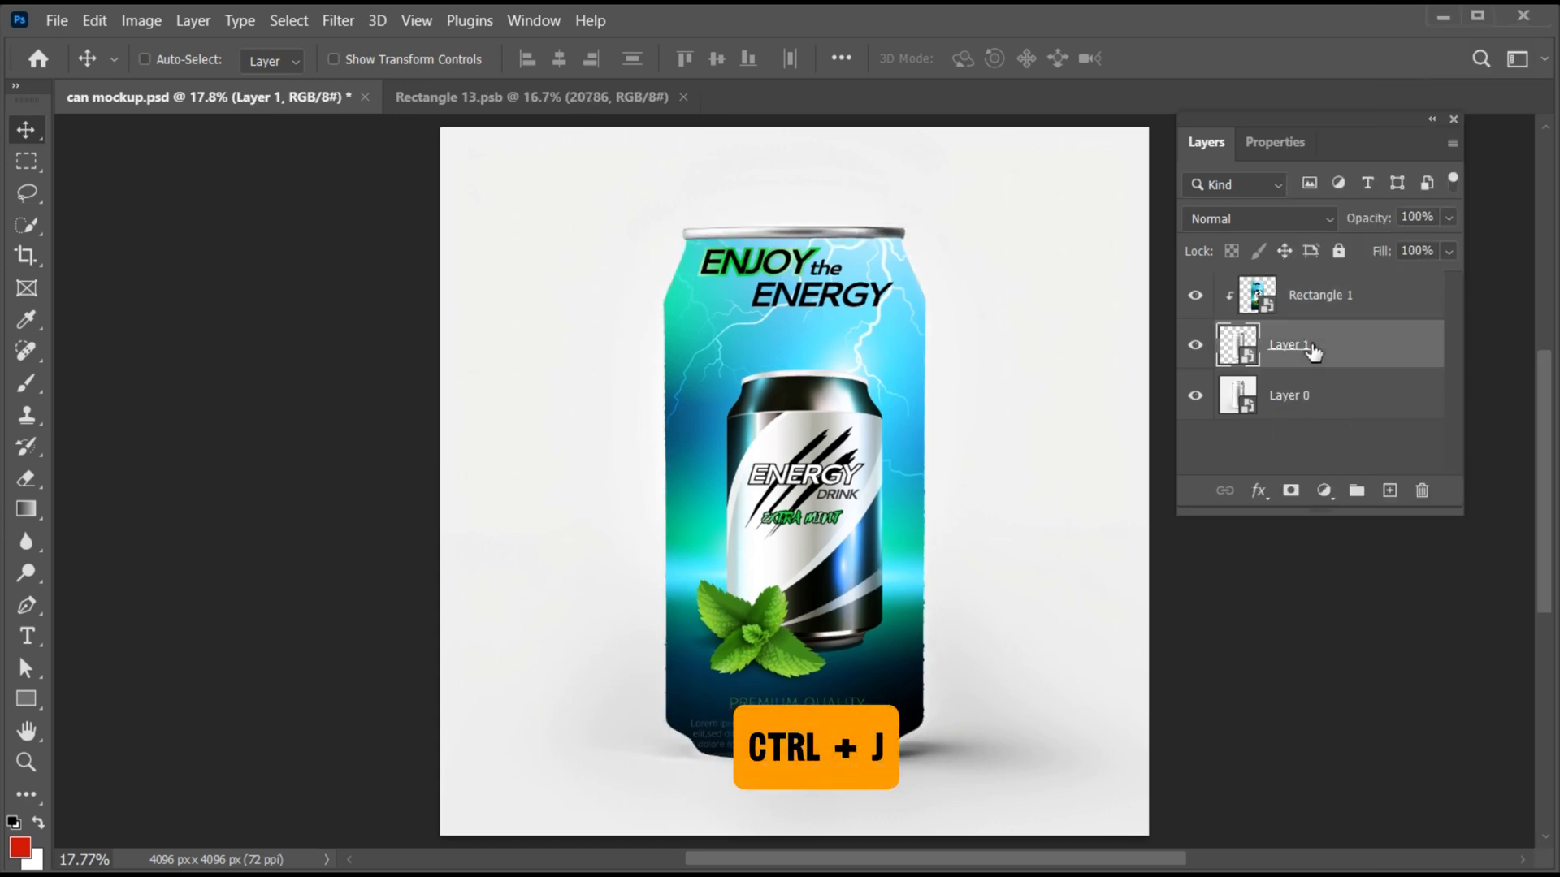
{"action": "key", "text": "ctrl+j"}
{"action": "left_click", "coordinate": [1323, 396]}
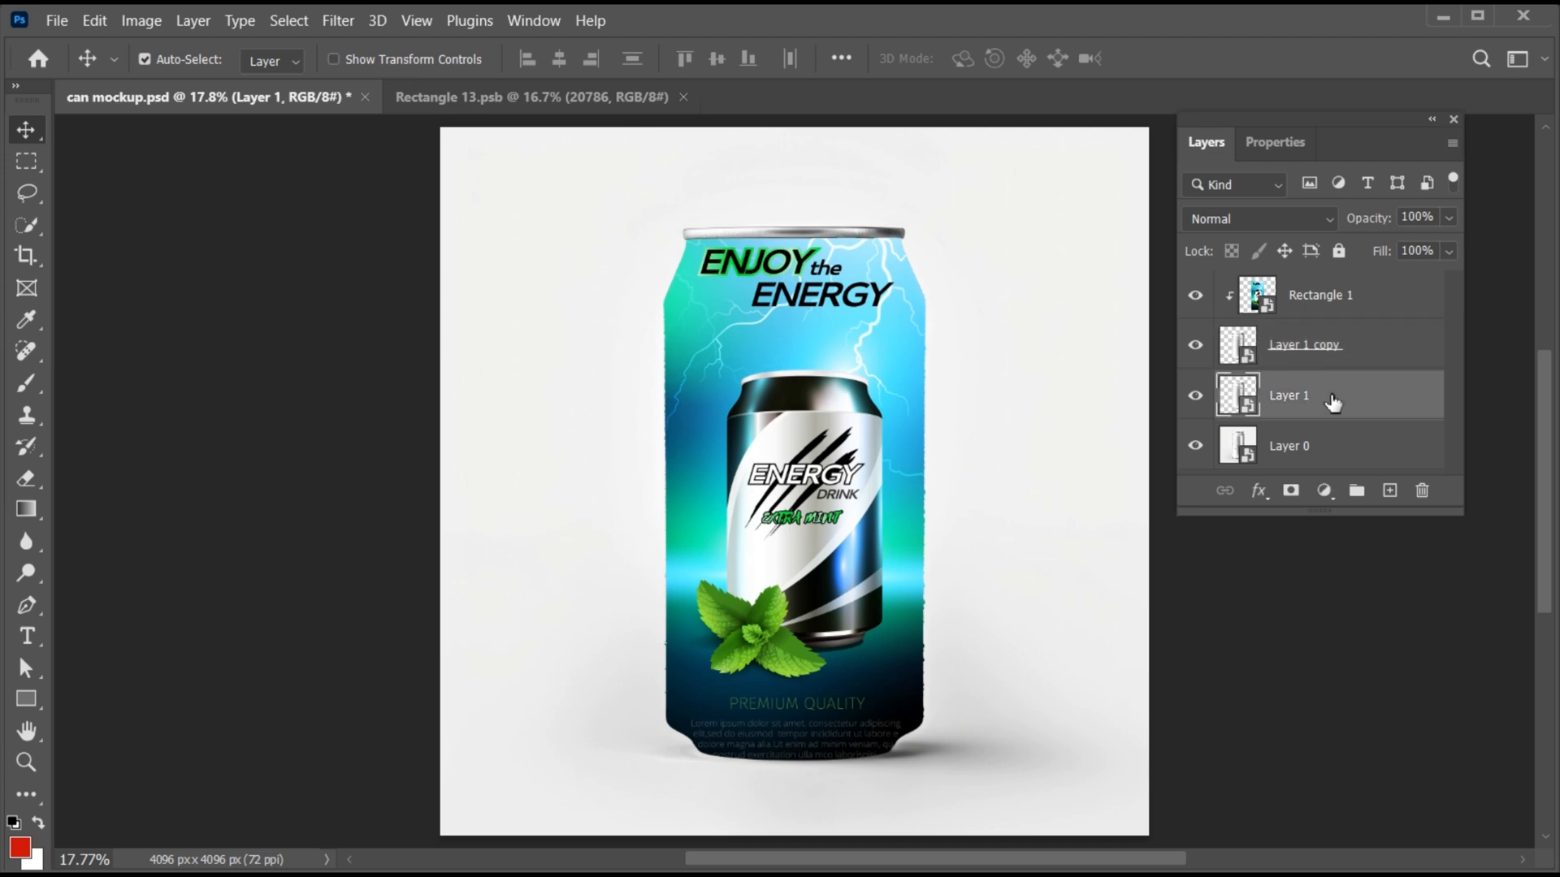
{"action": "left_click_drag", "start_coordinate": [1330, 411], "coordinate": [1329, 296]}
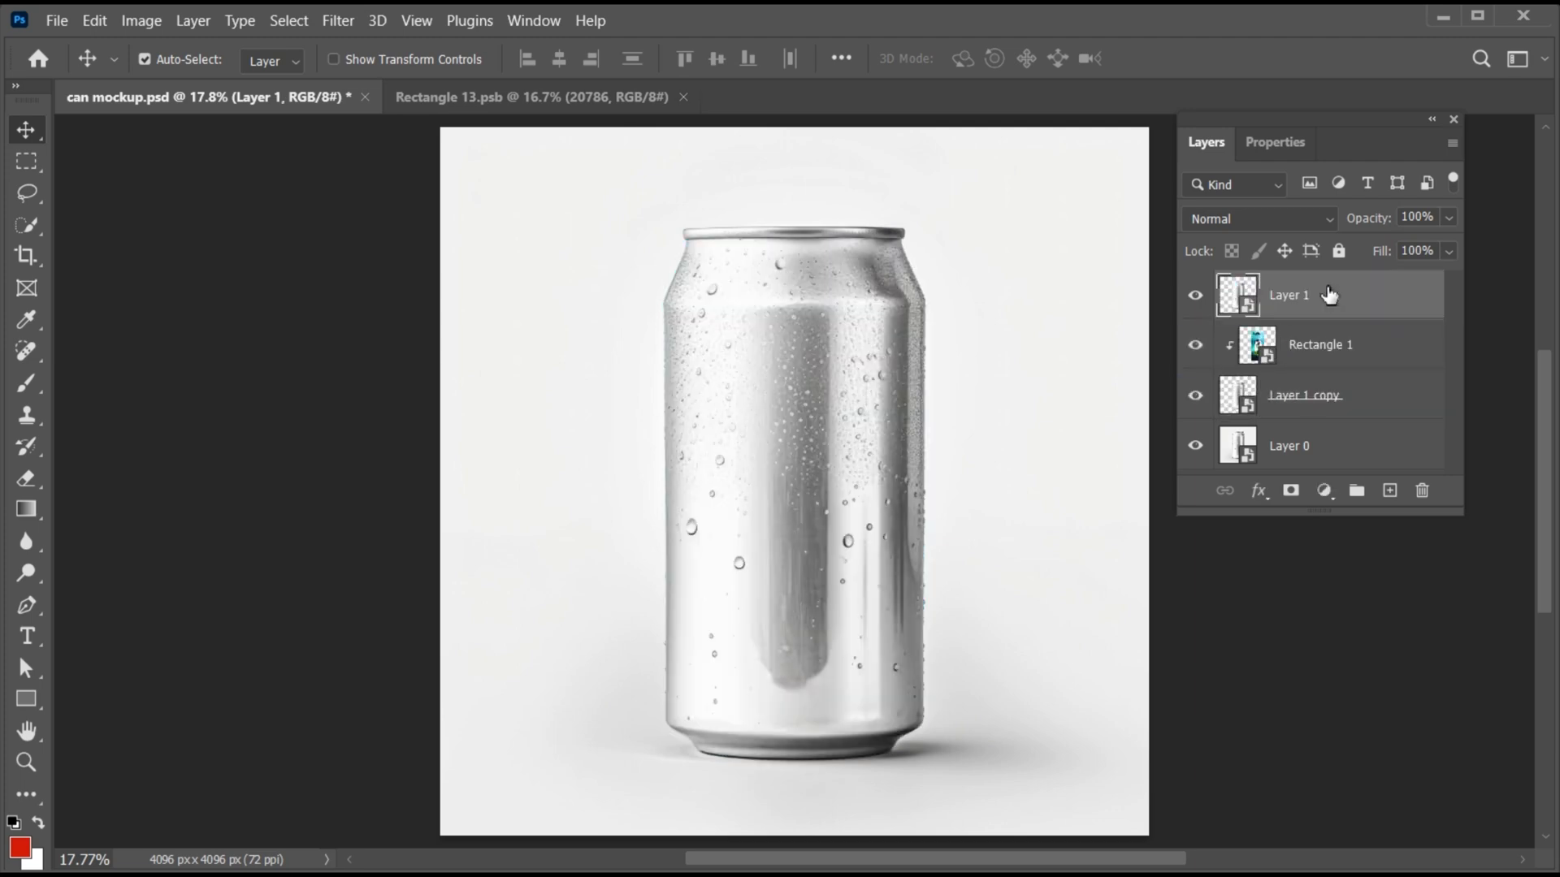
{"action": "right_click", "coordinate": [1329, 295]}
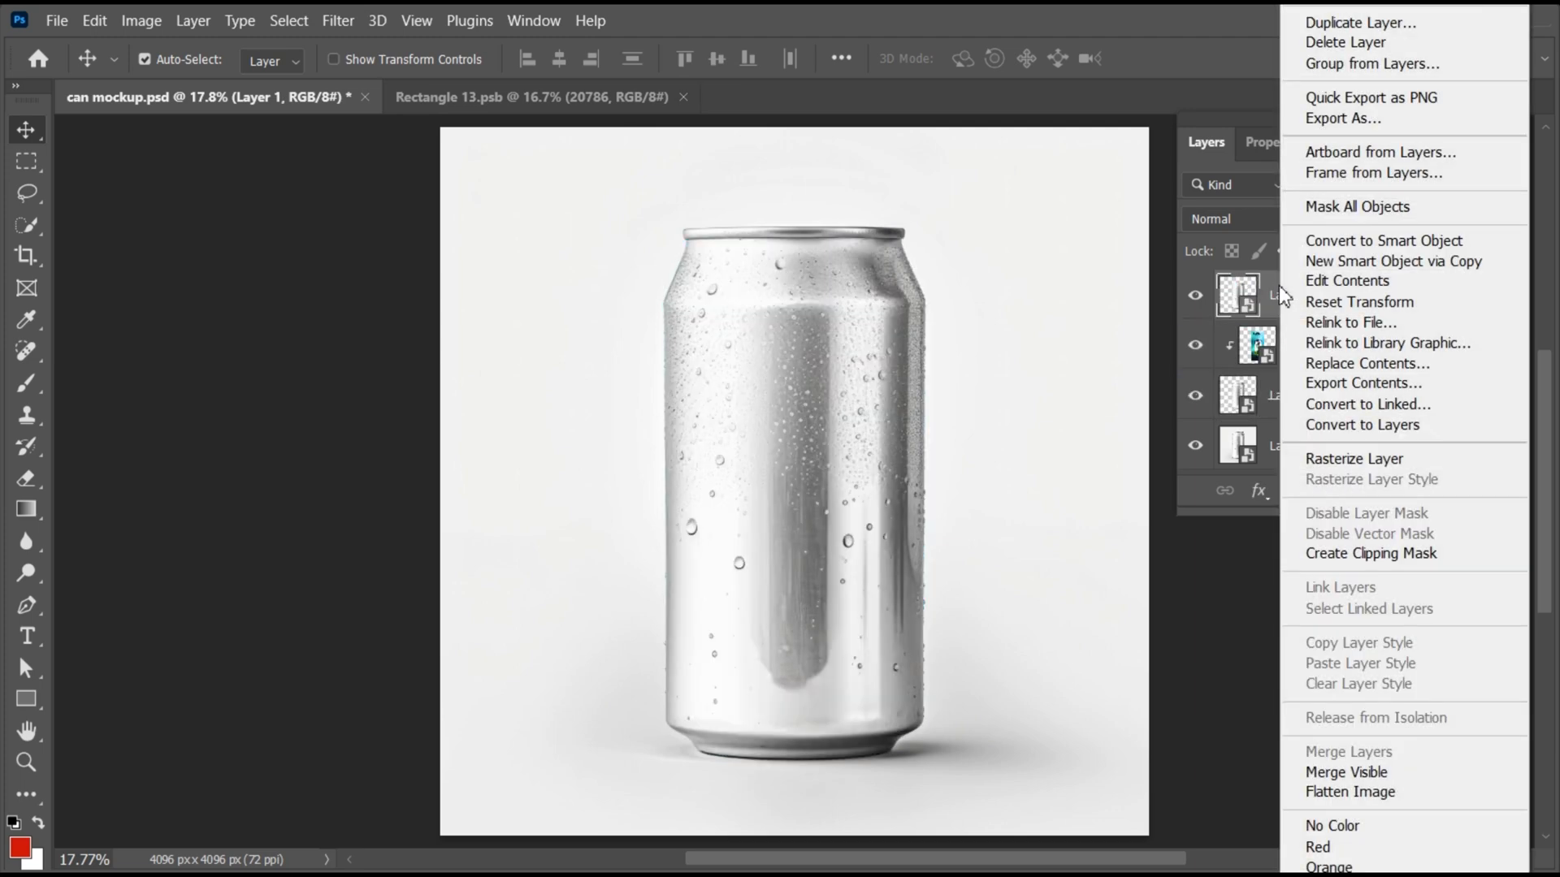
{"action": "left_click", "coordinate": [1332, 554]}
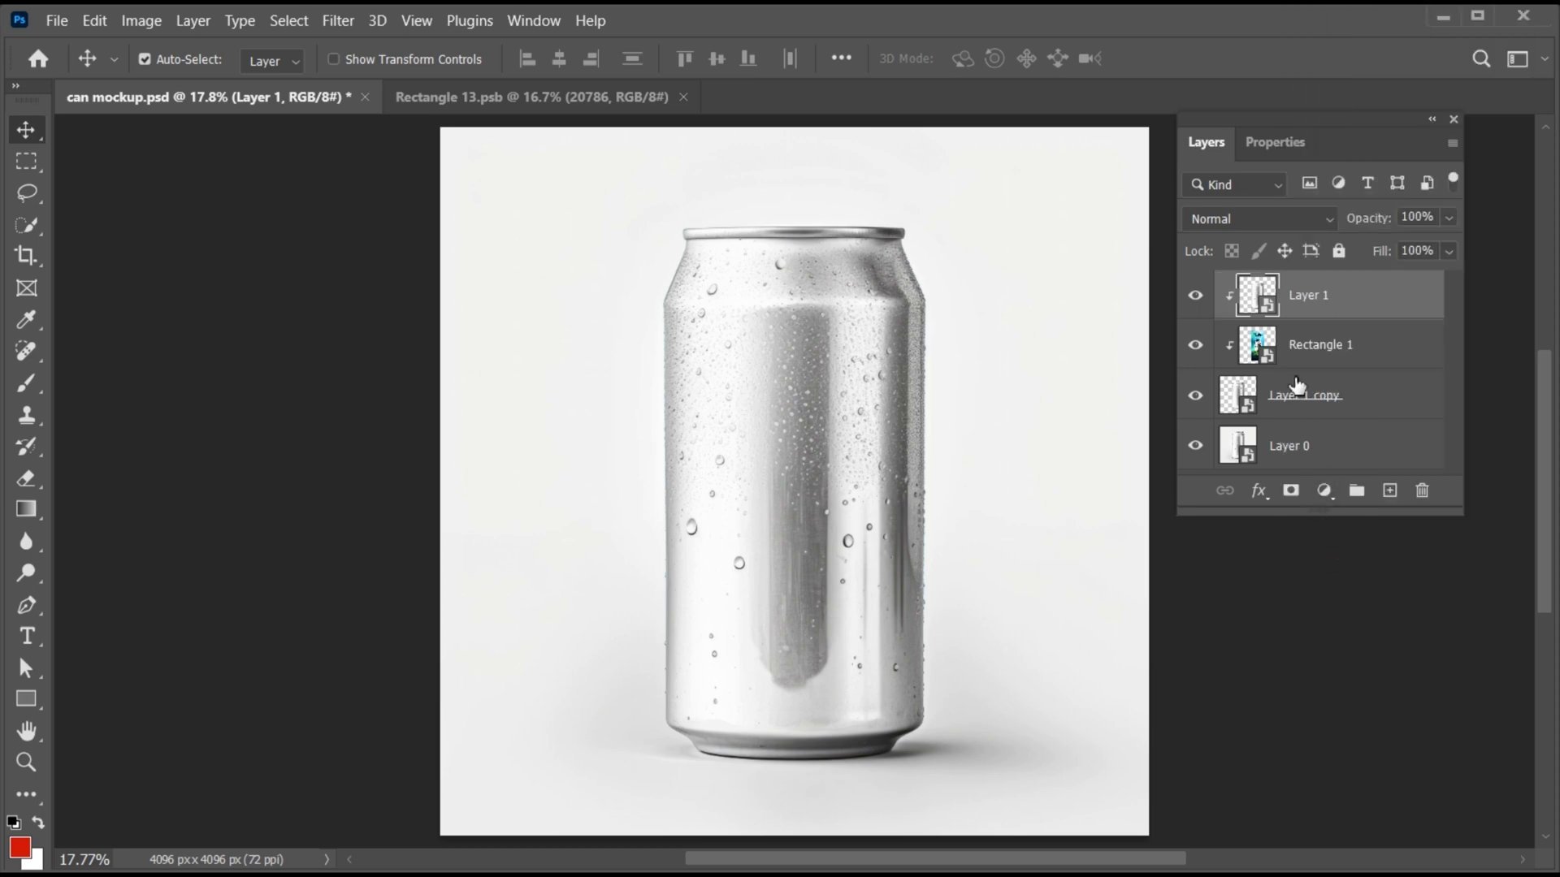
- Set the clipped Layer 1 to Multiply blending with 41% fill
{"action": "left_click", "coordinate": [1259, 217]}
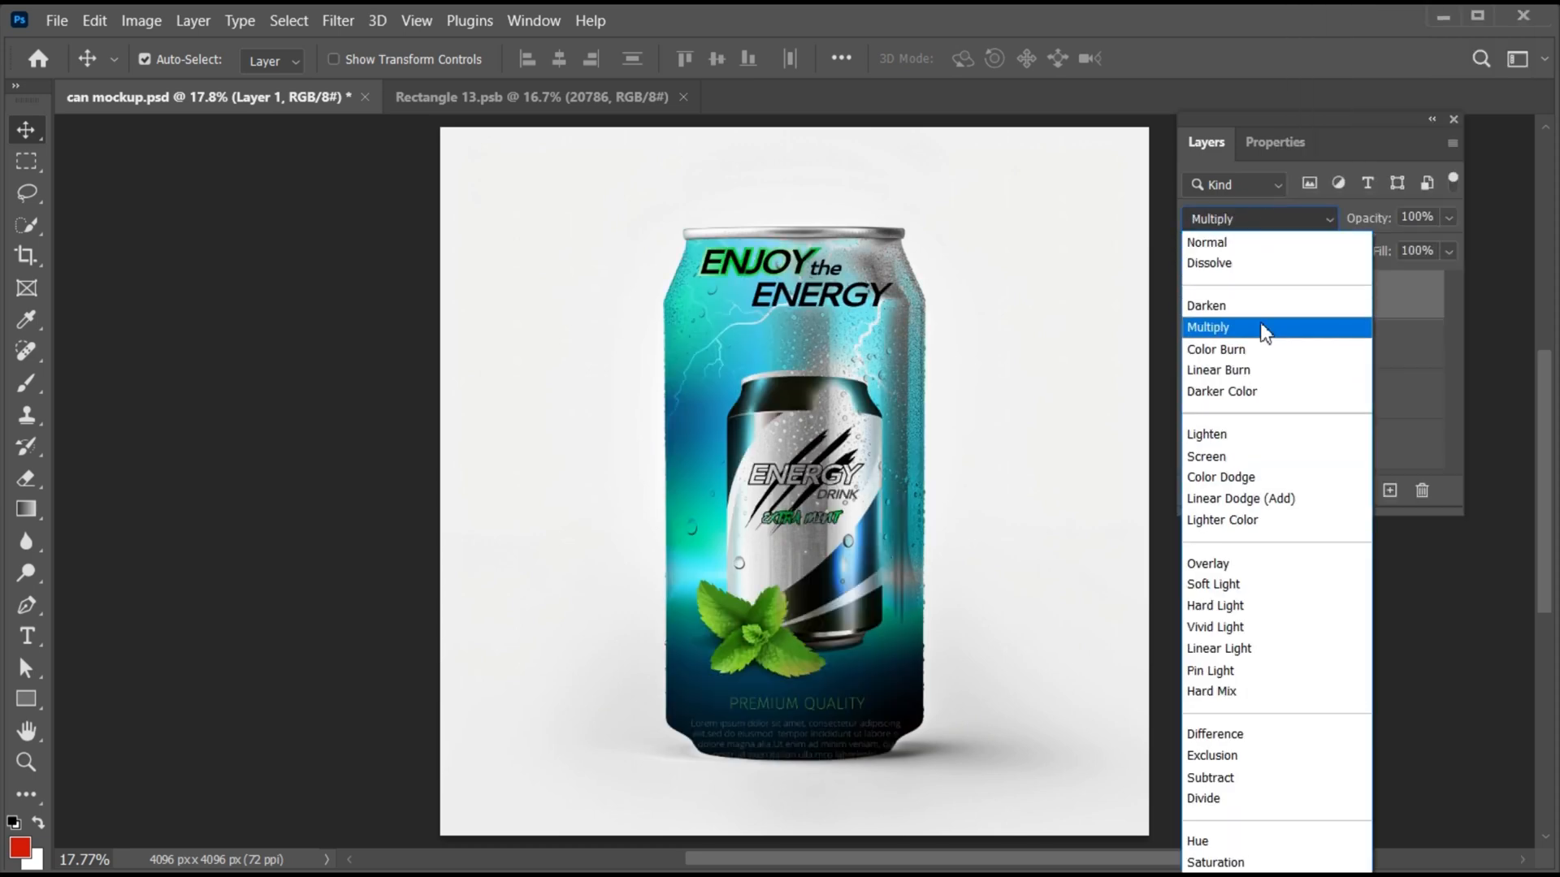
{"action": "left_click", "coordinate": [1263, 329]}
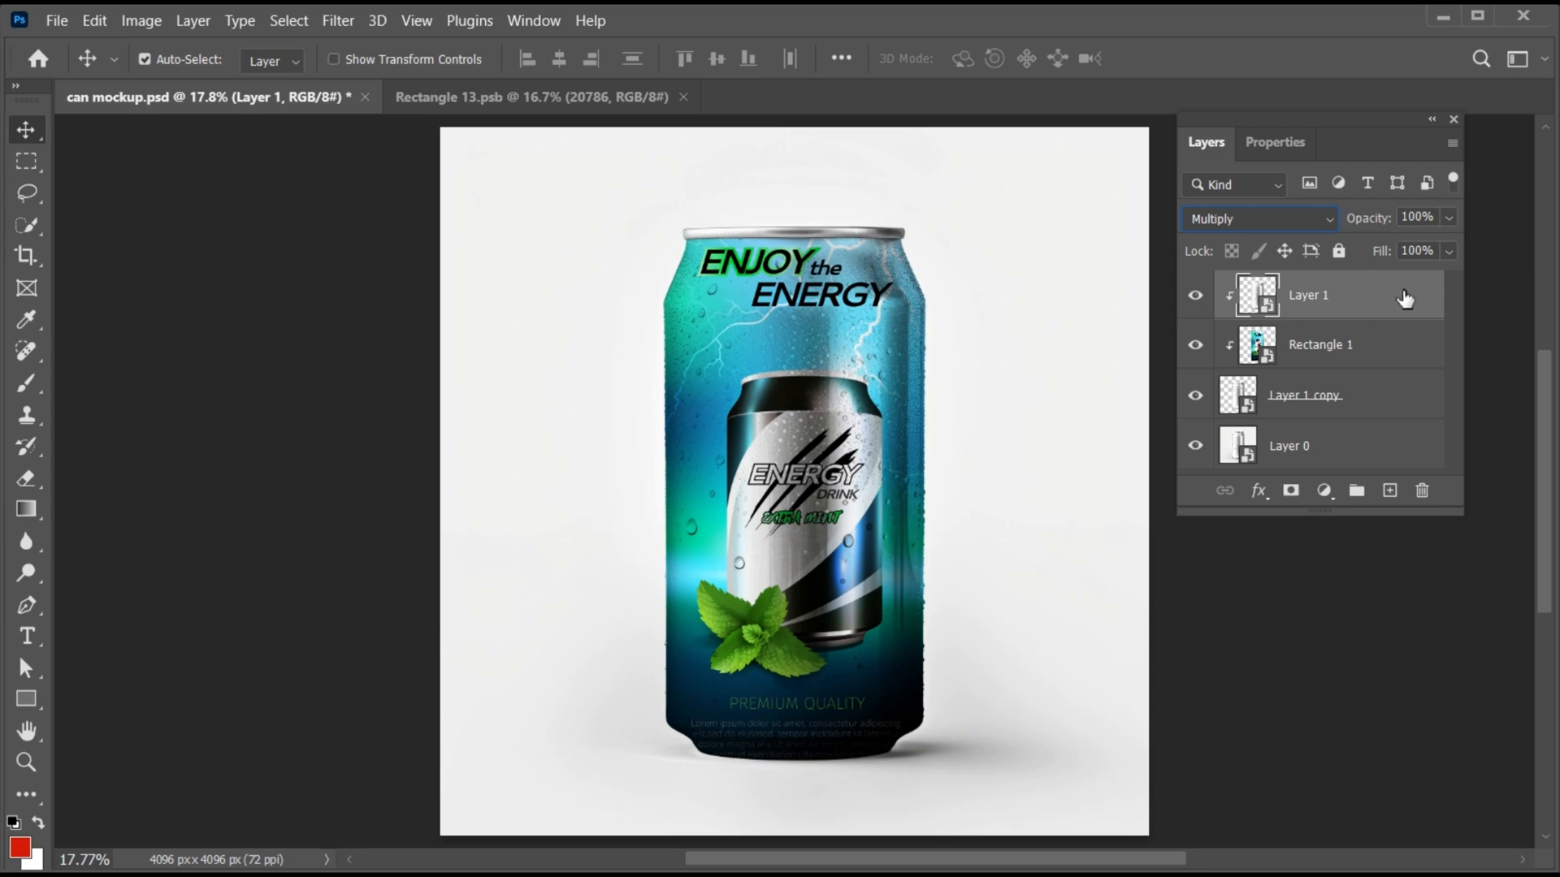
{"action": "left_click", "coordinate": [1449, 252]}
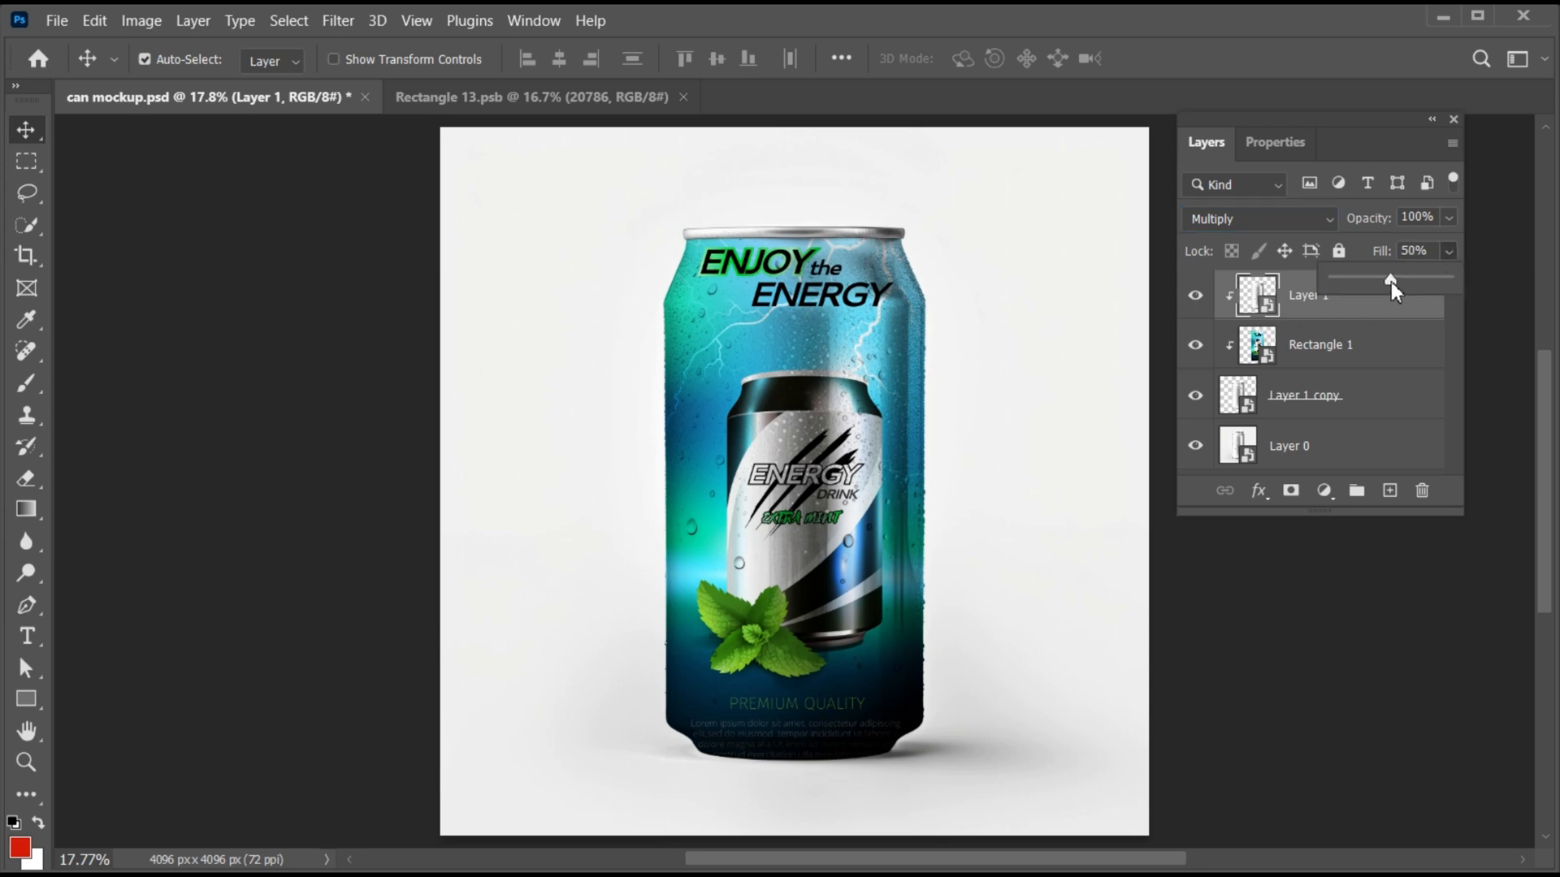
{"action": "left_click_drag", "start_coordinate": [1391, 281], "coordinate": [1386, 282]}
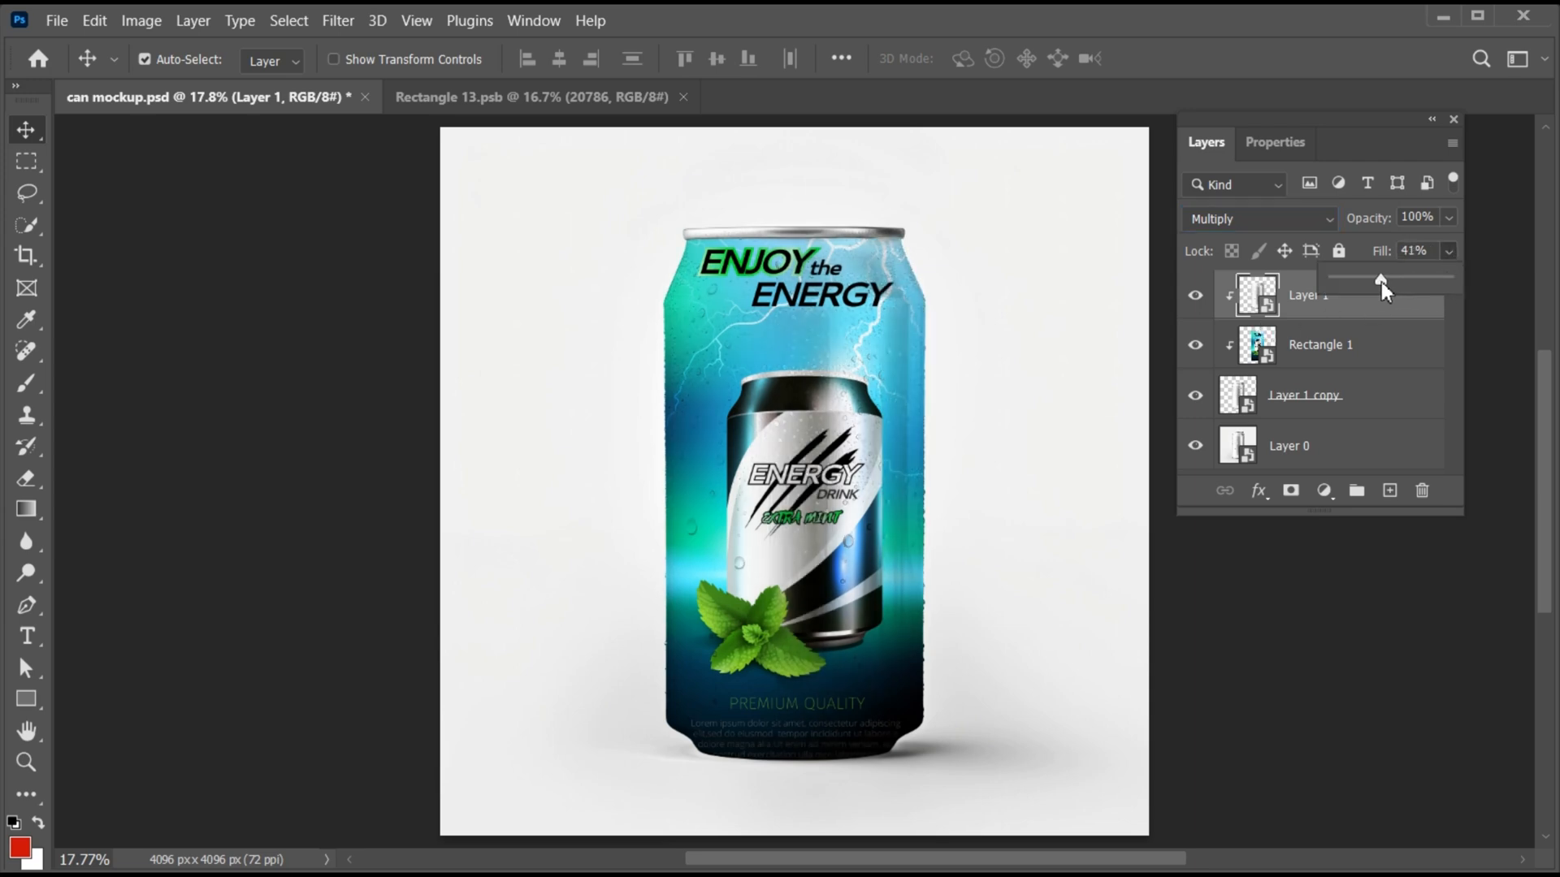
{"action": "left_click", "coordinate": [1303, 307]}
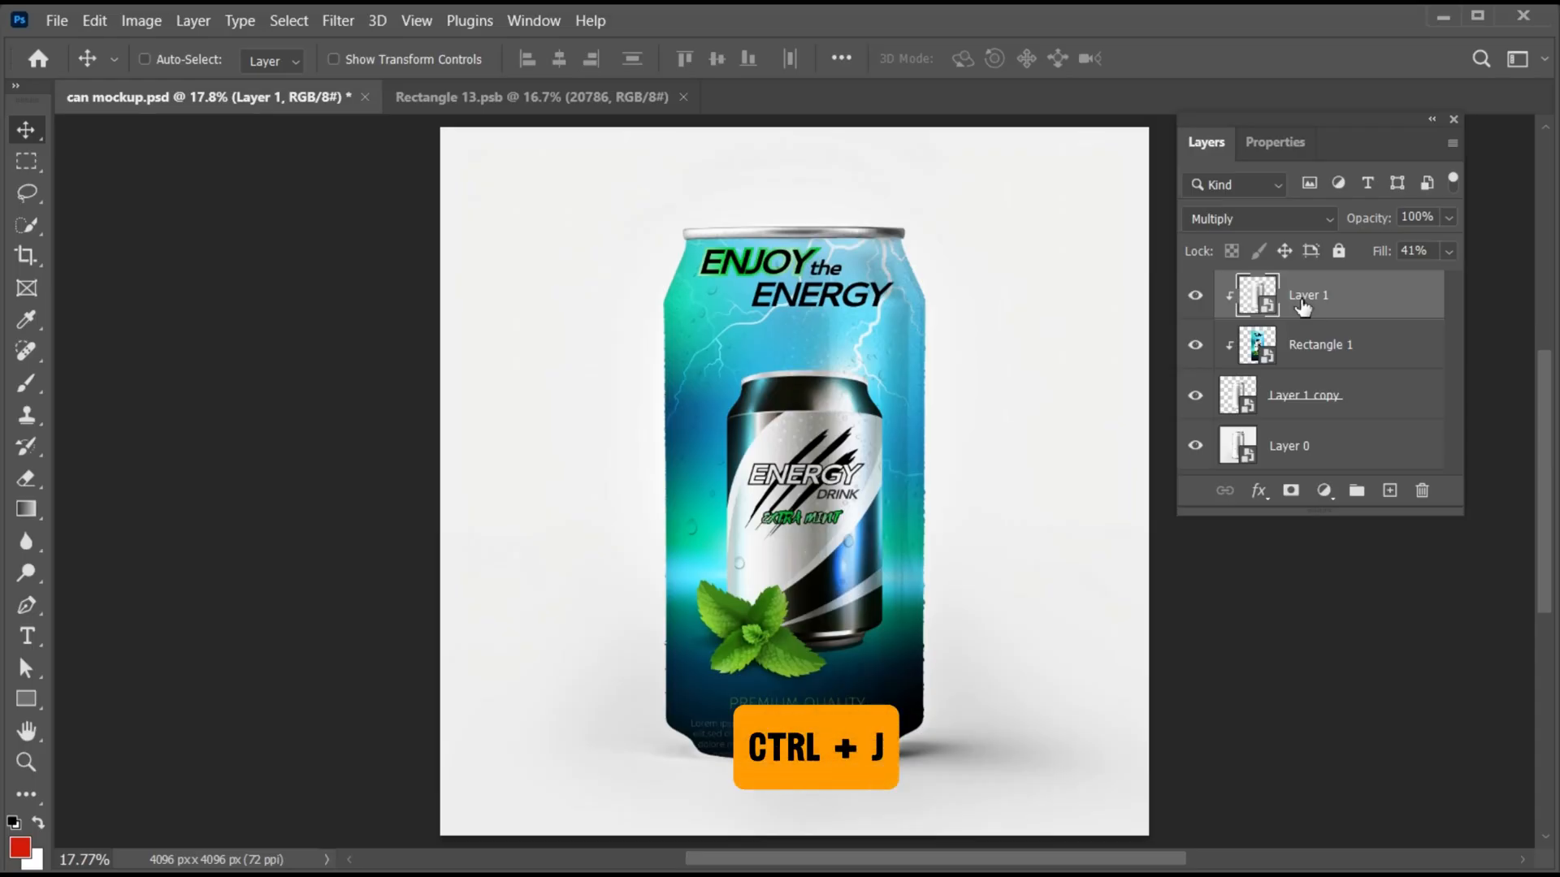
- Duplicate Layer 1 and make the duplicate a clipping mask
{"action": "key", "text": "ctrl+j"}
{"action": "right_click", "coordinate": [1291, 299]}
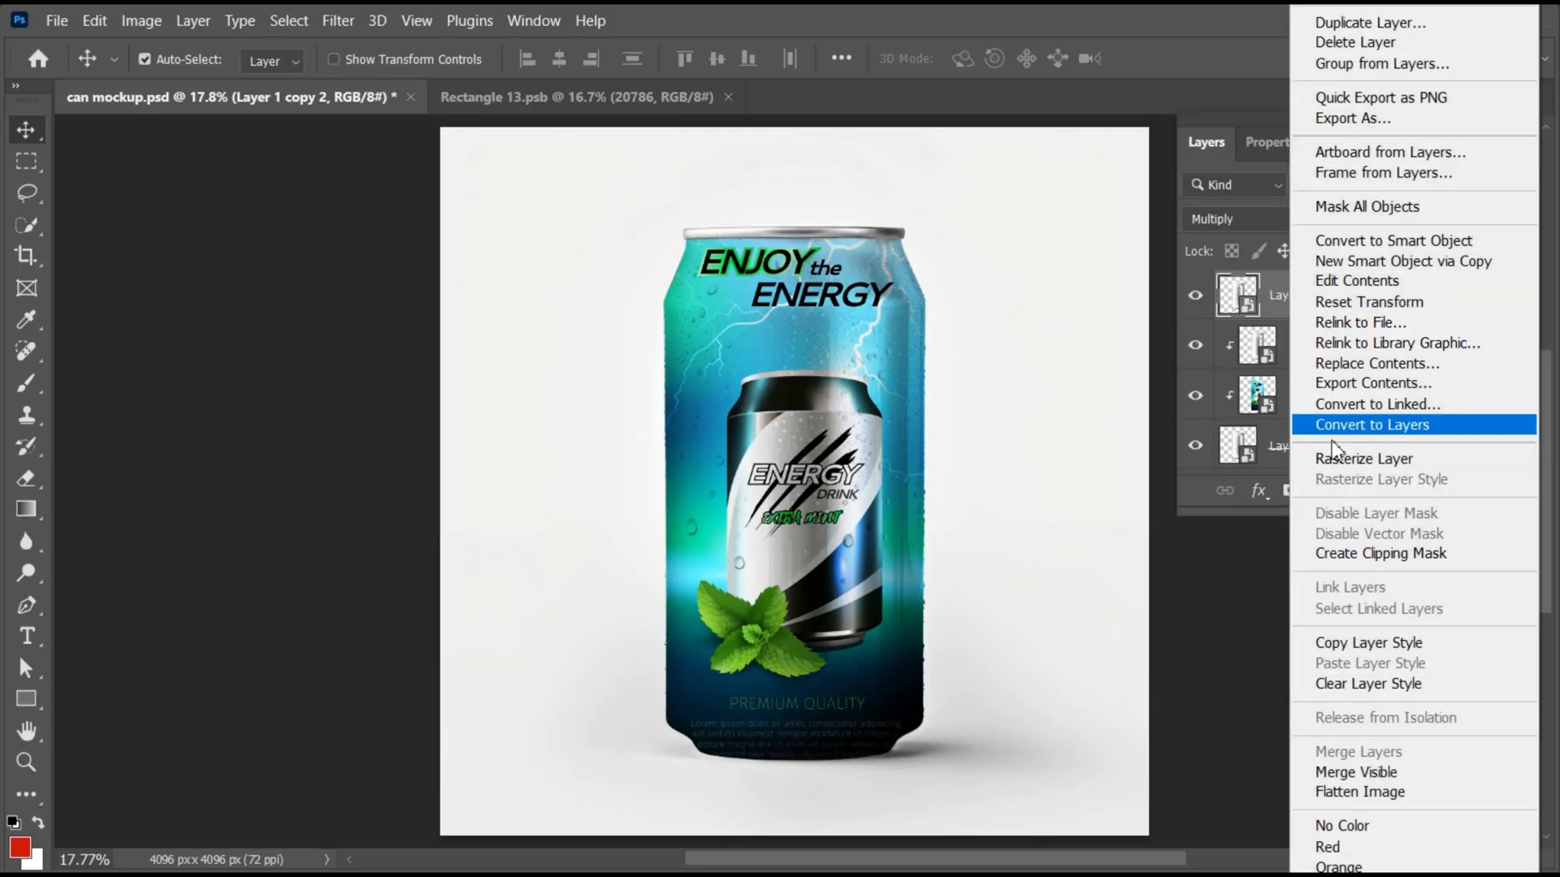
{"action": "left_click", "coordinate": [1354, 555]}
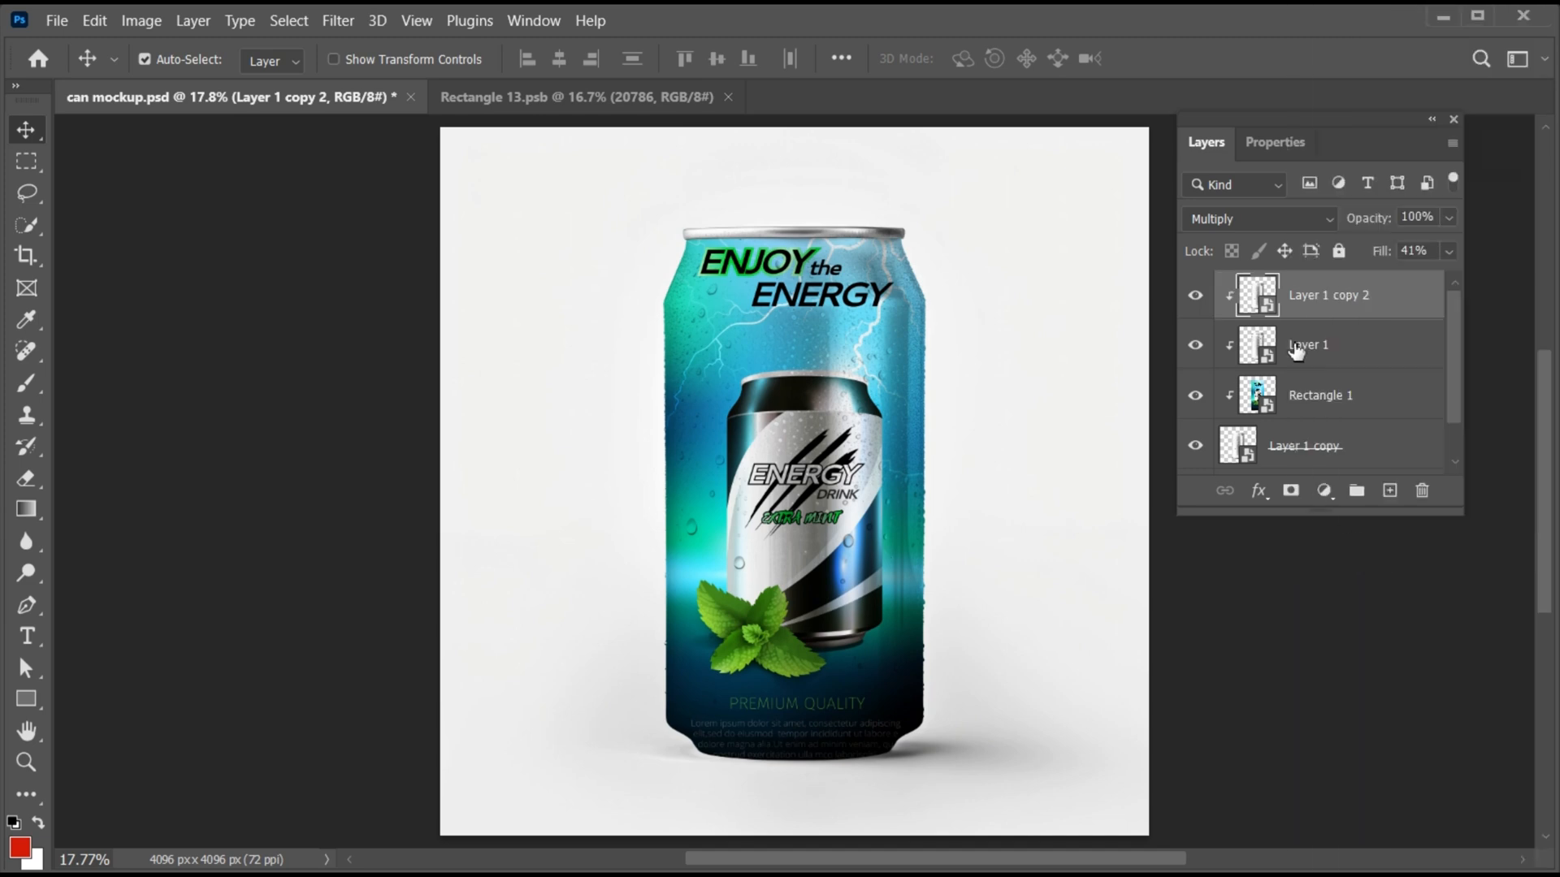
- Set Layer 1 copy 2 to Lighten blending with 20% fill
{"action": "left_click", "coordinate": [1259, 219]}
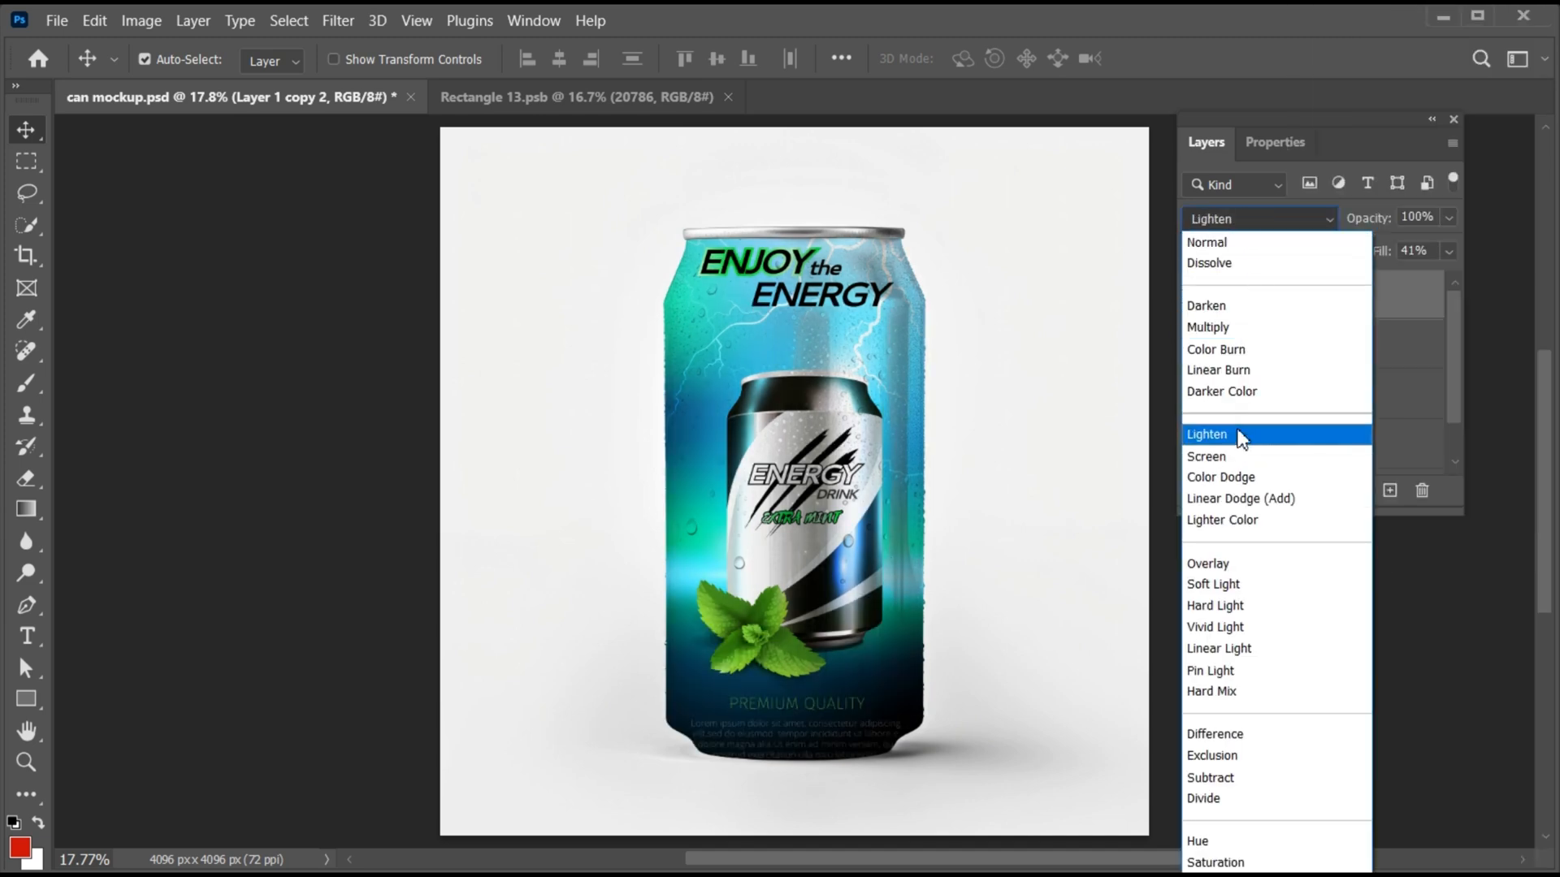
{"action": "left_click", "coordinate": [1241, 436]}
{"action": "left_click", "coordinate": [1448, 251]}
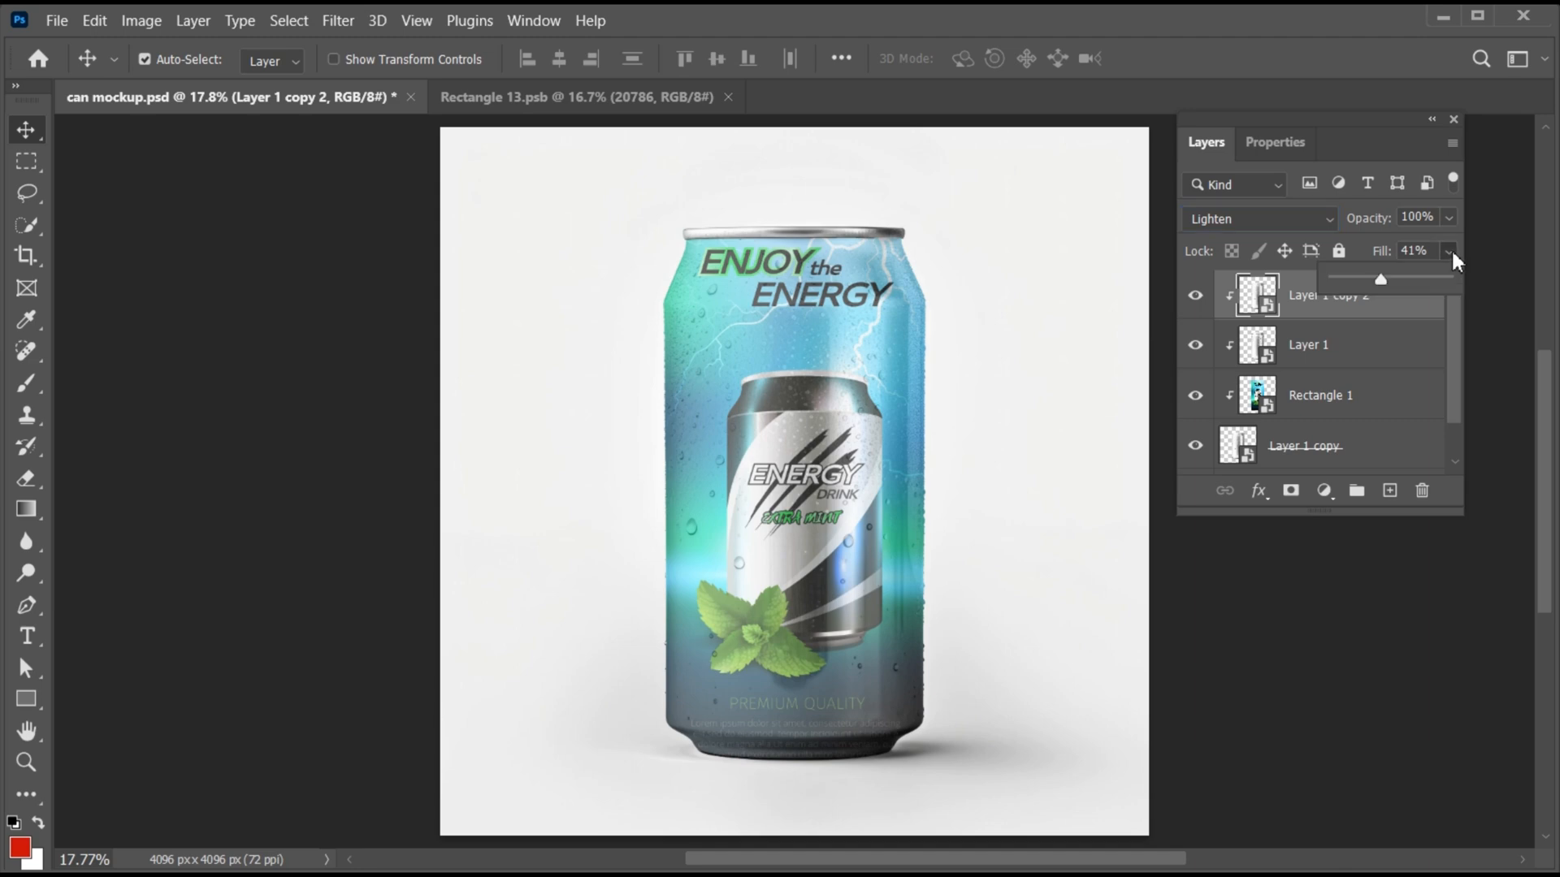
{"action": "left_click_drag", "start_coordinate": [1360, 279], "coordinate": [1356, 280]}
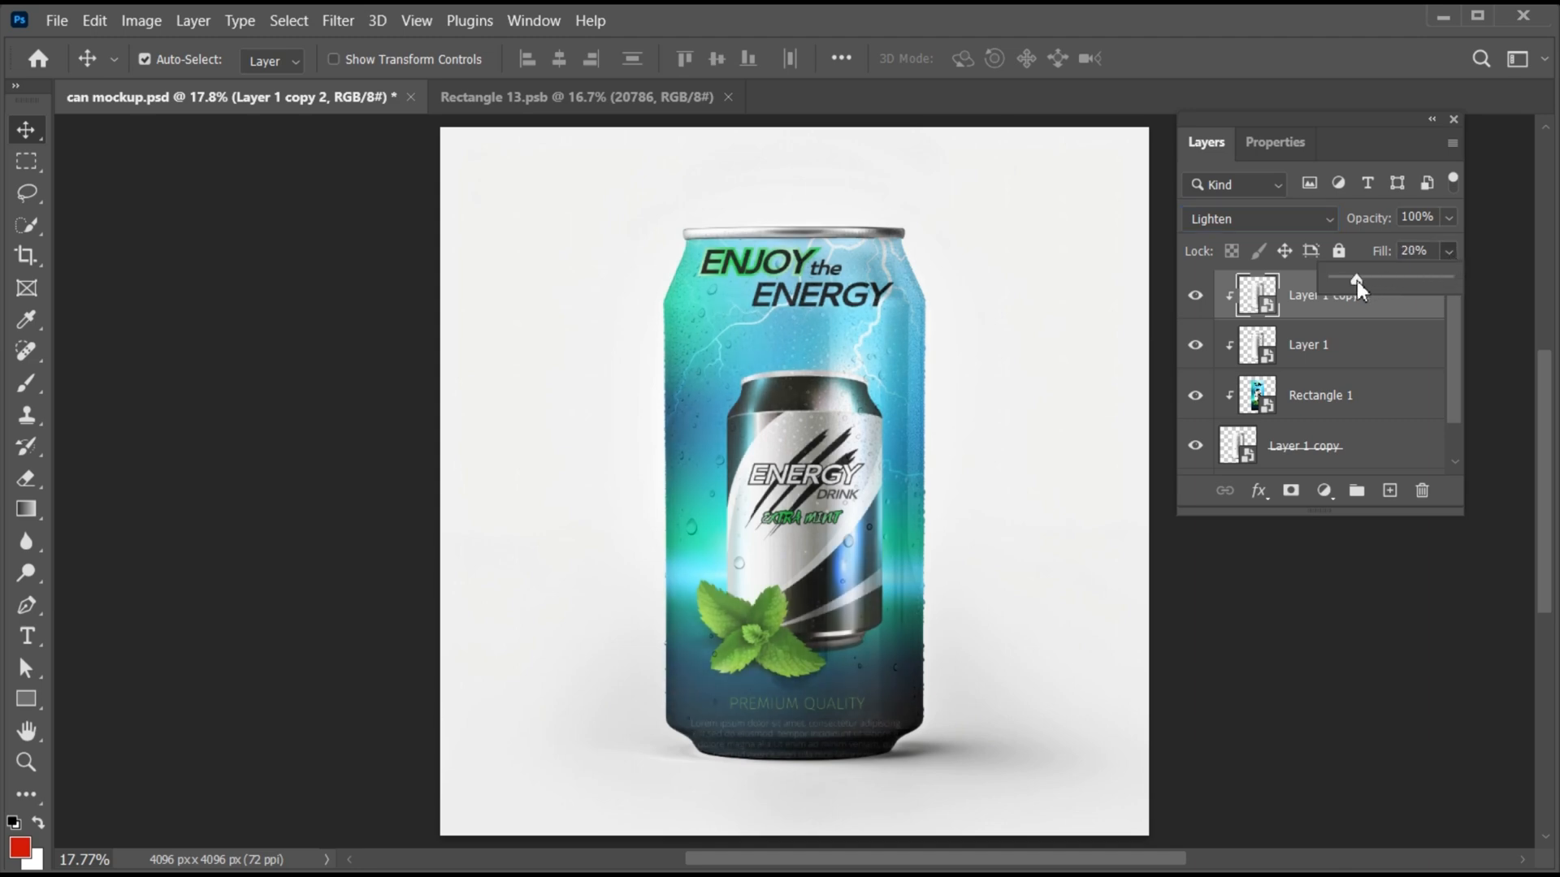
{"action": "left_click", "coordinate": [1306, 311]}
- Duplicate Layer 1 copy 2 and make the new top layer a clipping mask
{"action": "key", "text": "ctrl+j"}
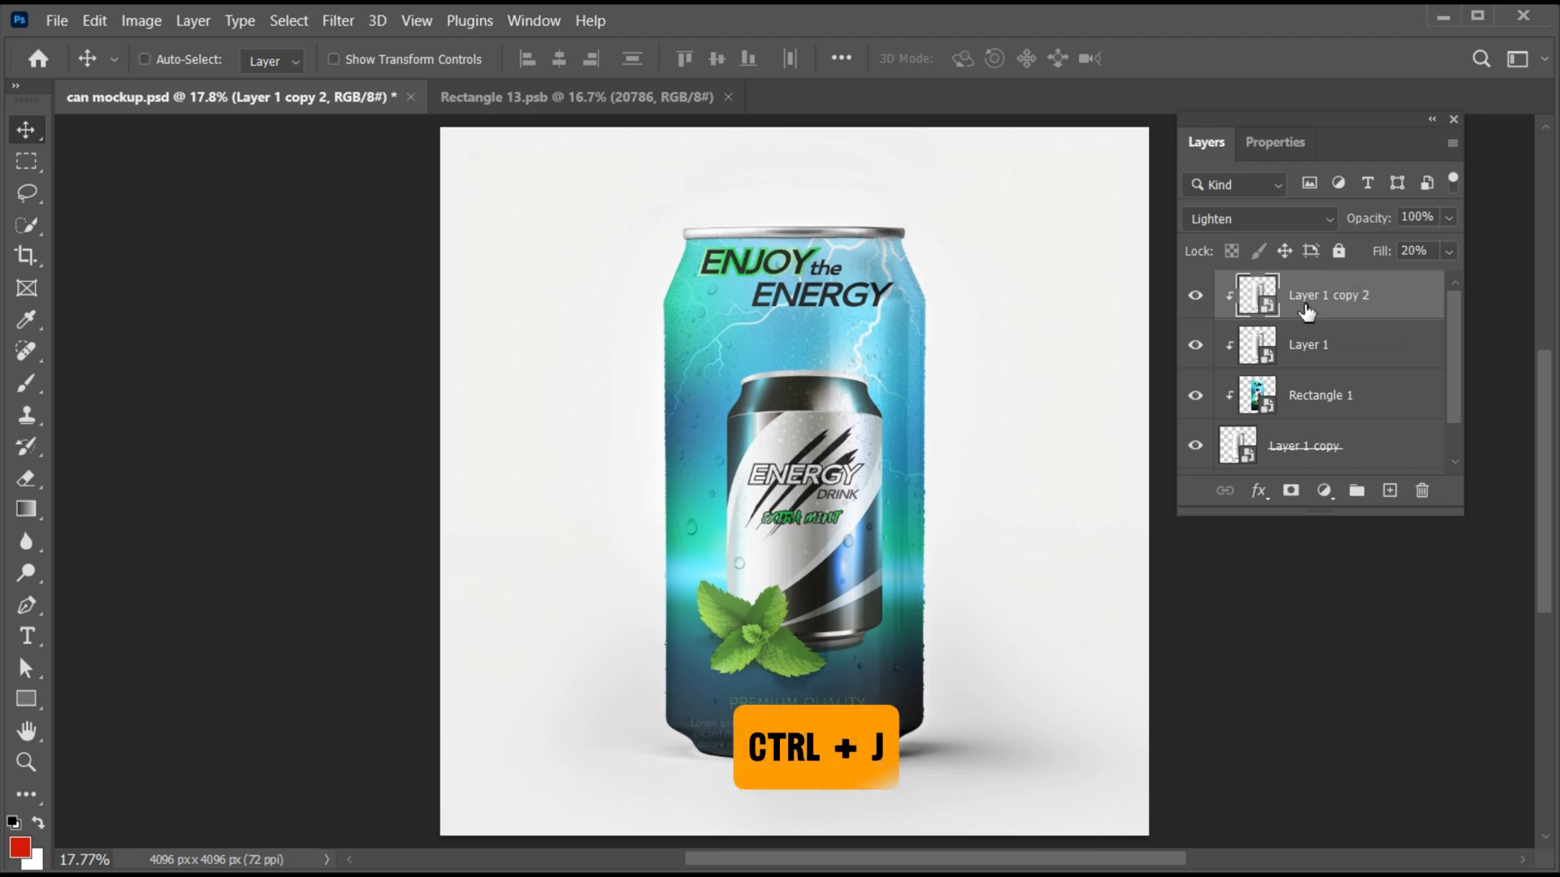
{"action": "right_click", "coordinate": [1305, 311]}
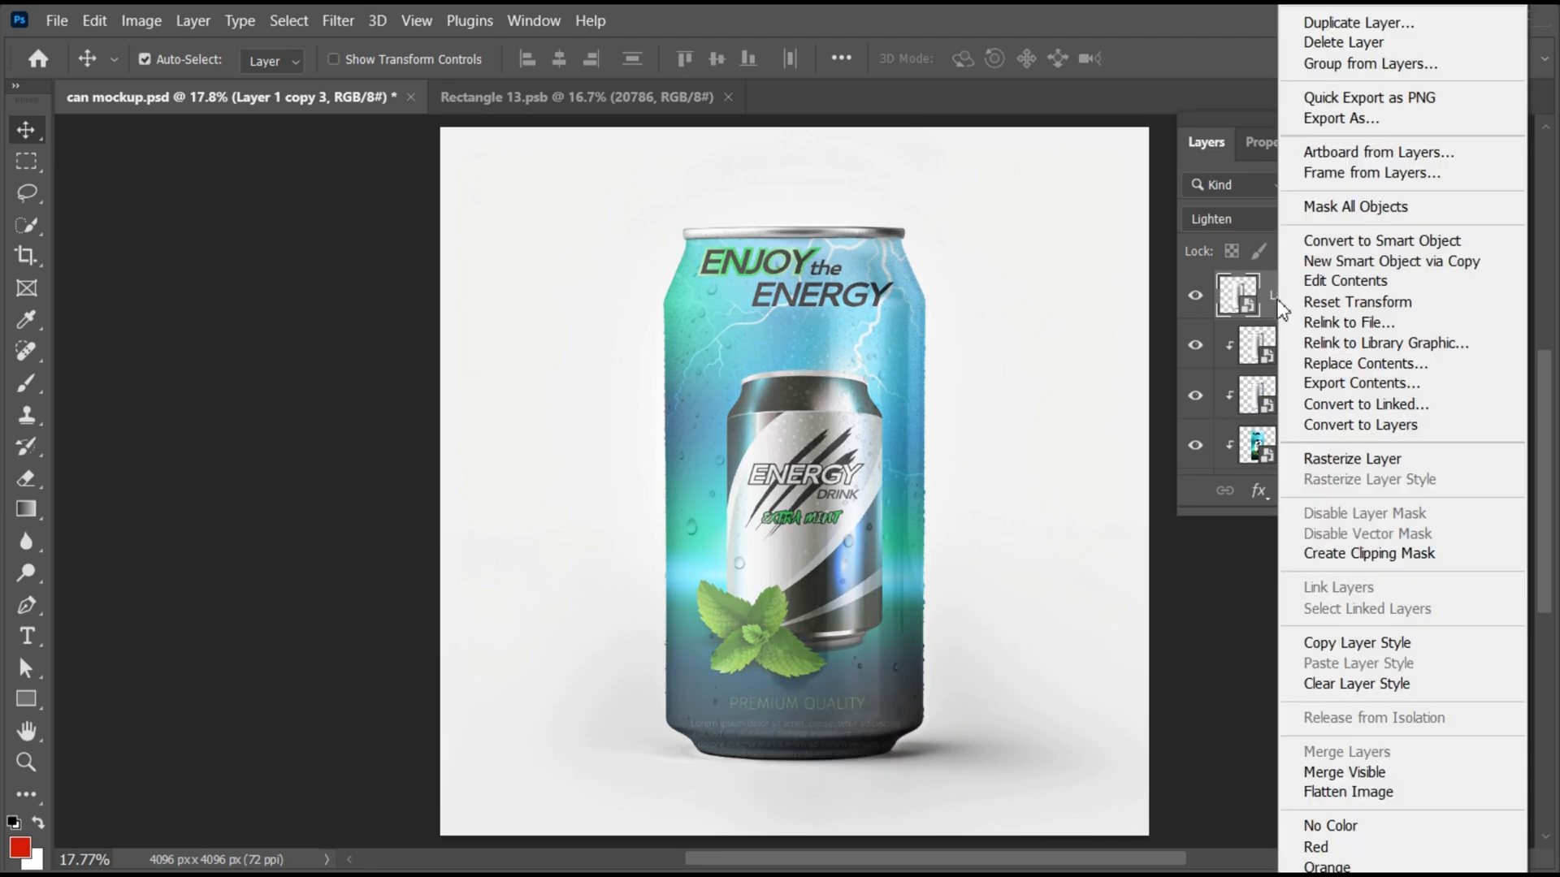
{"action": "left_click", "coordinate": [1345, 553]}
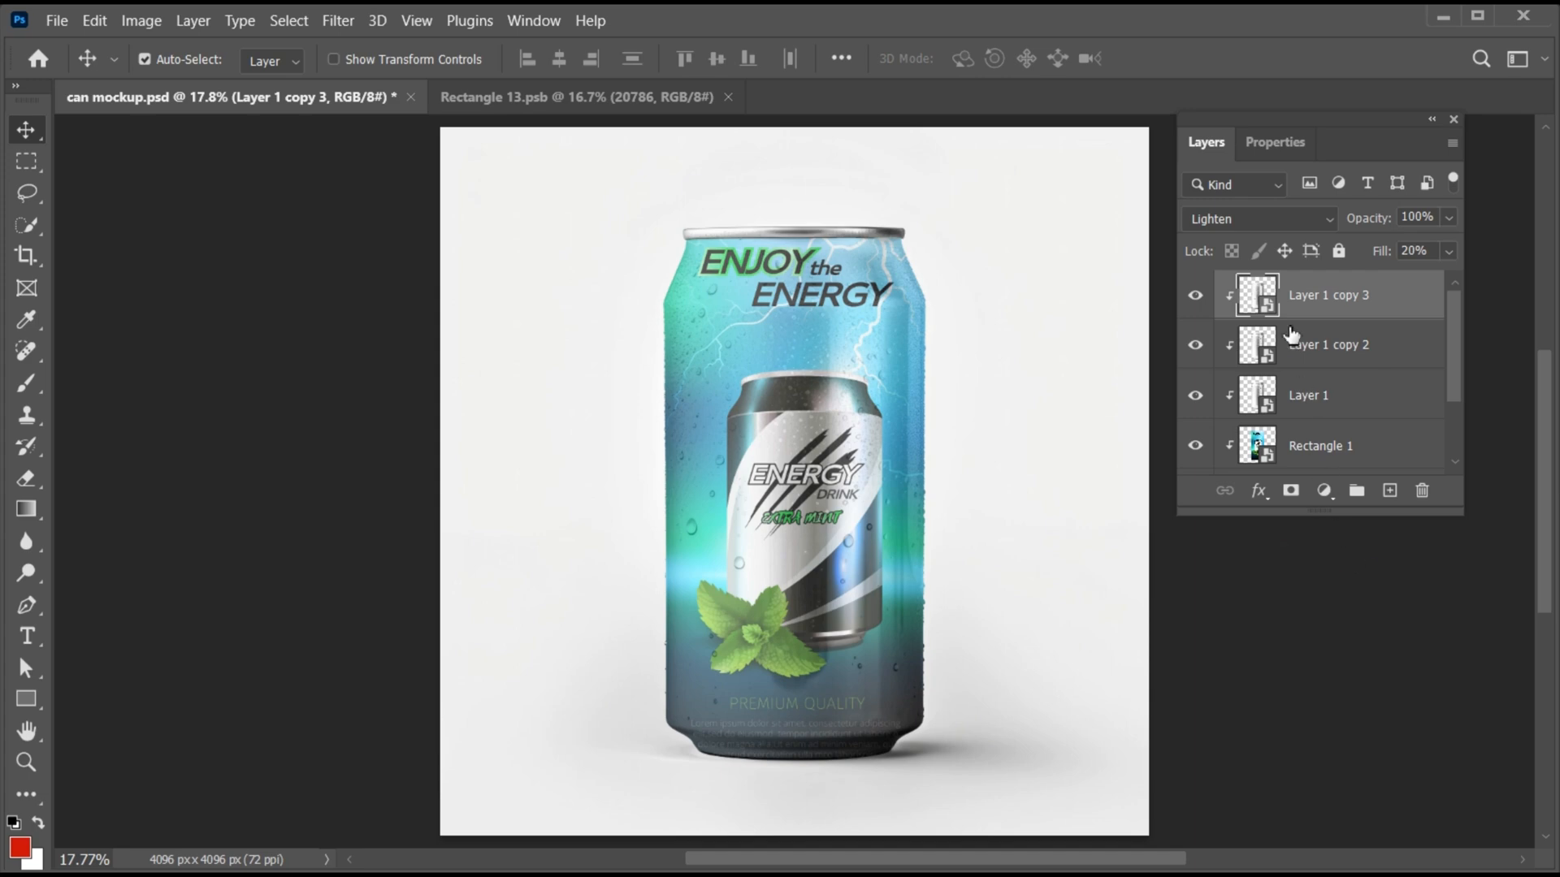
- Set Layer 1 copy 3 to Color Burn blending with 36% fill
{"action": "left_click", "coordinate": [1273, 217]}
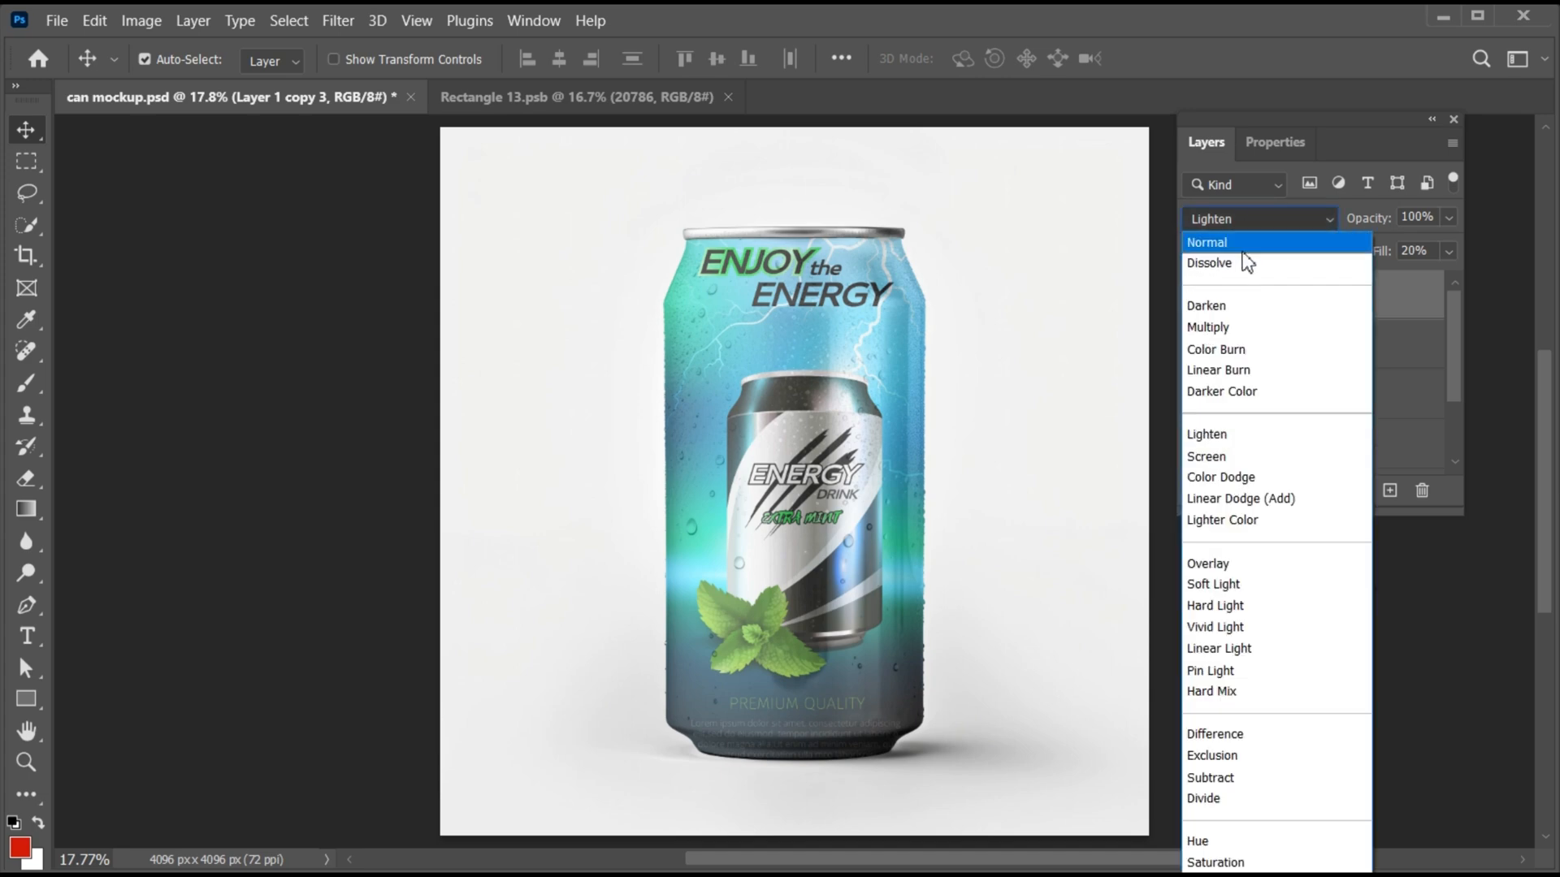
{"action": "left_click", "coordinate": [1247, 346]}
{"action": "left_click", "coordinate": [1448, 251]}
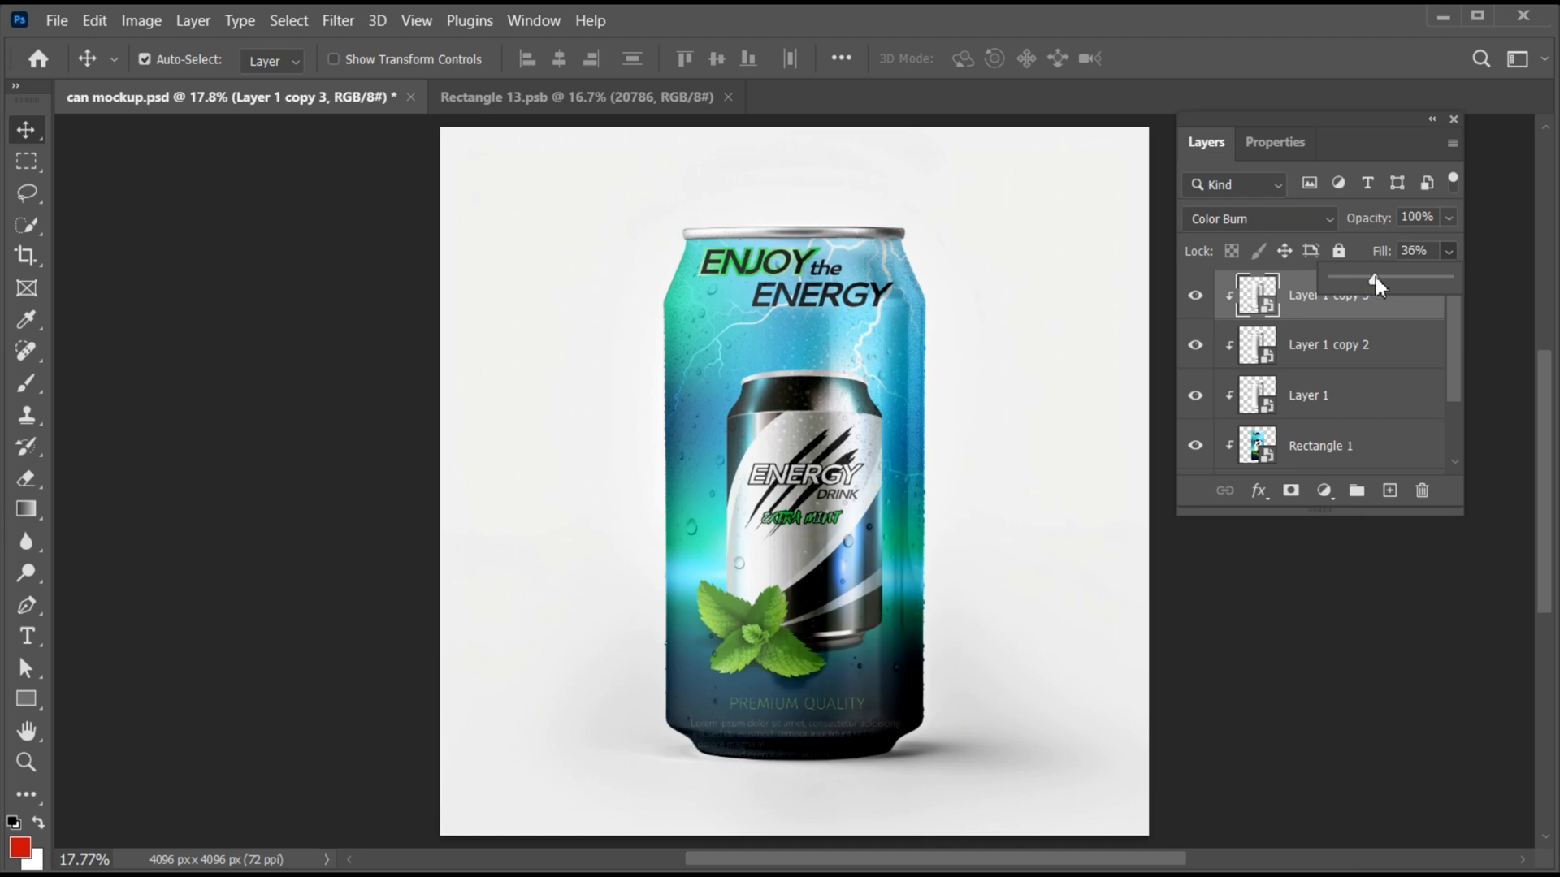
{"action": "left_click", "coordinate": [1327, 309]}
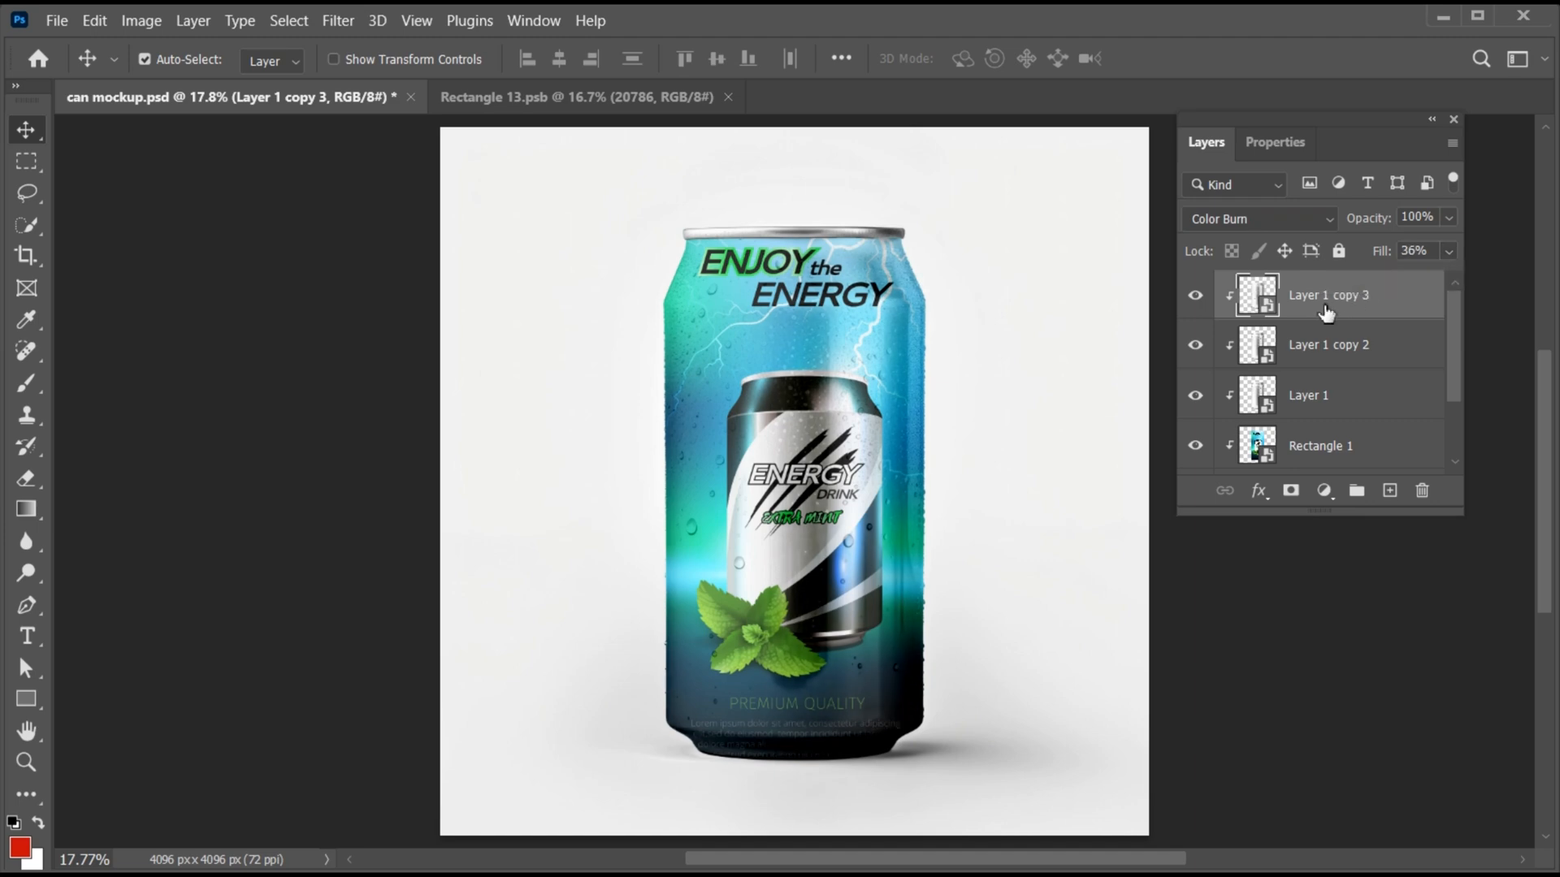
- Duplicate Layer 1 copy 3 and clip the duplicate to the layers below
{"action": "key", "text": "ctrl+j"}
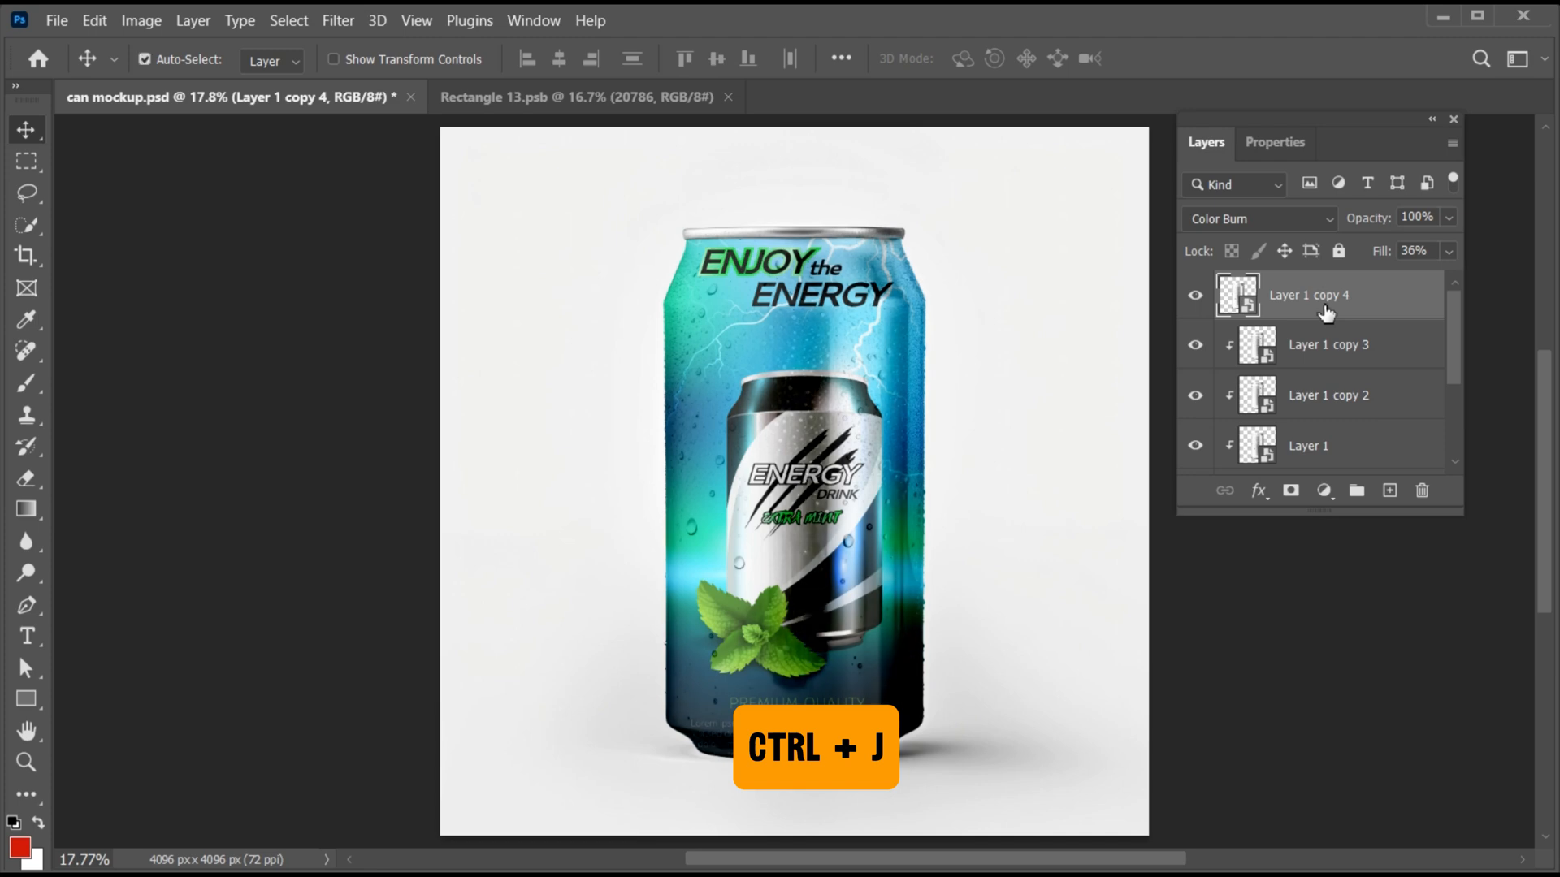
{"action": "right_click", "coordinate": [1284, 300]}
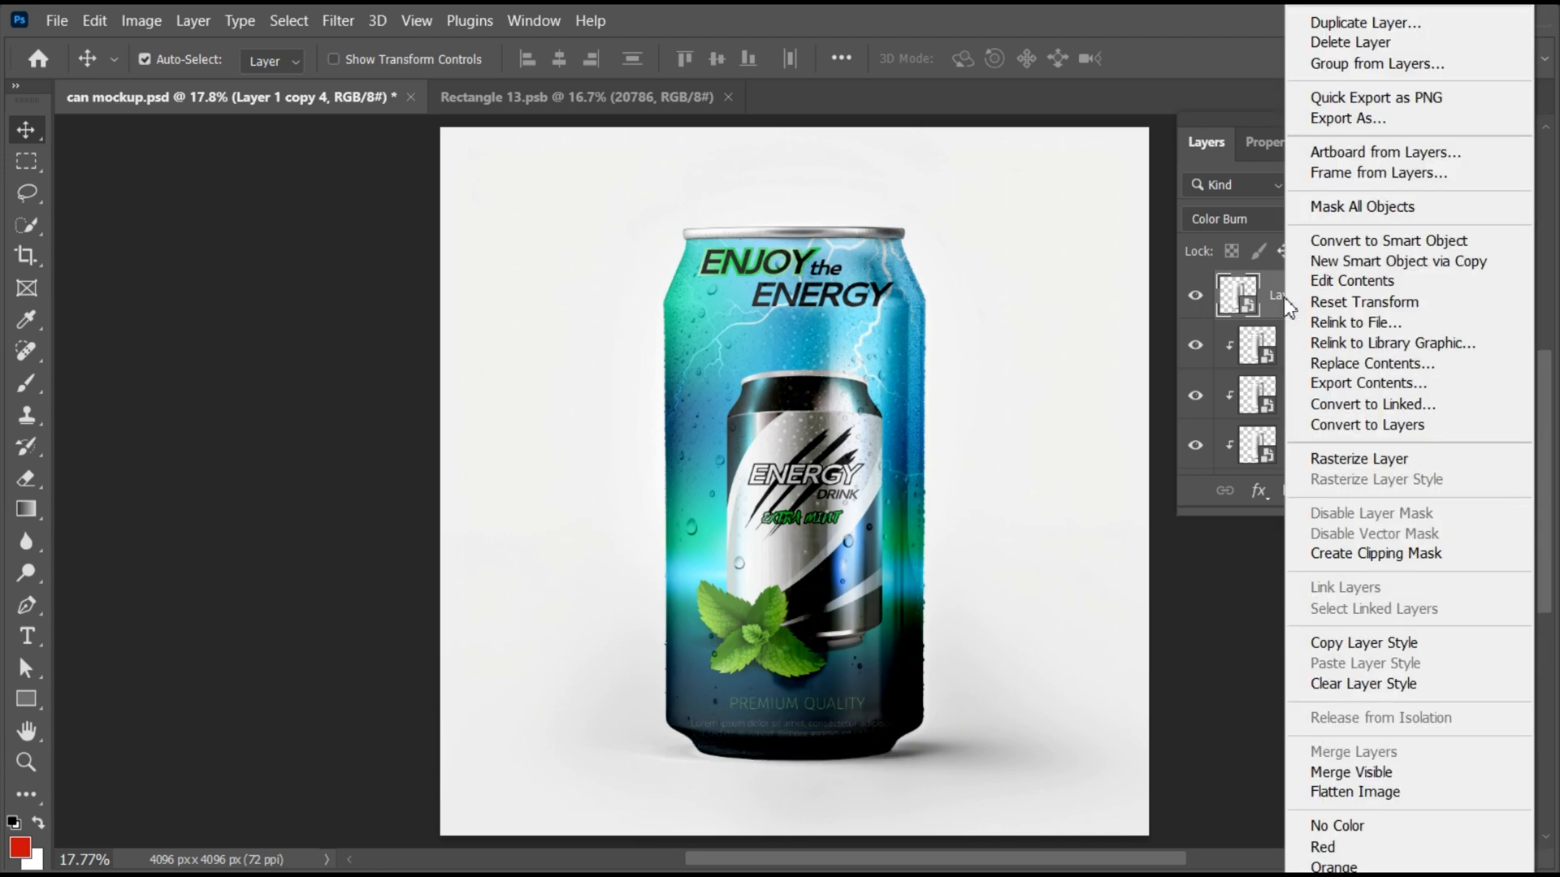
{"action": "left_click", "coordinate": [1344, 554]}
- Set Layer 1 copy 4 to Overlay blending with 25% fill
{"action": "left_click", "coordinate": [1268, 224]}
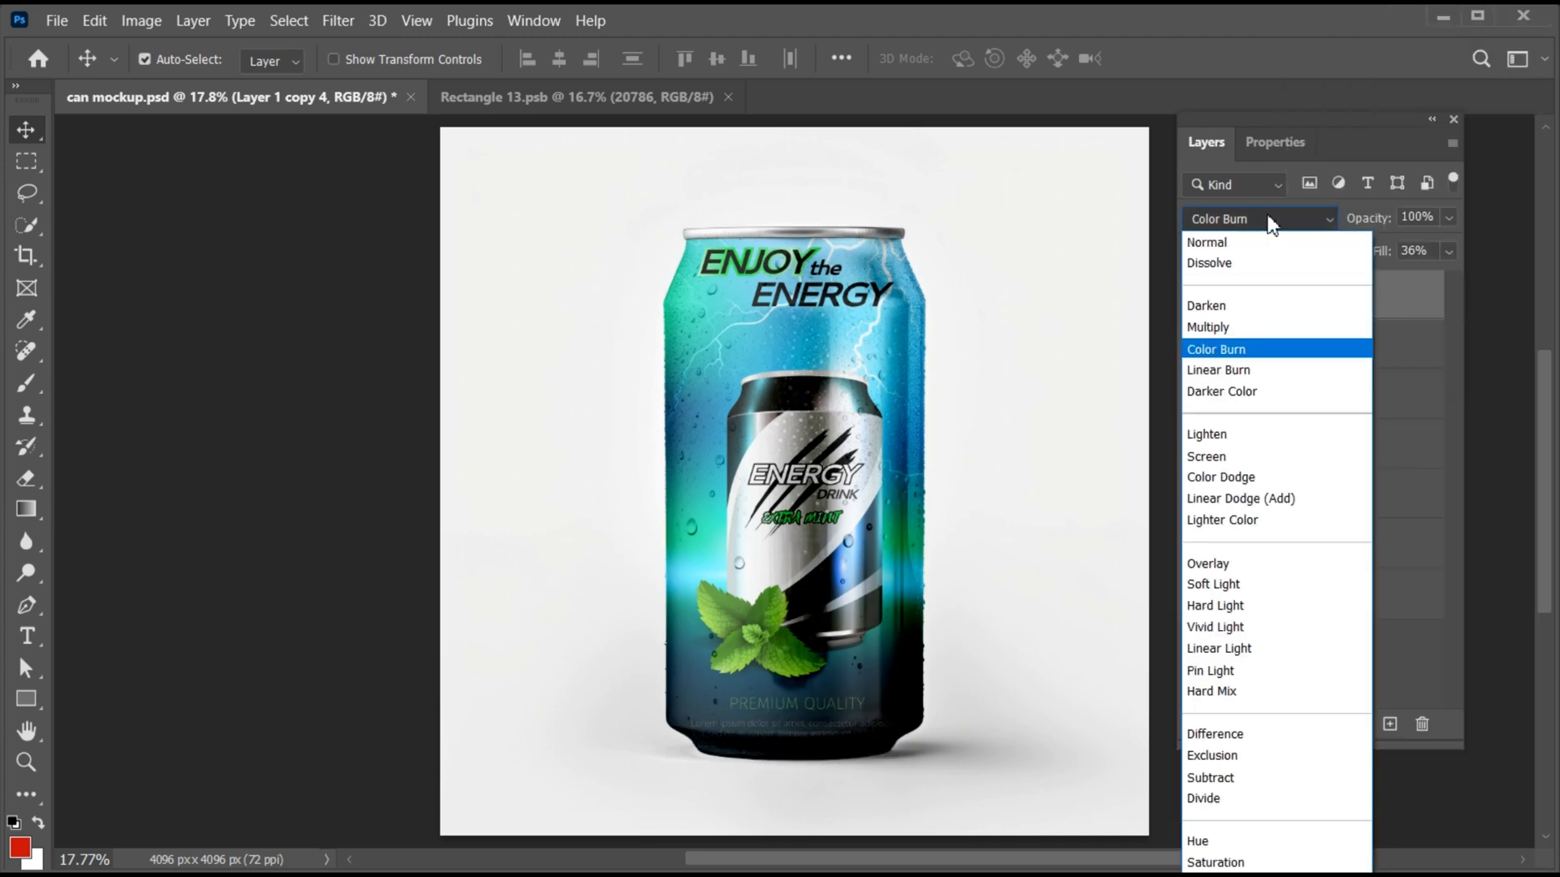
{"action": "left_click", "coordinate": [1261, 566]}
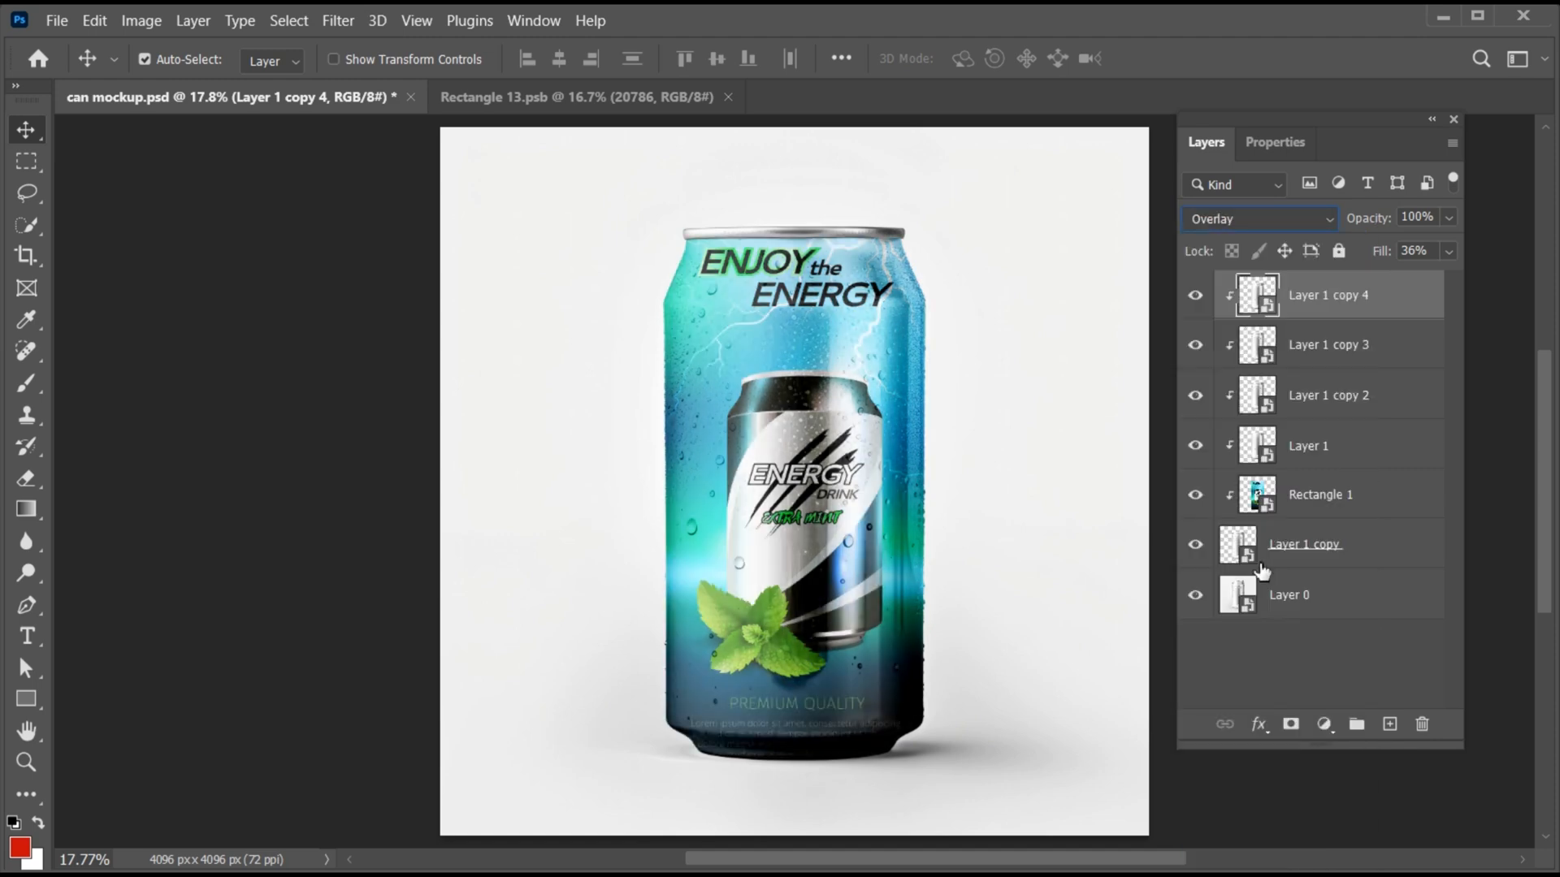
{"action": "left_click", "coordinate": [1448, 247]}
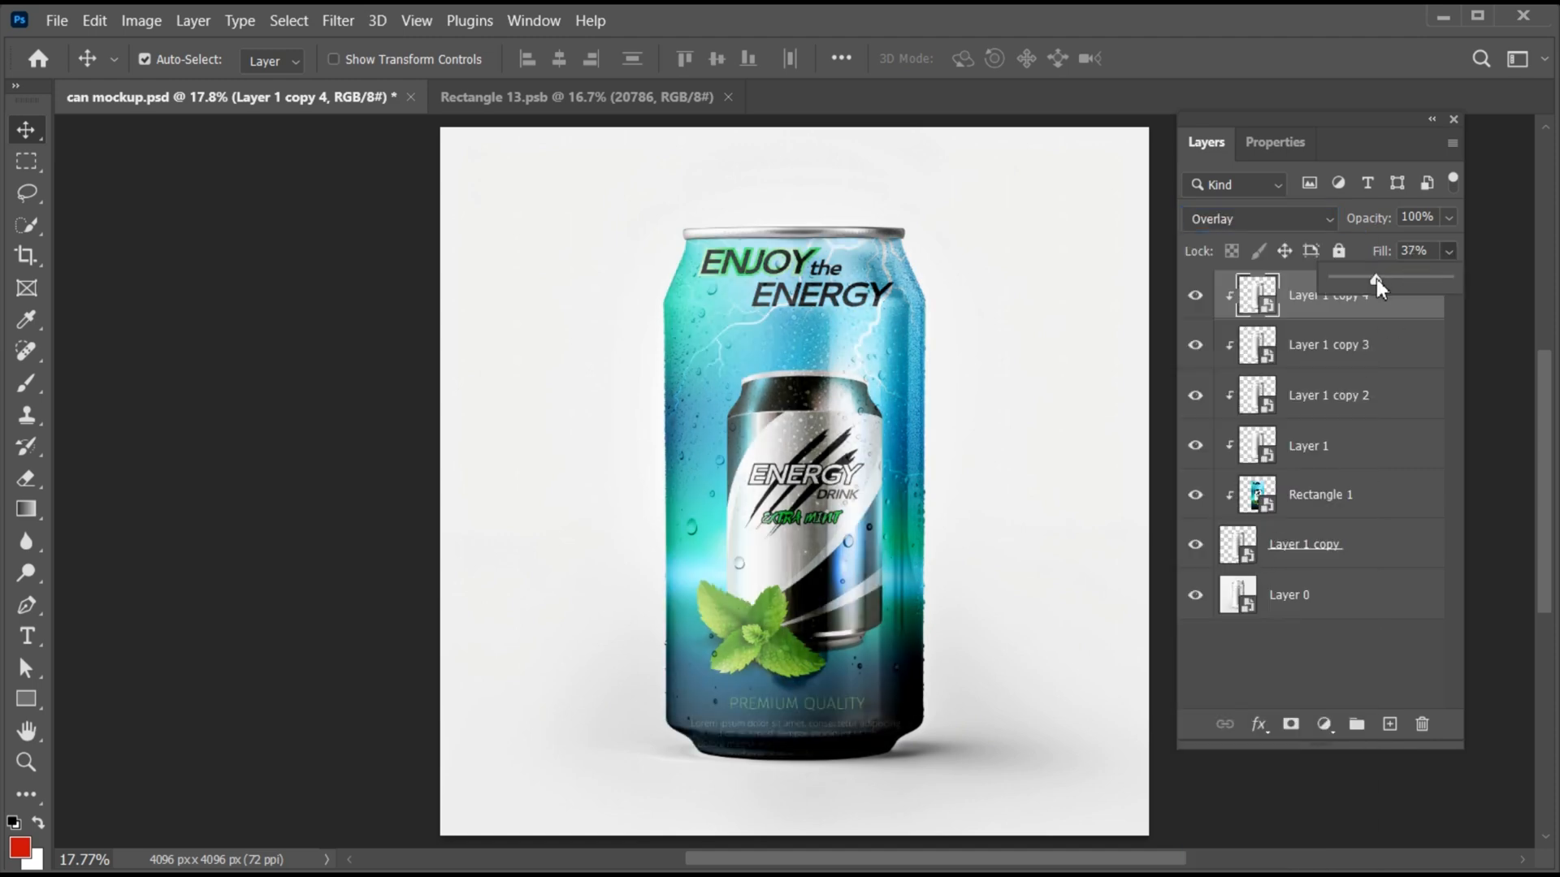
{"action": "left_click_drag", "start_coordinate": [1386, 280], "coordinate": [1371, 280]}
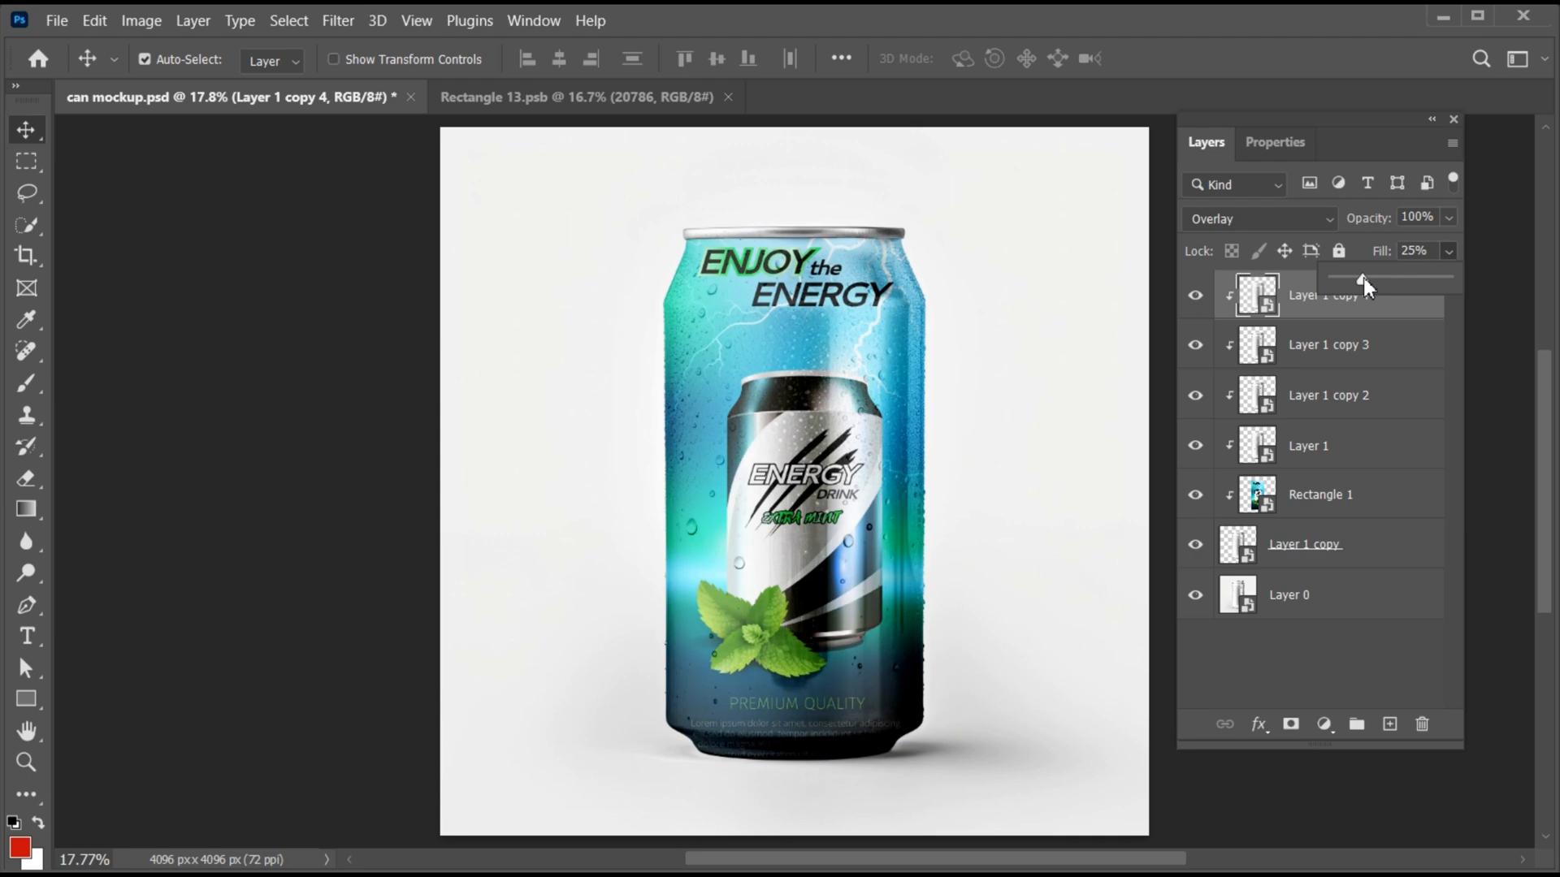
{"action": "left_click", "coordinate": [1342, 306]}
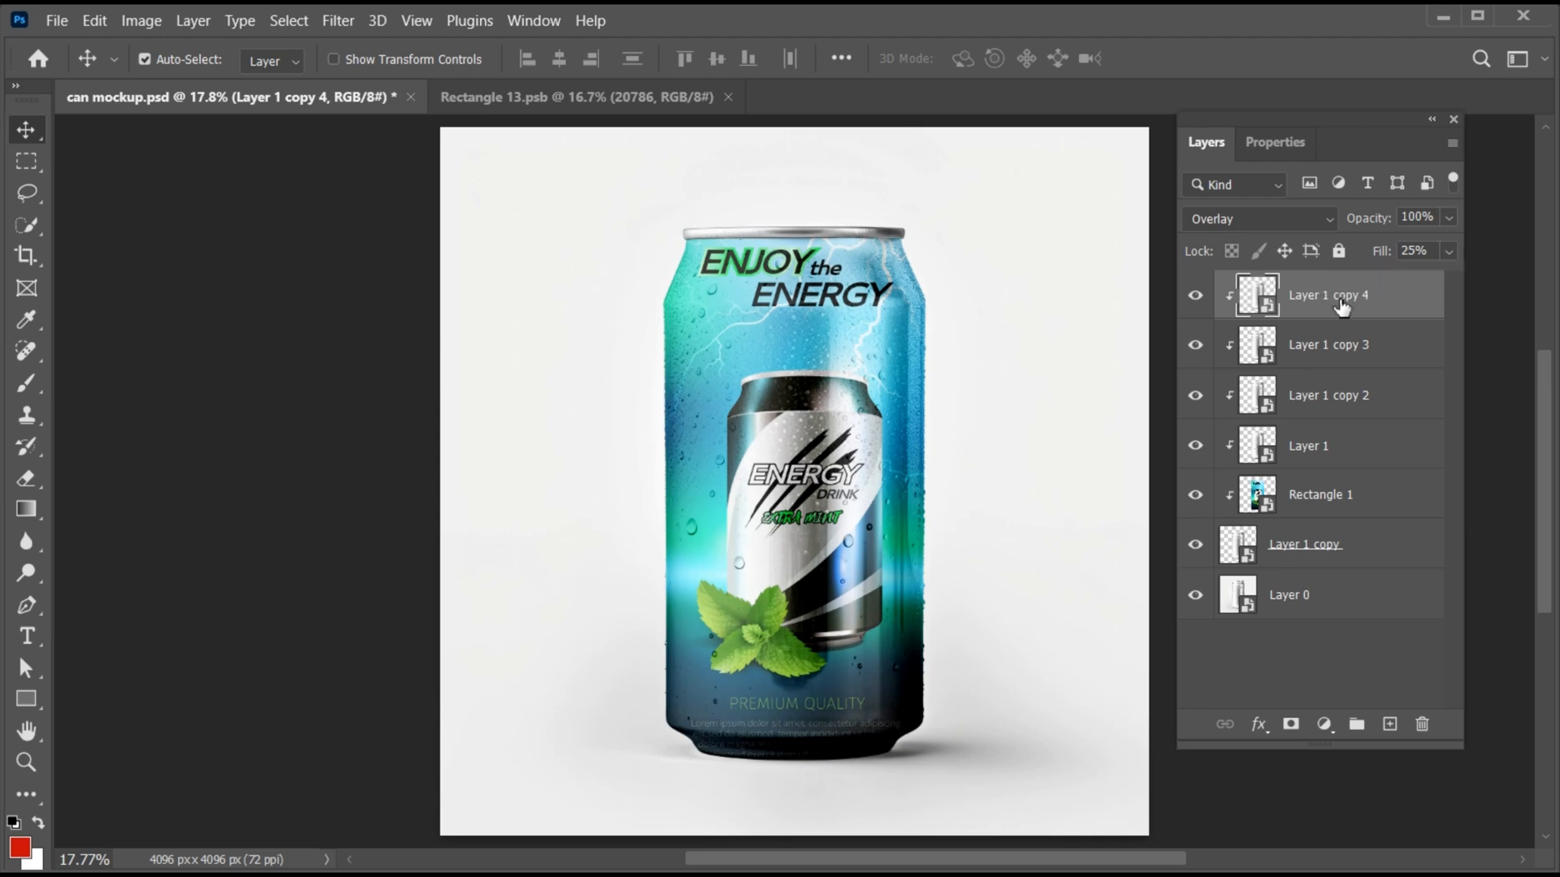
- Apply Levels to Layer 1 copy 4 with input levels of about 201 for shadows, 1.4 for midtones and 226 for highlights
{"action": "key", "text": "ctrl+l"}
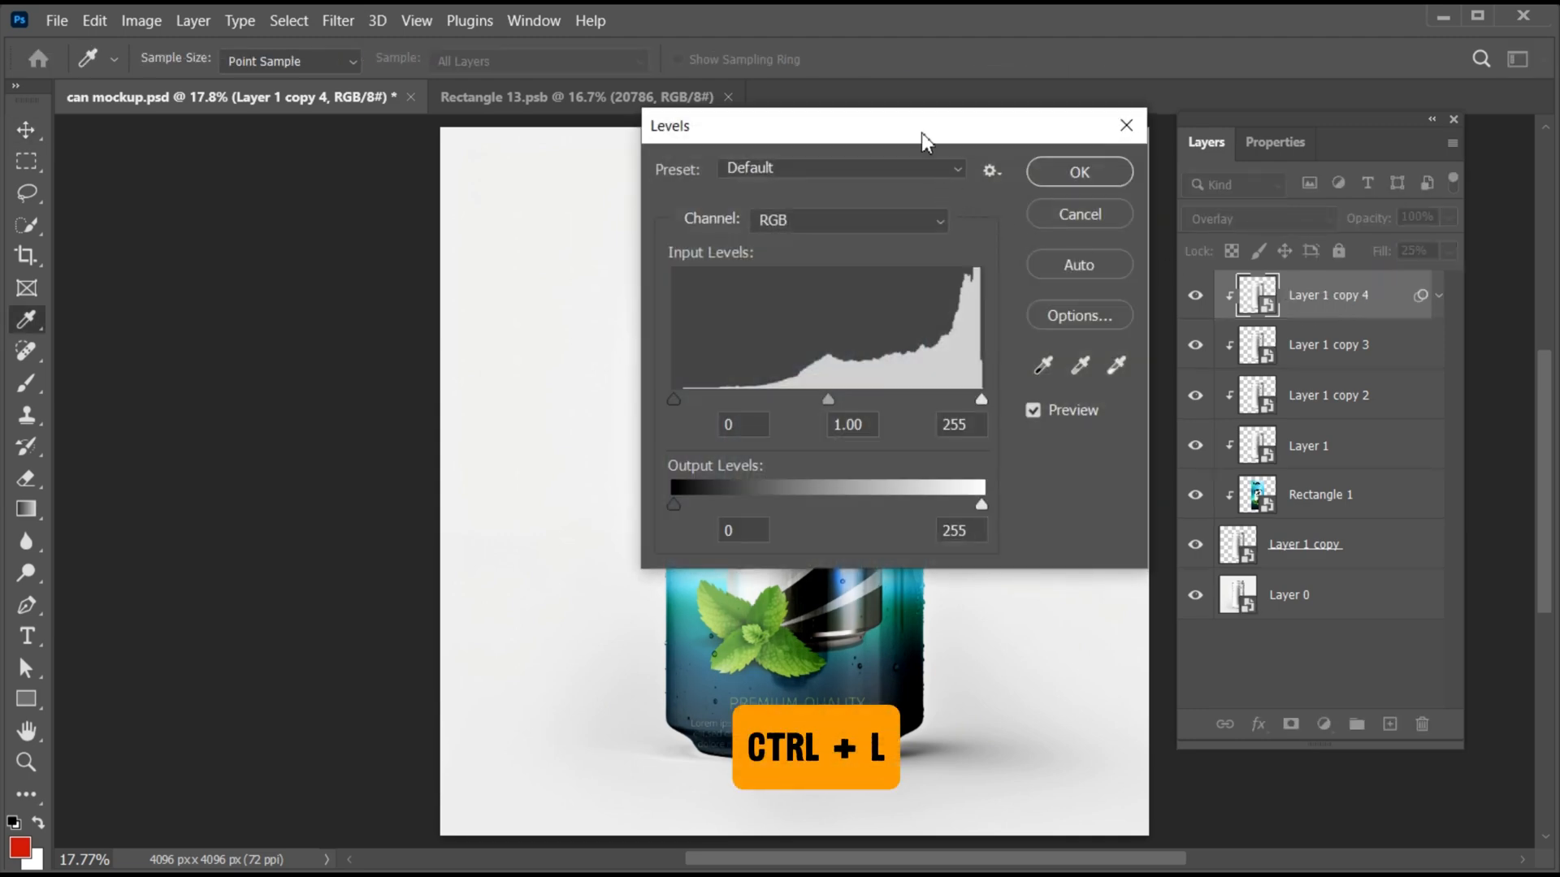
{"action": "left_click_drag", "start_coordinate": [921, 134], "coordinate": [1241, 128]}
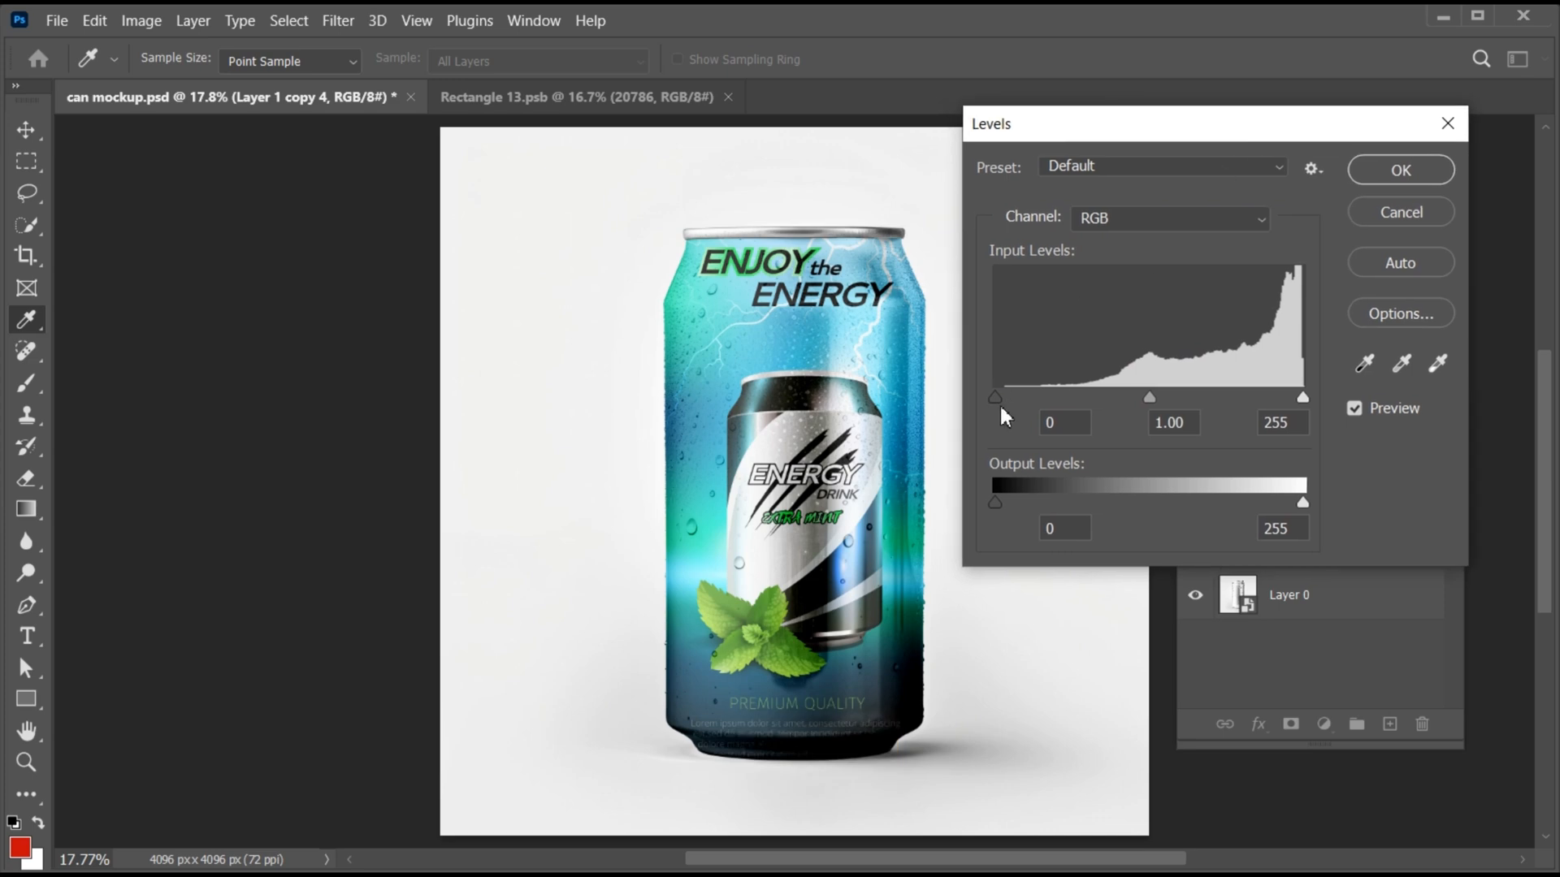
{"action": "left_click_drag", "start_coordinate": [998, 400], "coordinate": [1238, 399]}
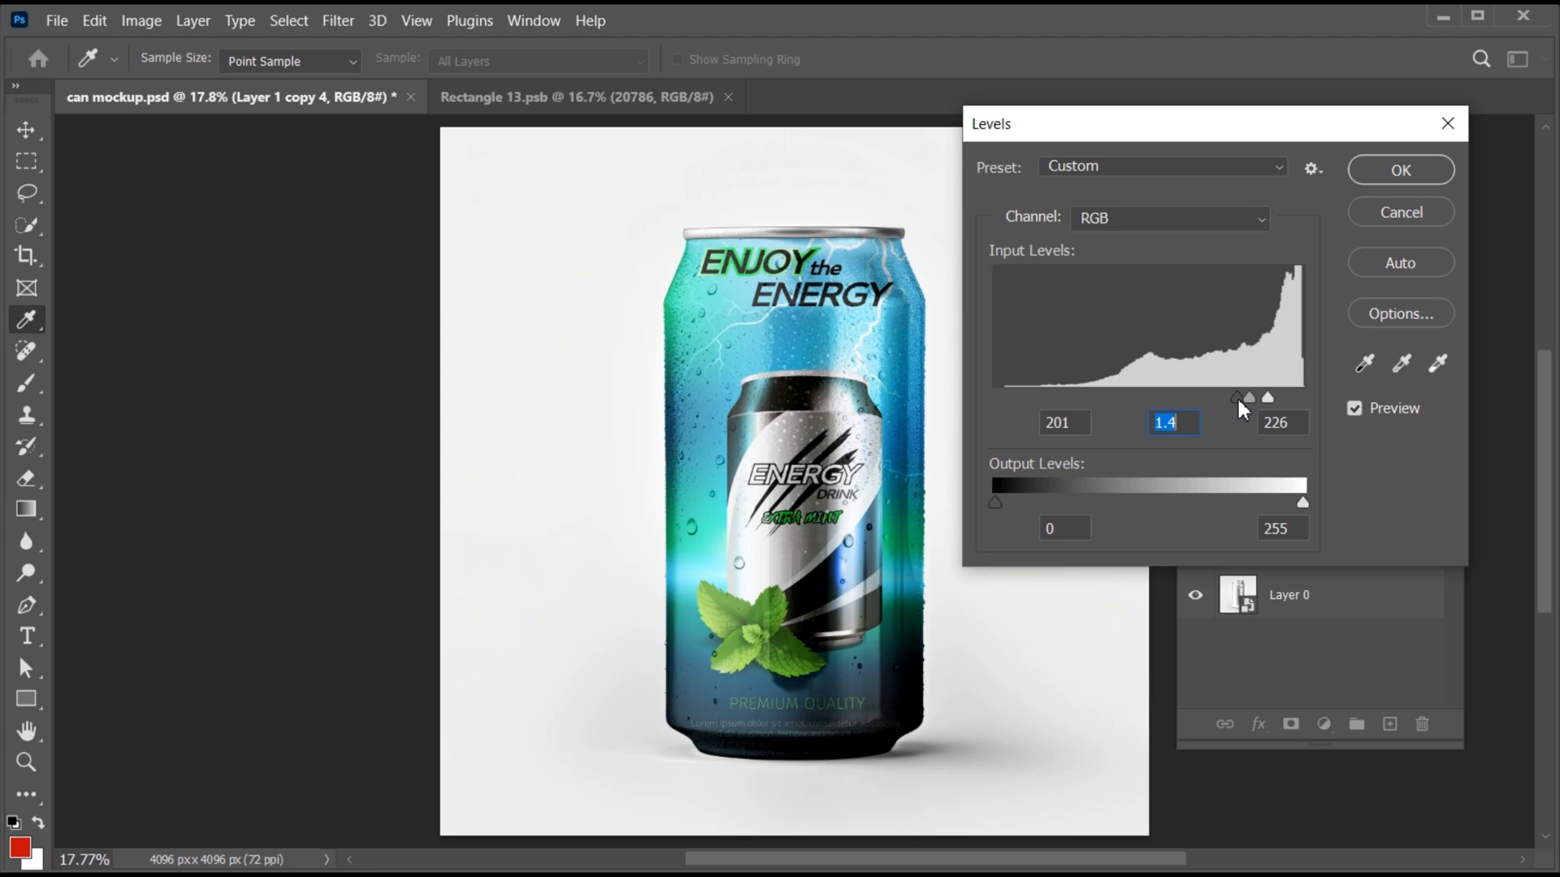
{"action": "mouse_move", "coordinate": [1238, 399]}
{"action": "left_mouse_down"}
{"action": "mouse_move", "coordinate": [1255, 399]}
{"action": "mouse_move", "coordinate": [1242, 397]}
{"action": "left_mouse_up"}
{"action": "left_click", "coordinate": [1392, 172]}
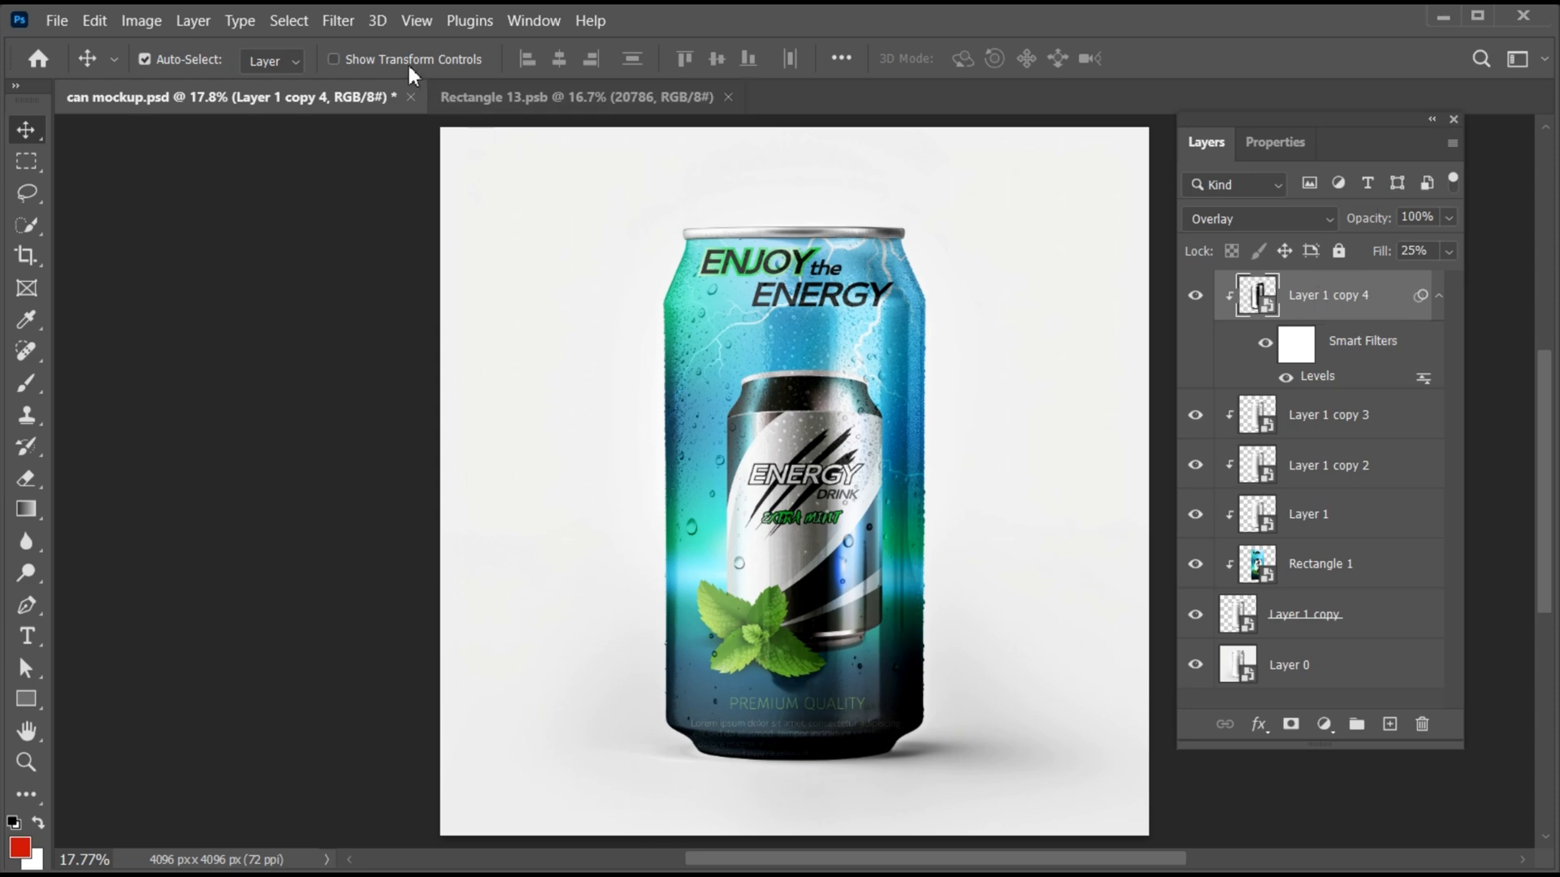
- Apply the Camera Raw Filter to Layer 1 copy 4 with Exposure -3.45 and Whites +52
{"action": "left_click", "coordinate": [338, 20]}
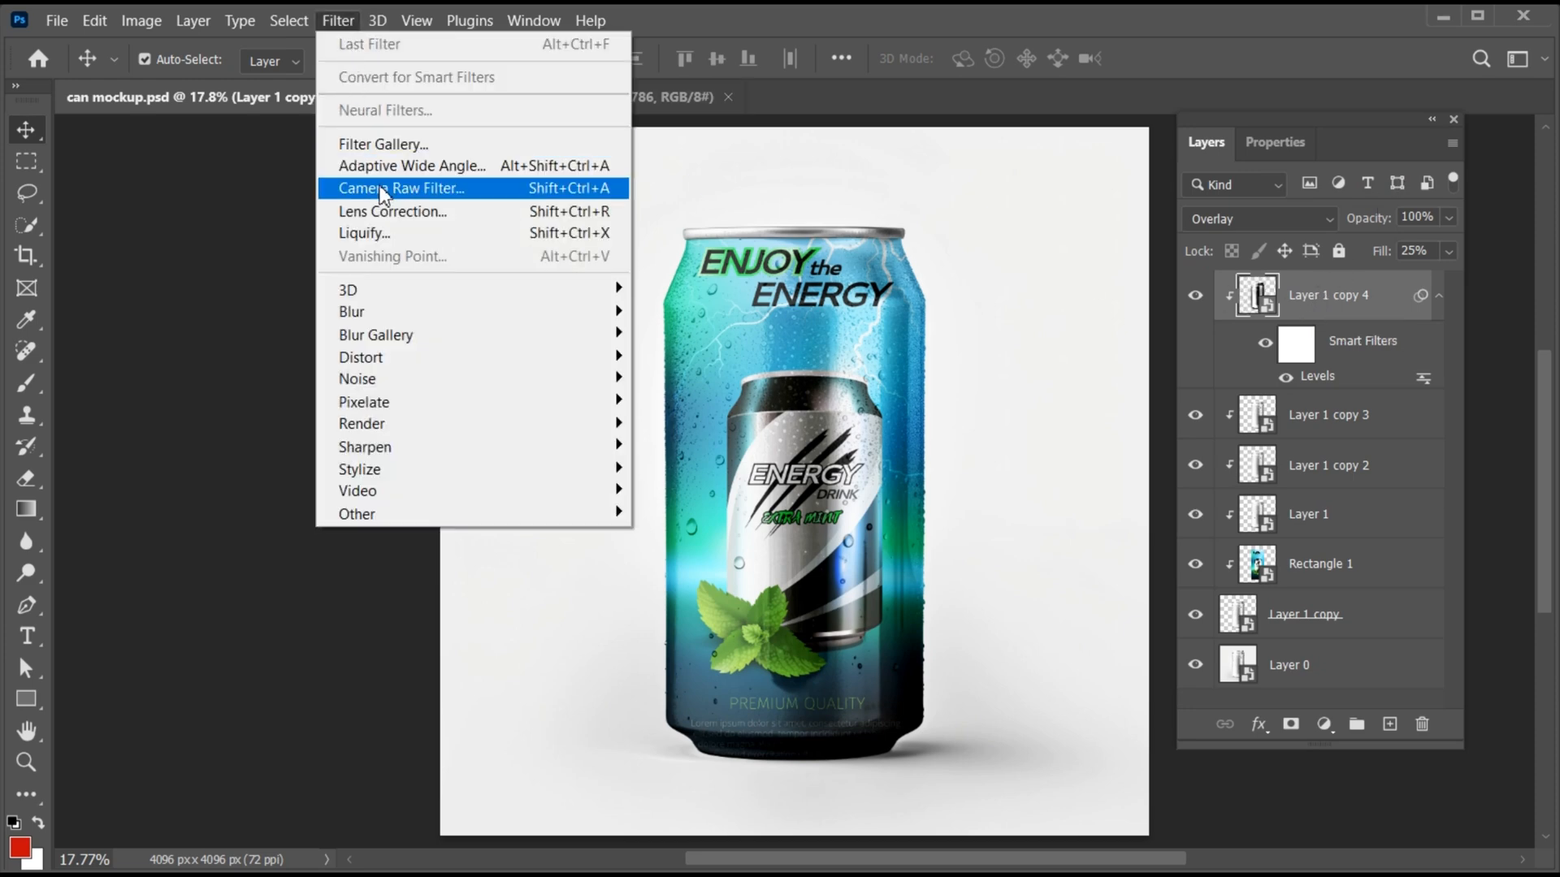
{"action": "left_click", "coordinate": [451, 190]}
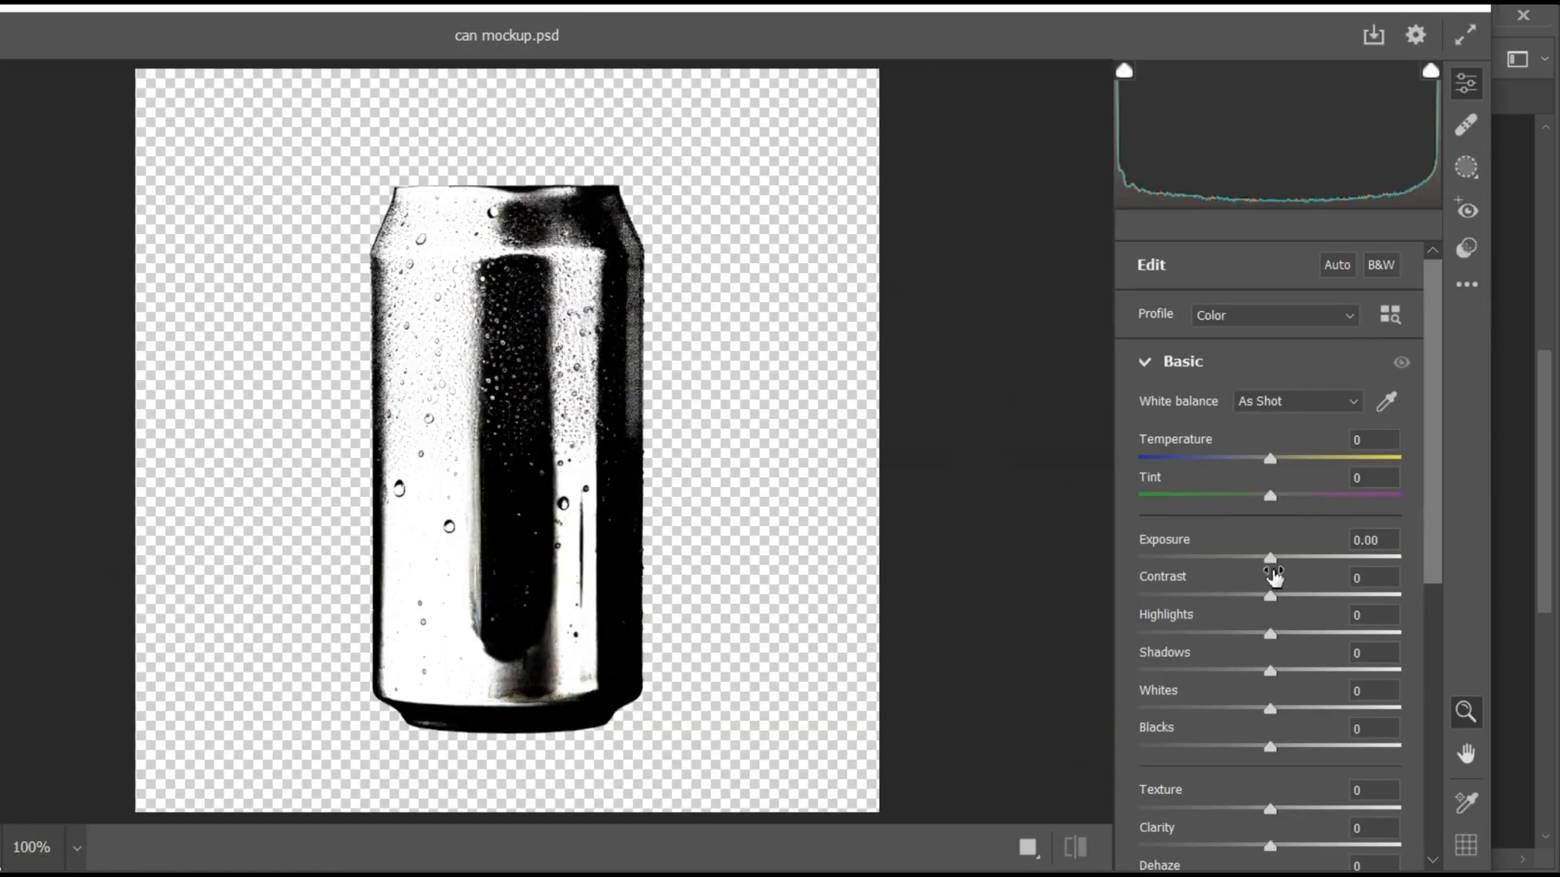
{"action": "left_click_drag", "start_coordinate": [1270, 559], "coordinate": [1197, 559]}
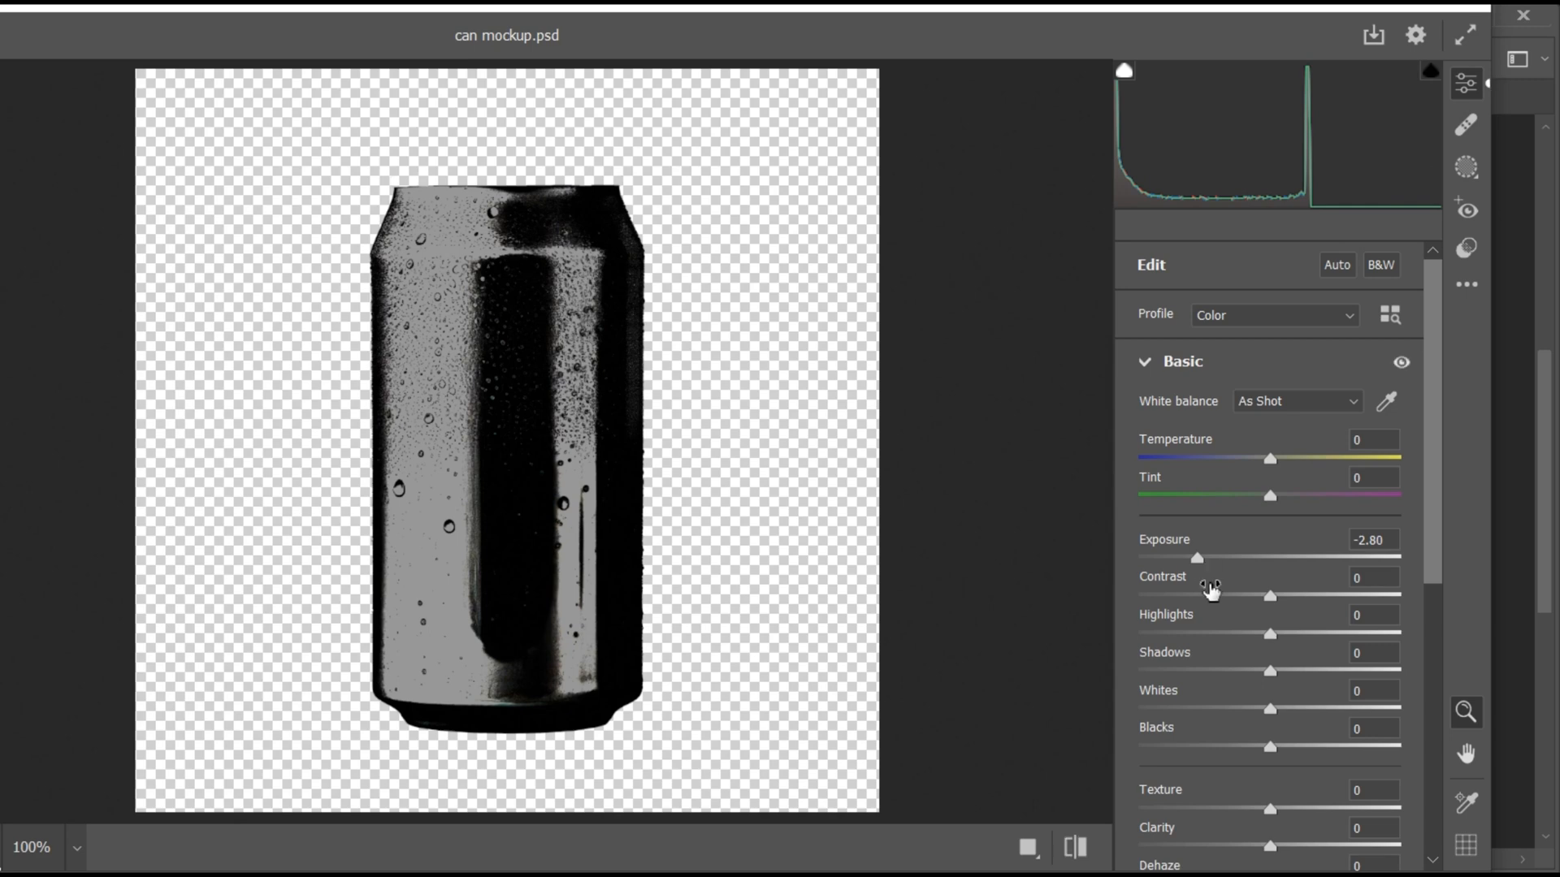
{"action": "left_click_drag", "start_coordinate": [1275, 710], "coordinate": [1341, 712]}
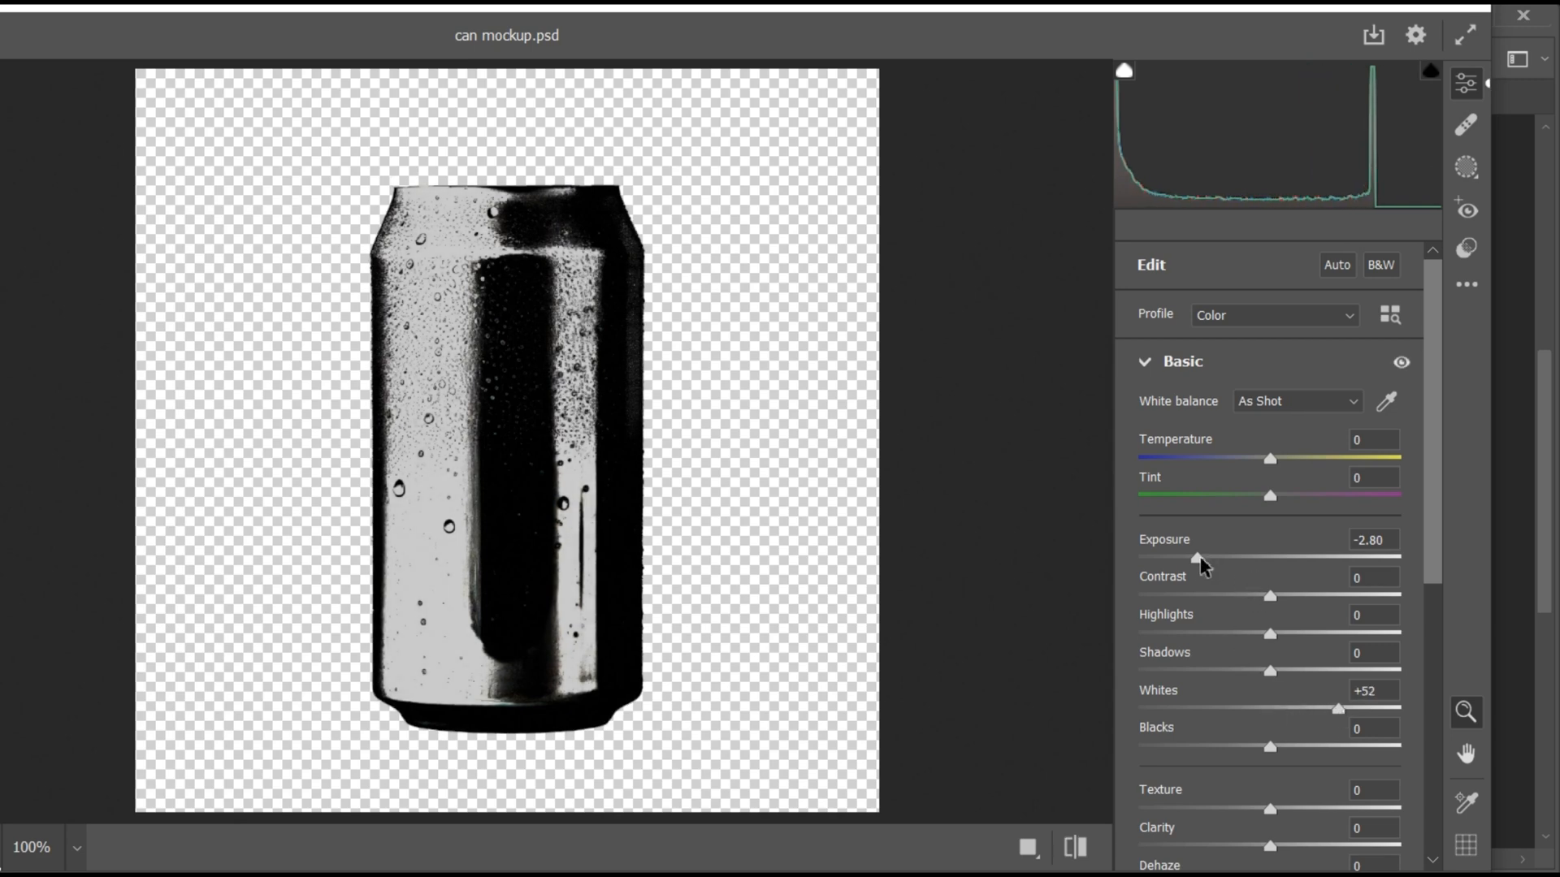
{"action": "mouse_move", "coordinate": [1199, 559]}
{"action": "left_mouse_down"}
{"action": "mouse_move", "coordinate": [1214, 560]}
{"action": "mouse_move", "coordinate": [1181, 558]}
{"action": "left_mouse_up"}
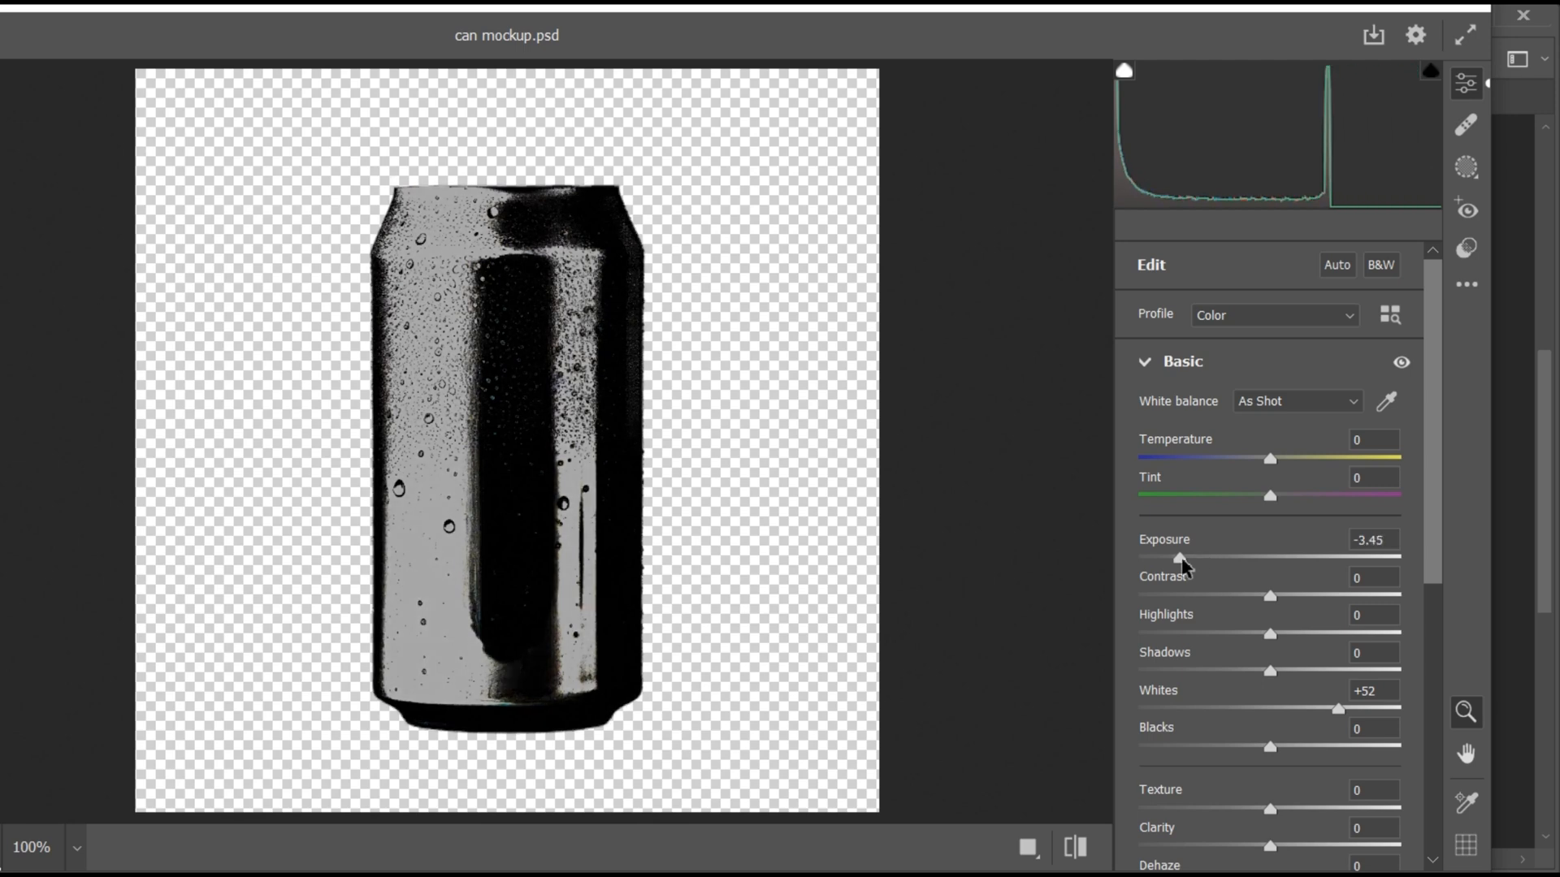
{"action": "key", "text": "Return"}
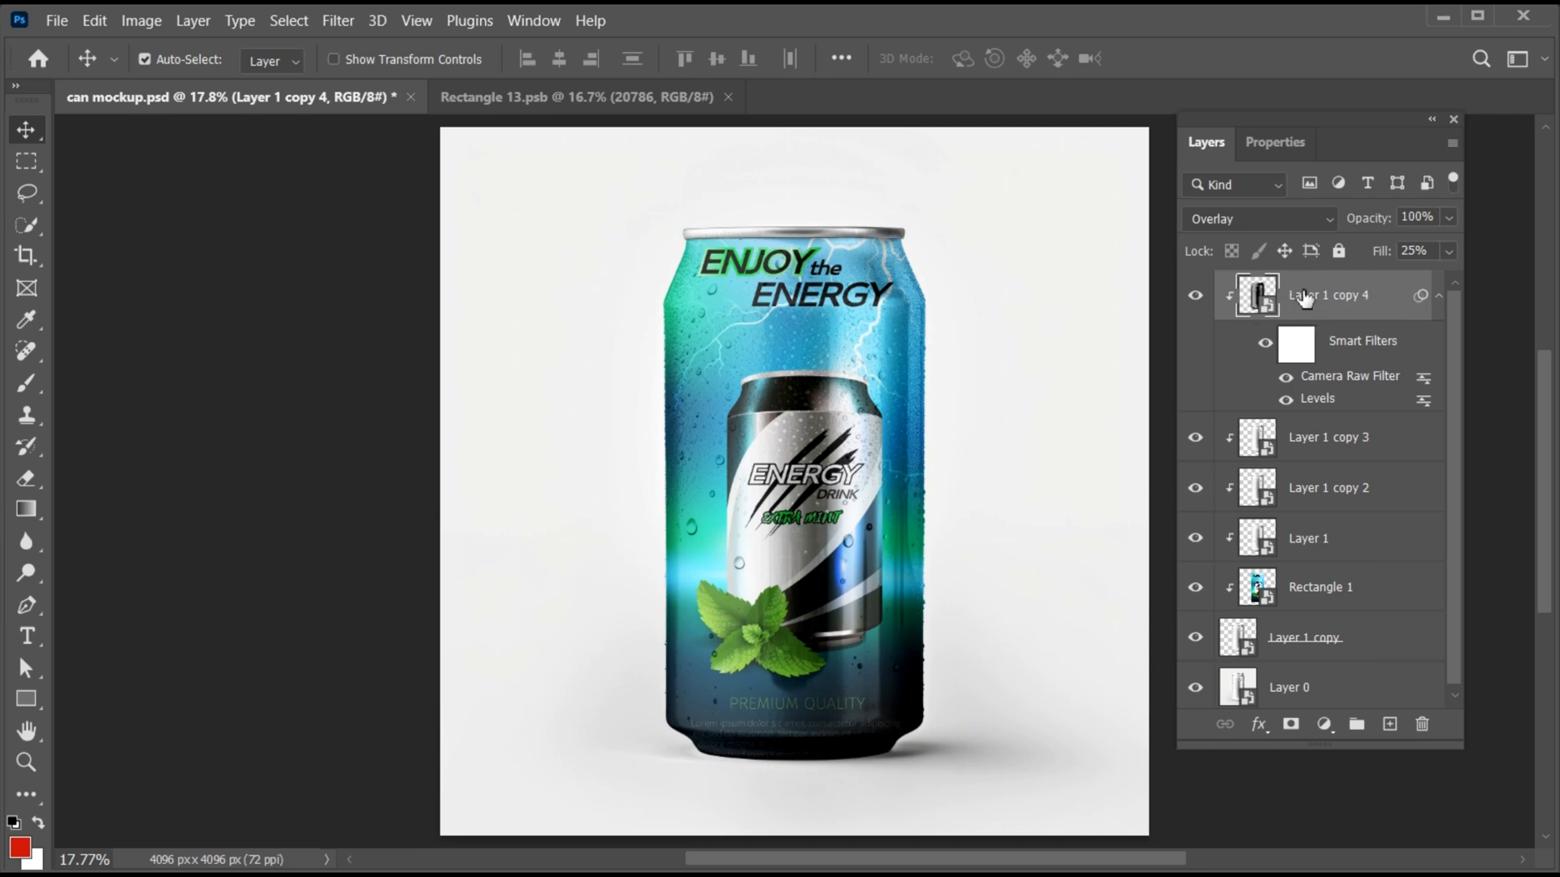
- Add a white layer mask to the Rectangle 1 label layer
{"action": "left_click_drag", "start_coordinate": [1314, 751], "coordinate": [1316, 792]}
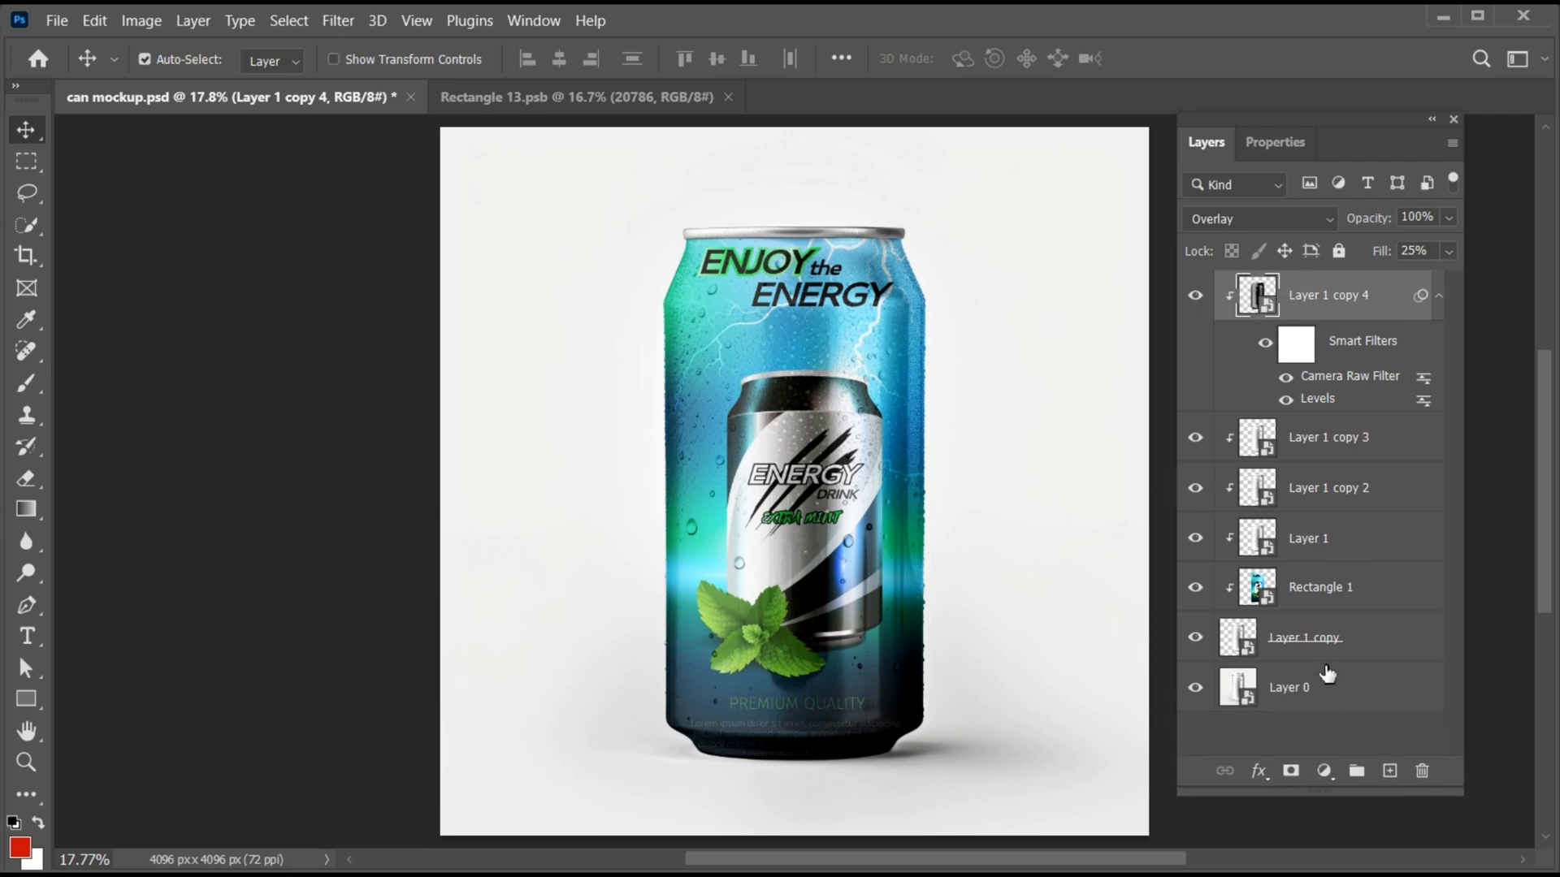
{"action": "left_click", "coordinate": [1327, 591]}
{"action": "left_click", "coordinate": [1290, 769]}
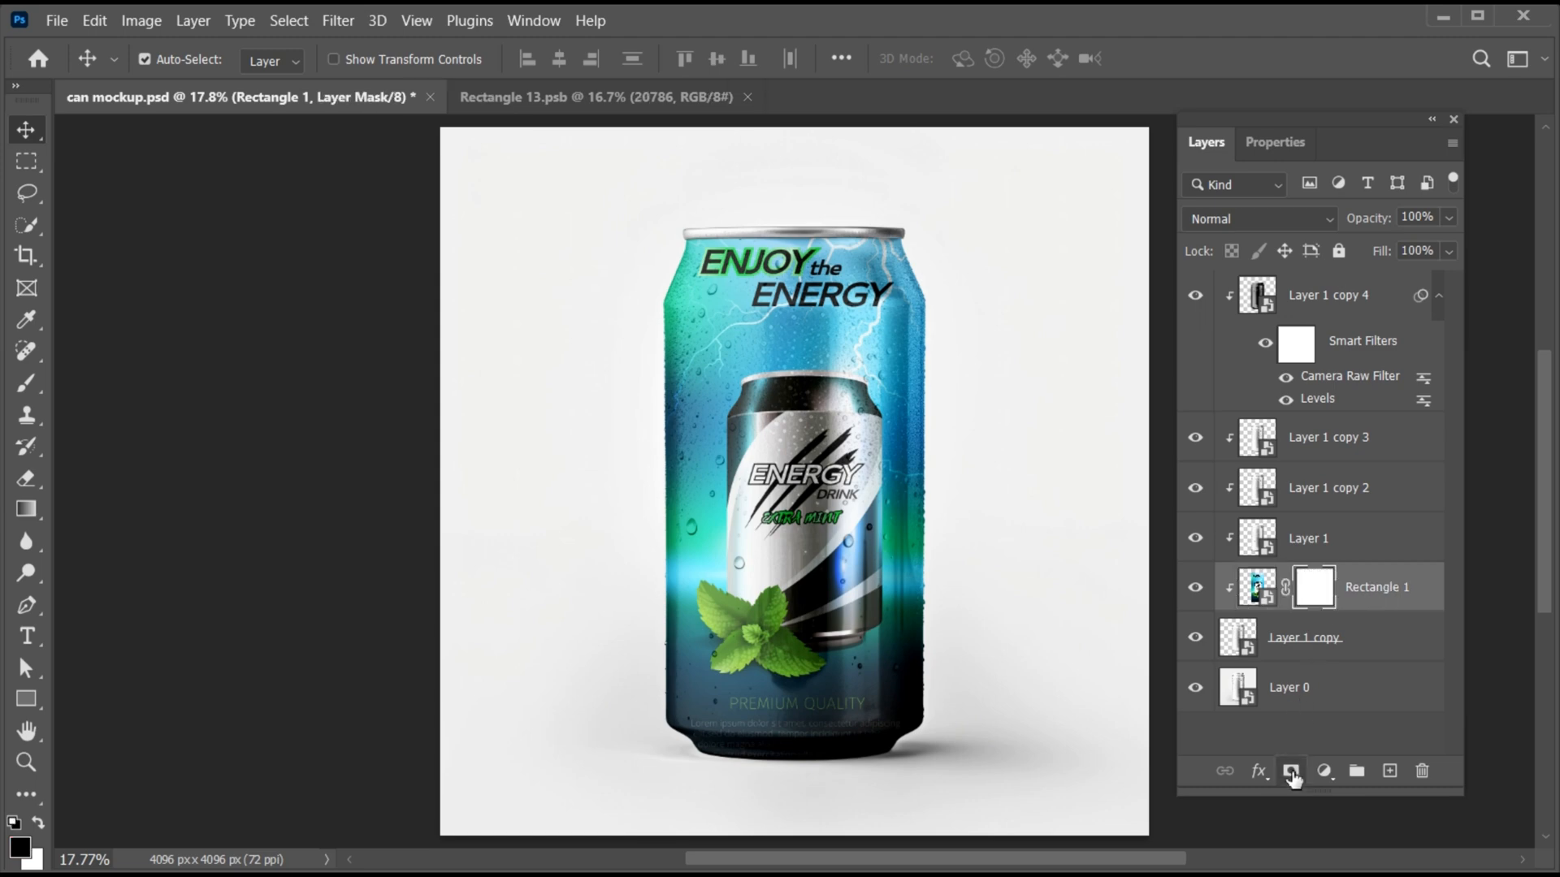
- Paint black on the Rectangle 1 layer mask along the can's bottom rim to hide the label over the metal base
{"action": "left_click", "coordinate": [27, 380]}
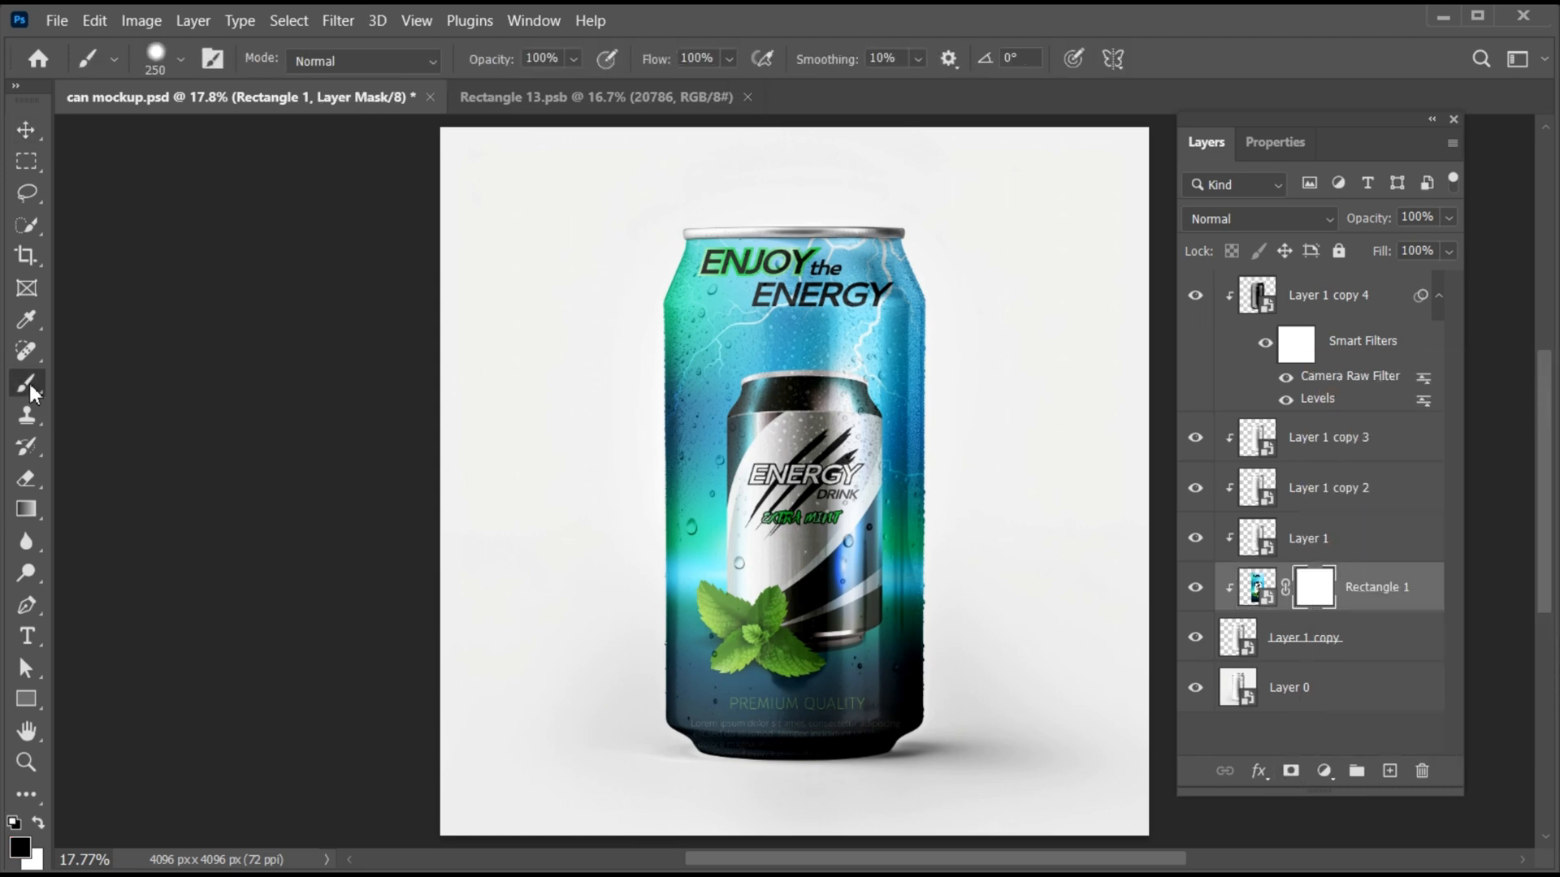
{"action": "left_click", "coordinate": [181, 60]}
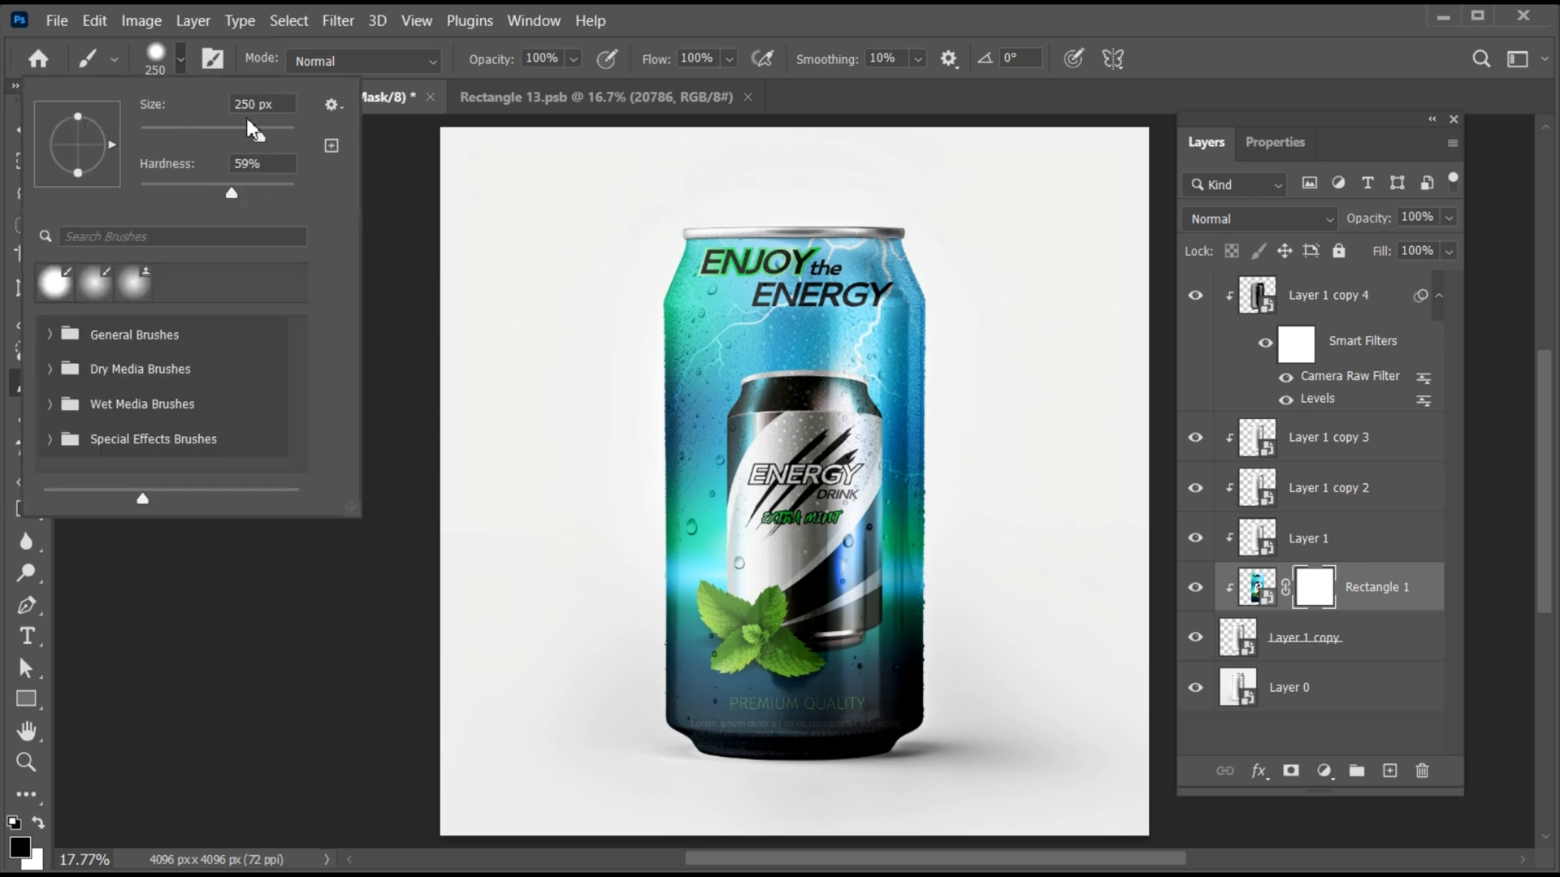
{"action": "left_click", "coordinate": [180, 61]}
{"action": "key", "text": "z"}
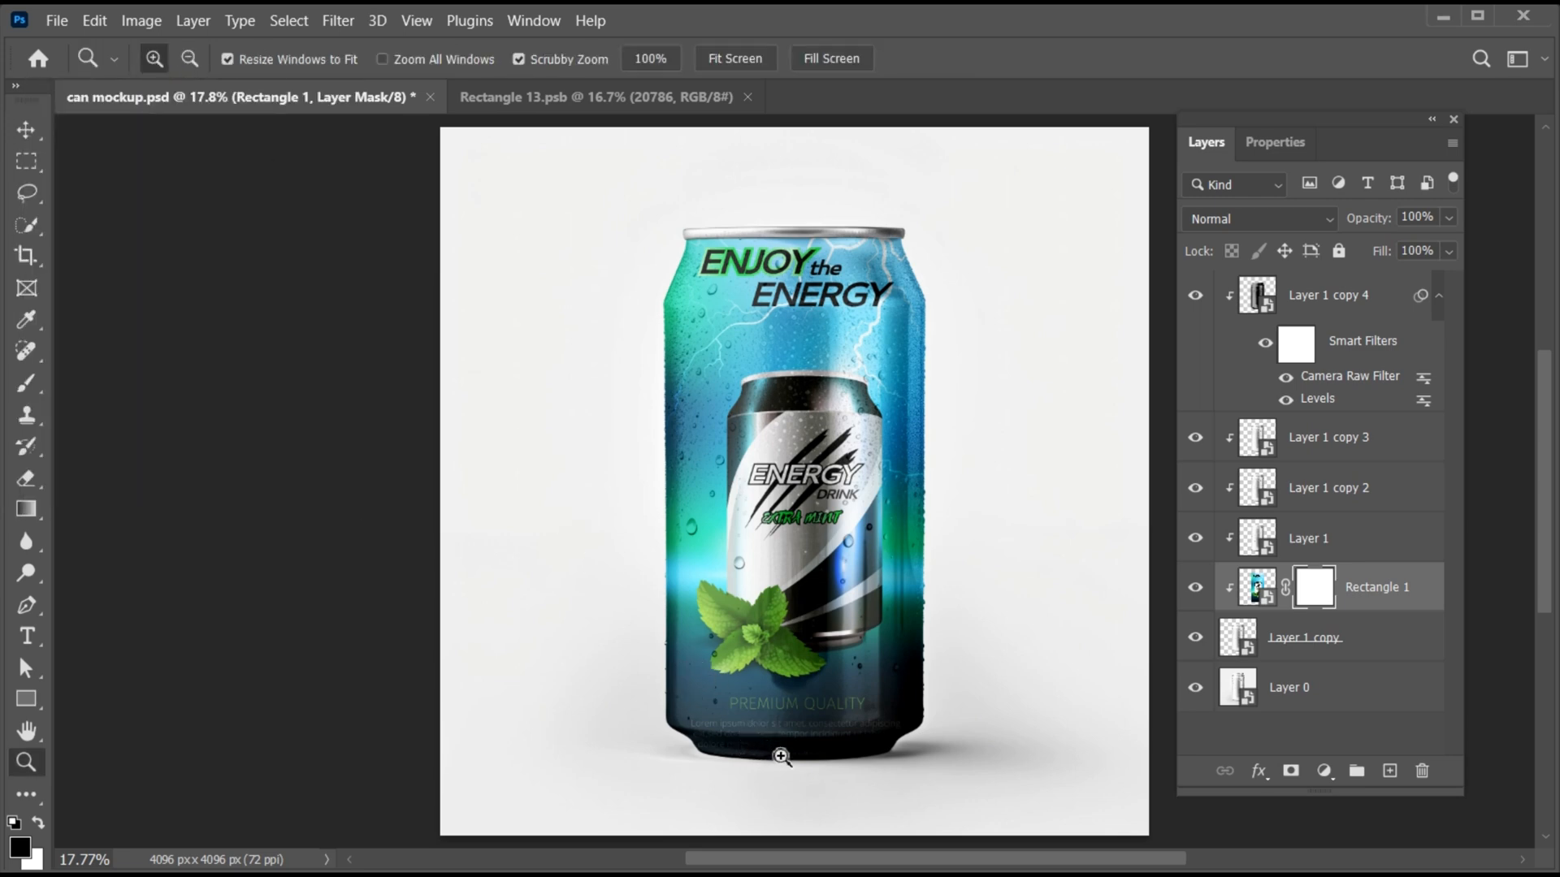
{"action": "left_click_drag", "start_coordinate": [781, 756], "coordinate": [832, 762]}
{"action": "key", "text": "b"}
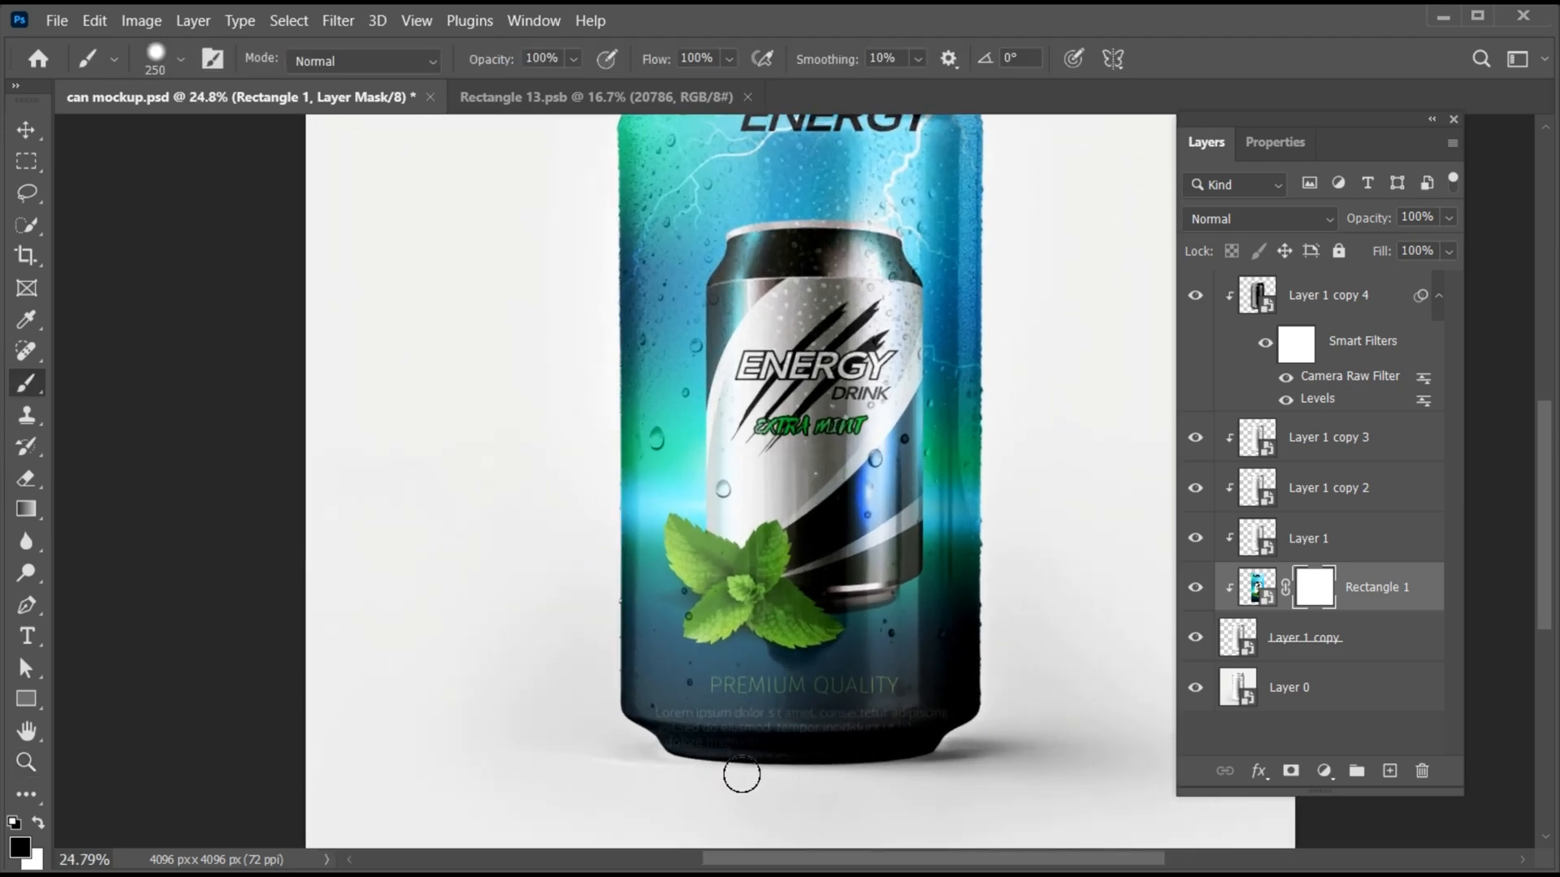
{"action": "mouse_move", "coordinate": [696, 773]}
{"action": "left_mouse_down"}
{"action": "mouse_move", "coordinate": [850, 777]}
{"action": "mouse_move", "coordinate": [653, 755]}
{"action": "mouse_move", "coordinate": [901, 767]}
{"action": "mouse_move", "coordinate": [688, 772]}
{"action": "mouse_move", "coordinate": [658, 757]}
{"action": "mouse_move", "coordinate": [802, 756]}
{"action": "mouse_move", "coordinate": [754, 766]}
{"action": "mouse_move", "coordinate": [654, 748]}
{"action": "mouse_move", "coordinate": [776, 757]}
{"action": "left_mouse_up"}
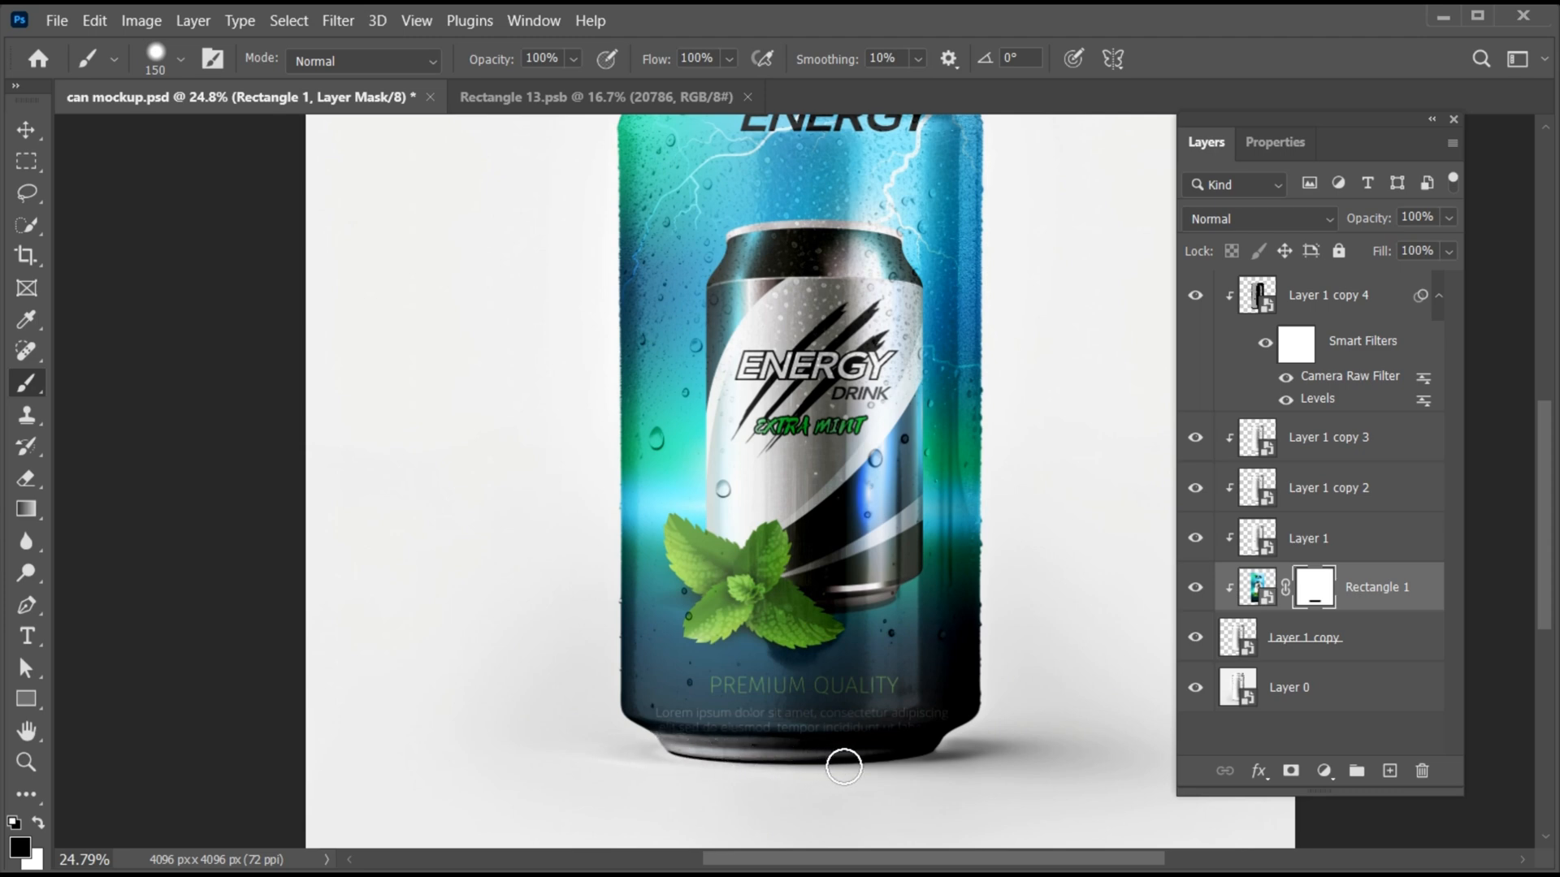
{"action": "key", "text": "v"}
{"action": "key", "text": "ctrl+0"}
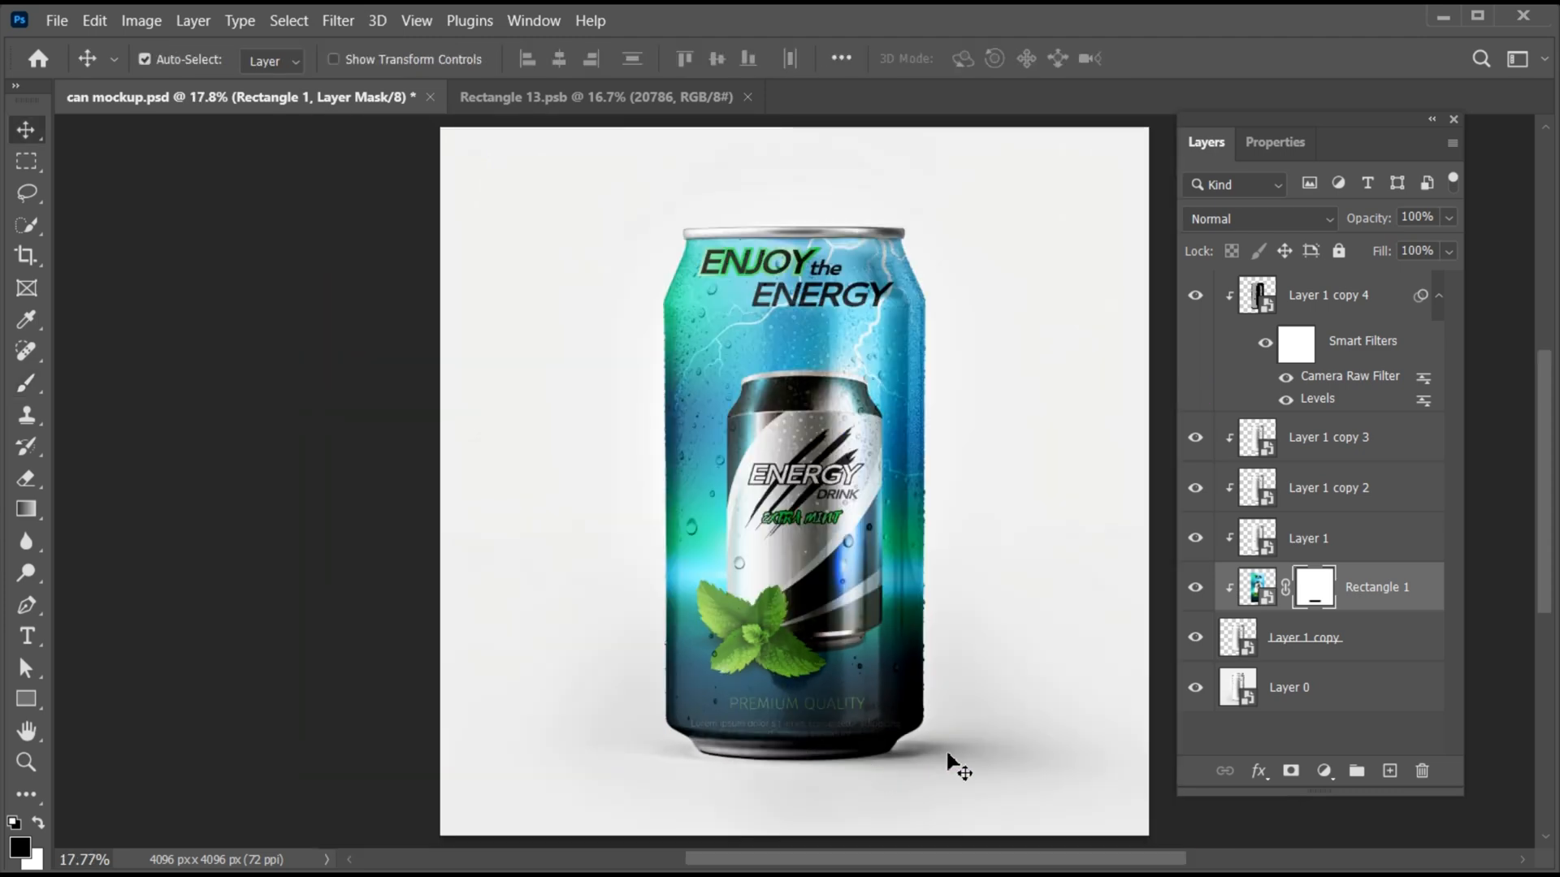
- Select the whole can on Layer 0 with the Quick Selection tool, using a 250 px brush in add mode
{"action": "left_click", "coordinate": [1288, 691]}
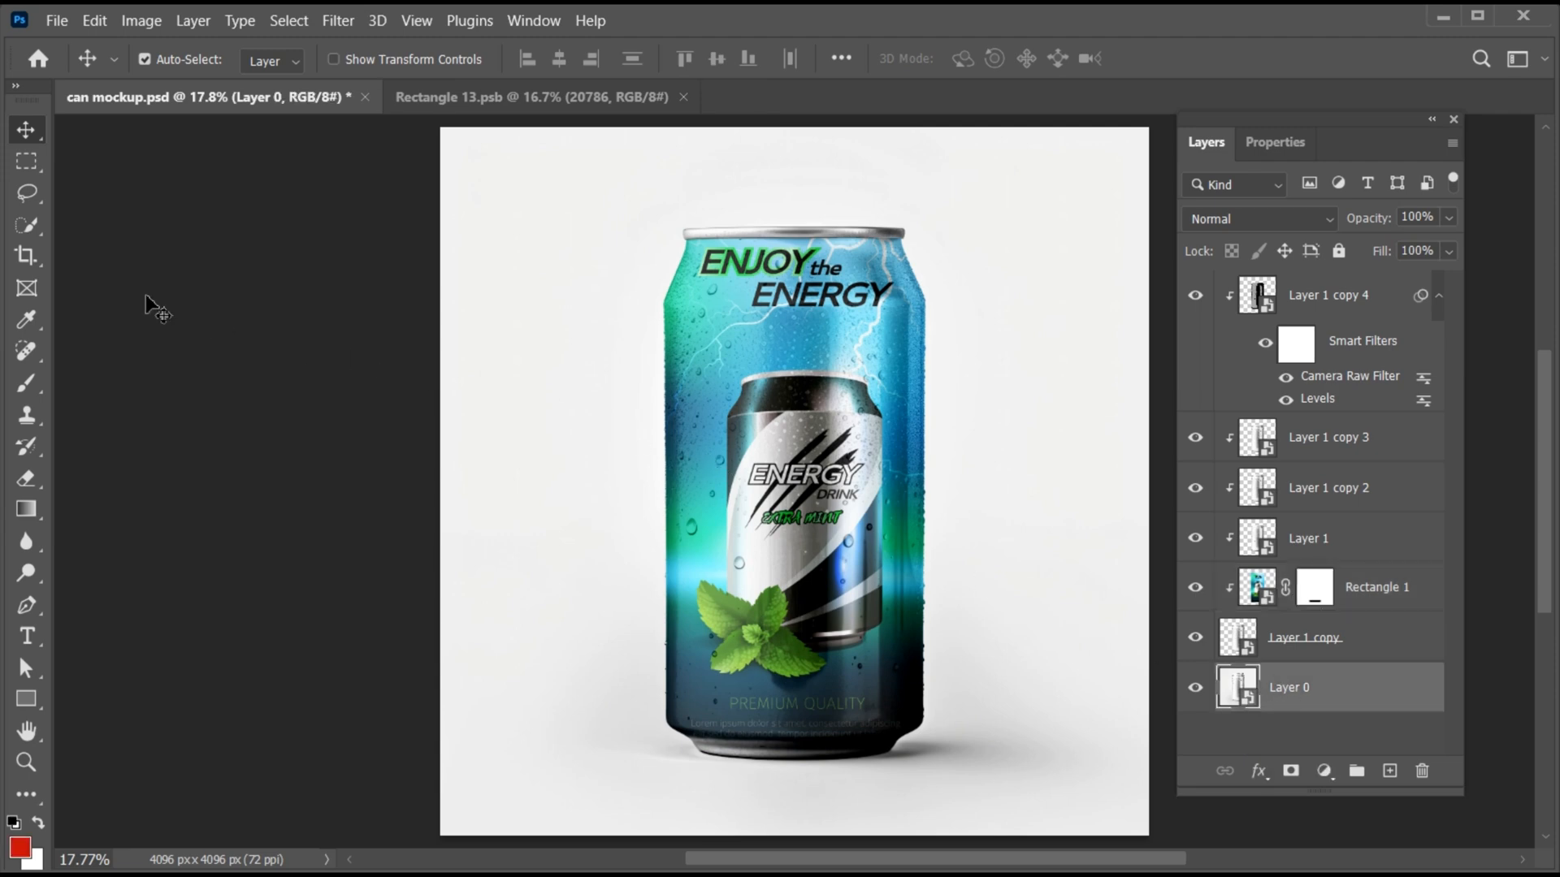
{"action": "left_click", "coordinate": [27, 225]}
{"action": "left_click", "coordinate": [151, 247]}
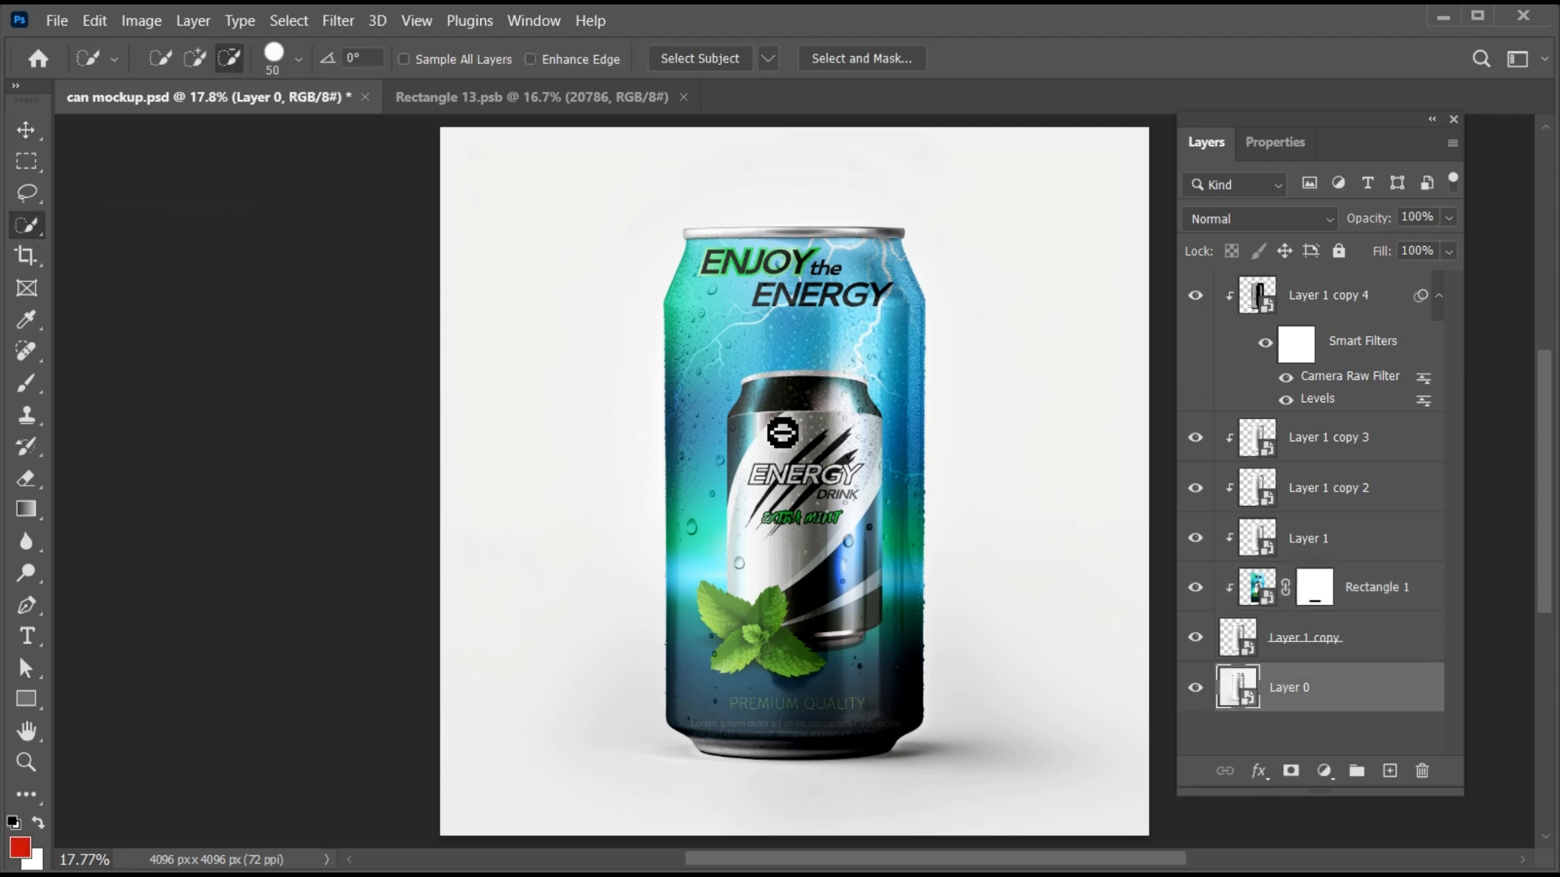
{"action": "key", "text": "bracketright"}
{"action": "key", "text": "bracketright"}
{"action": "key", "text": "bracketright"}
{"action": "key", "text": "bracketright"}
{"action": "key", "text": "bracketright"}
{"action": "key", "text": "bracketright"}
{"action": "key", "text": "bracketright"}
{"action": "key", "text": "bracketright"}
{"action": "key", "text": "bracketright"}
{"action": "key", "text": "bracketright"}
{"action": "left_click", "coordinate": [195, 58]}
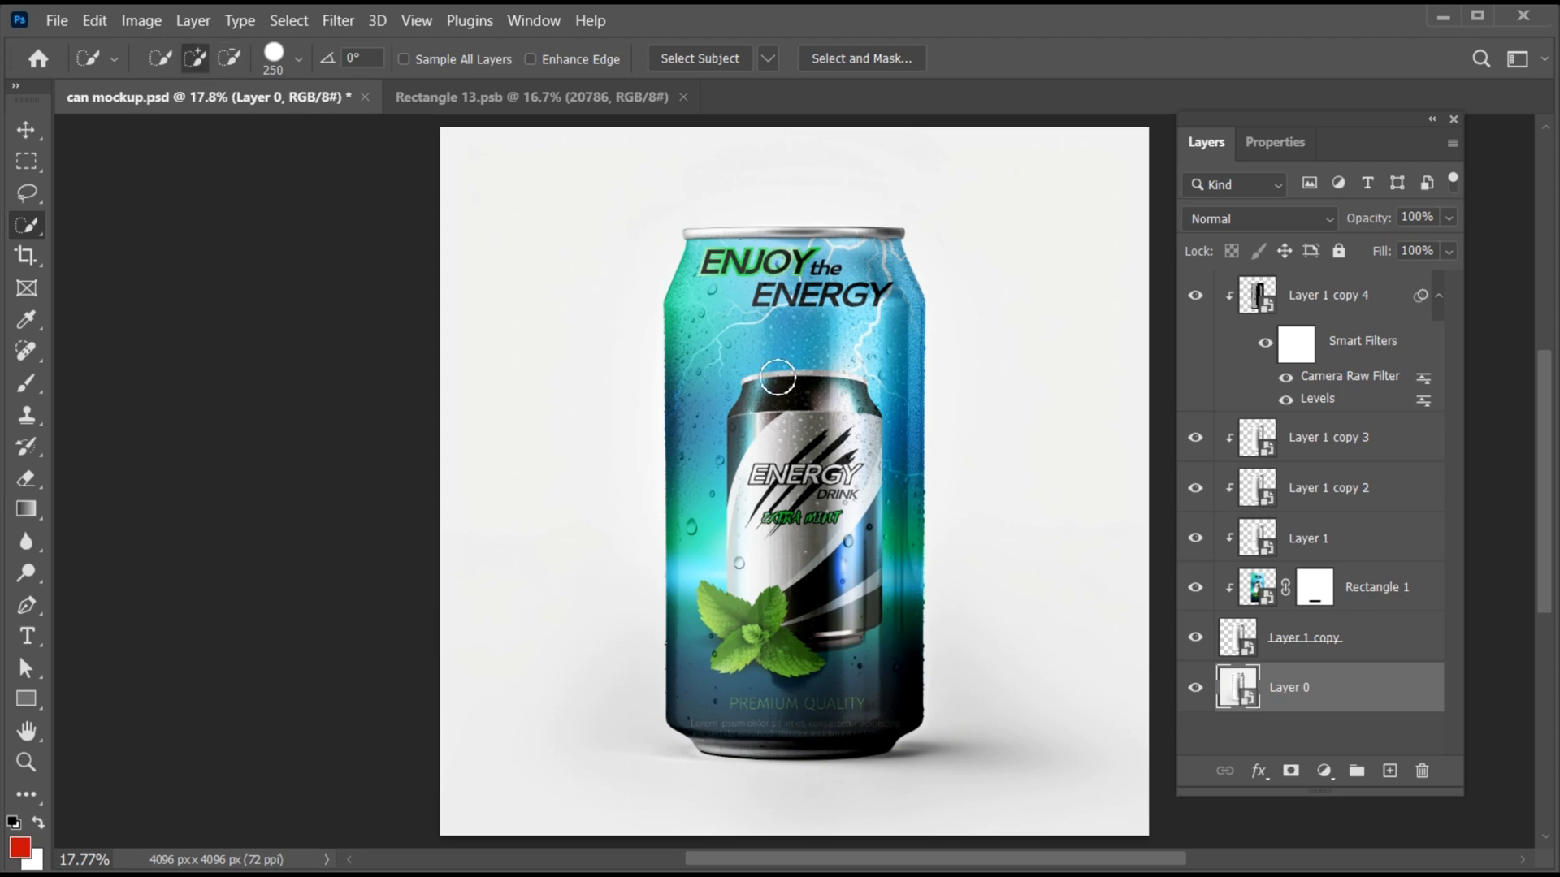
{"action": "mouse_move", "coordinate": [777, 382]}
{"action": "left_mouse_down"}
{"action": "mouse_move", "coordinate": [736, 499]}
{"action": "mouse_move", "coordinate": [745, 557]}
{"action": "mouse_move", "coordinate": [829, 436]}
{"action": "mouse_move", "coordinate": [804, 589]}
{"action": "mouse_move", "coordinate": [697, 257]}
{"action": "mouse_move", "coordinate": [780, 262]}
{"action": "mouse_move", "coordinate": [744, 242]}
{"action": "left_mouse_up"}
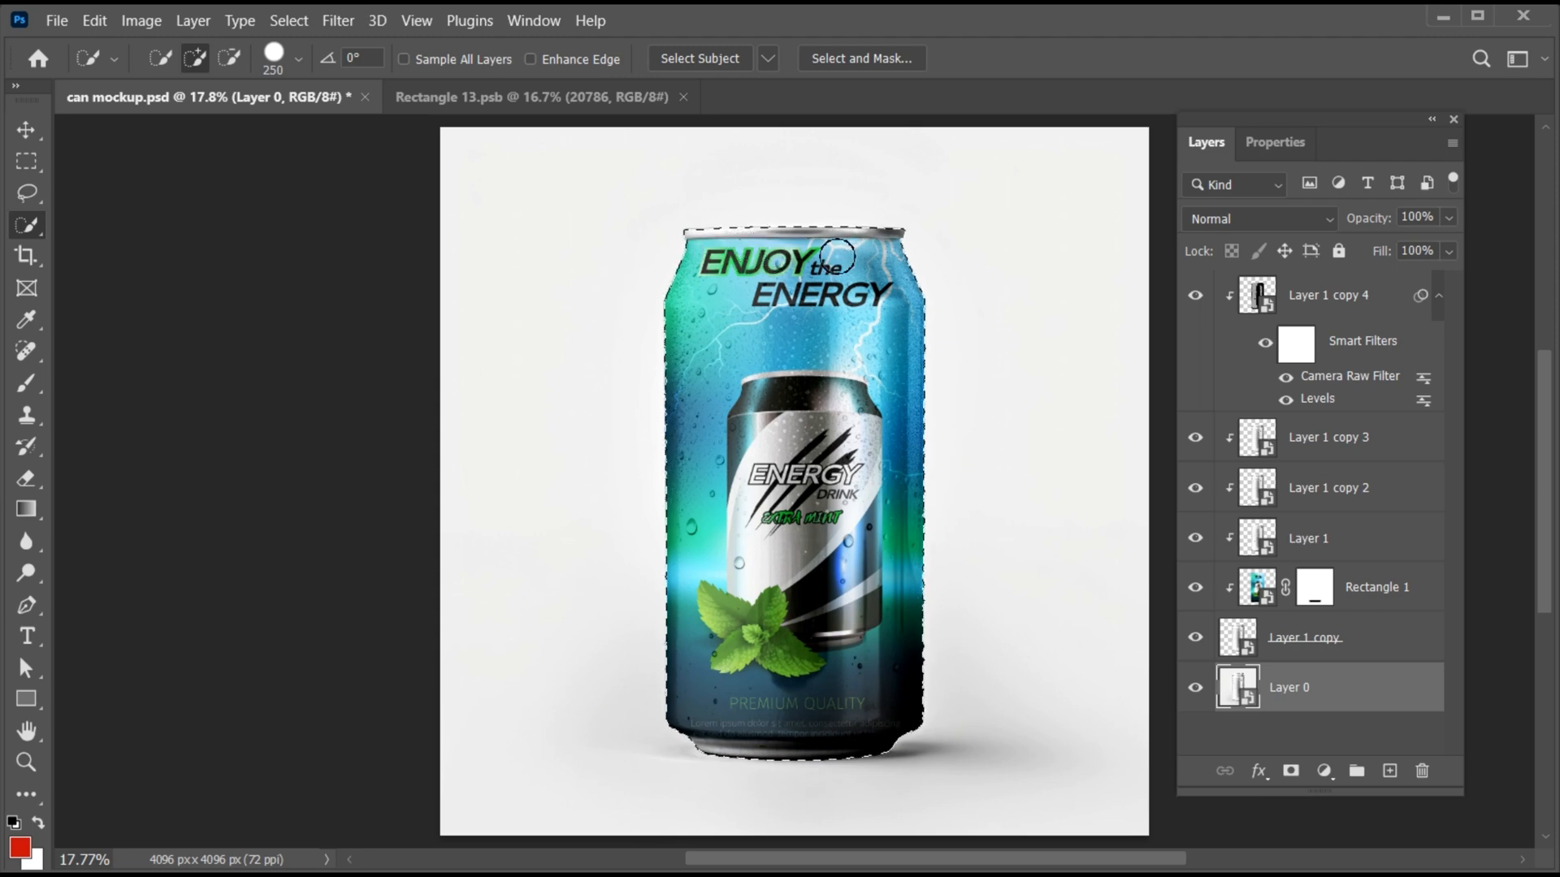
{"action": "key", "text": "v"}
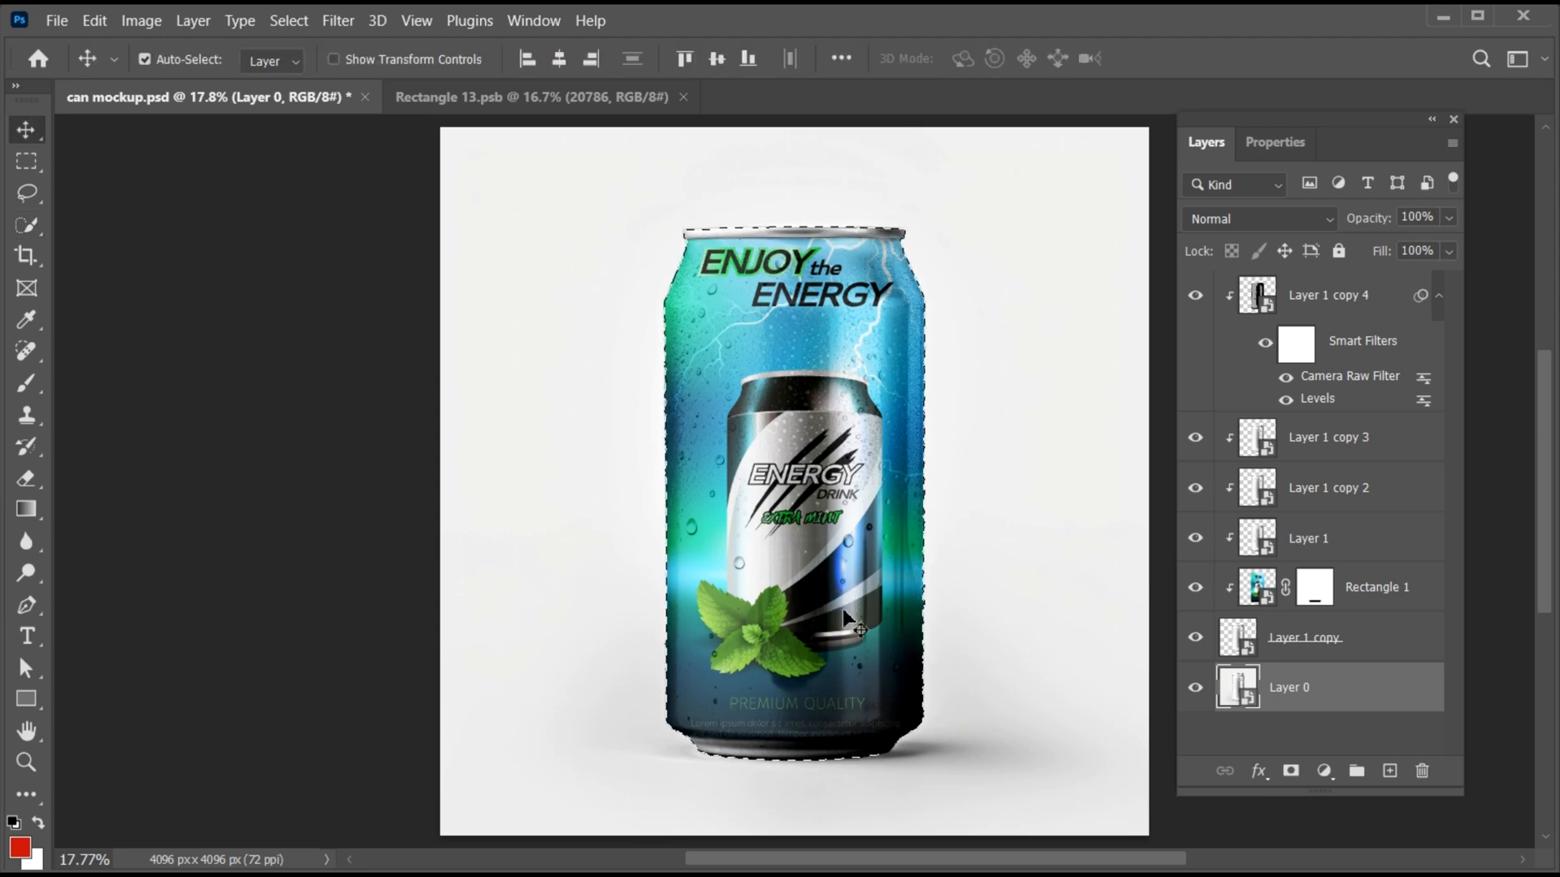
- Add a Gradient Fill layer above Layer 0 and set its starting color stop to light cyan sampled from the can
{"action": "left_click", "coordinate": [1324, 771]}
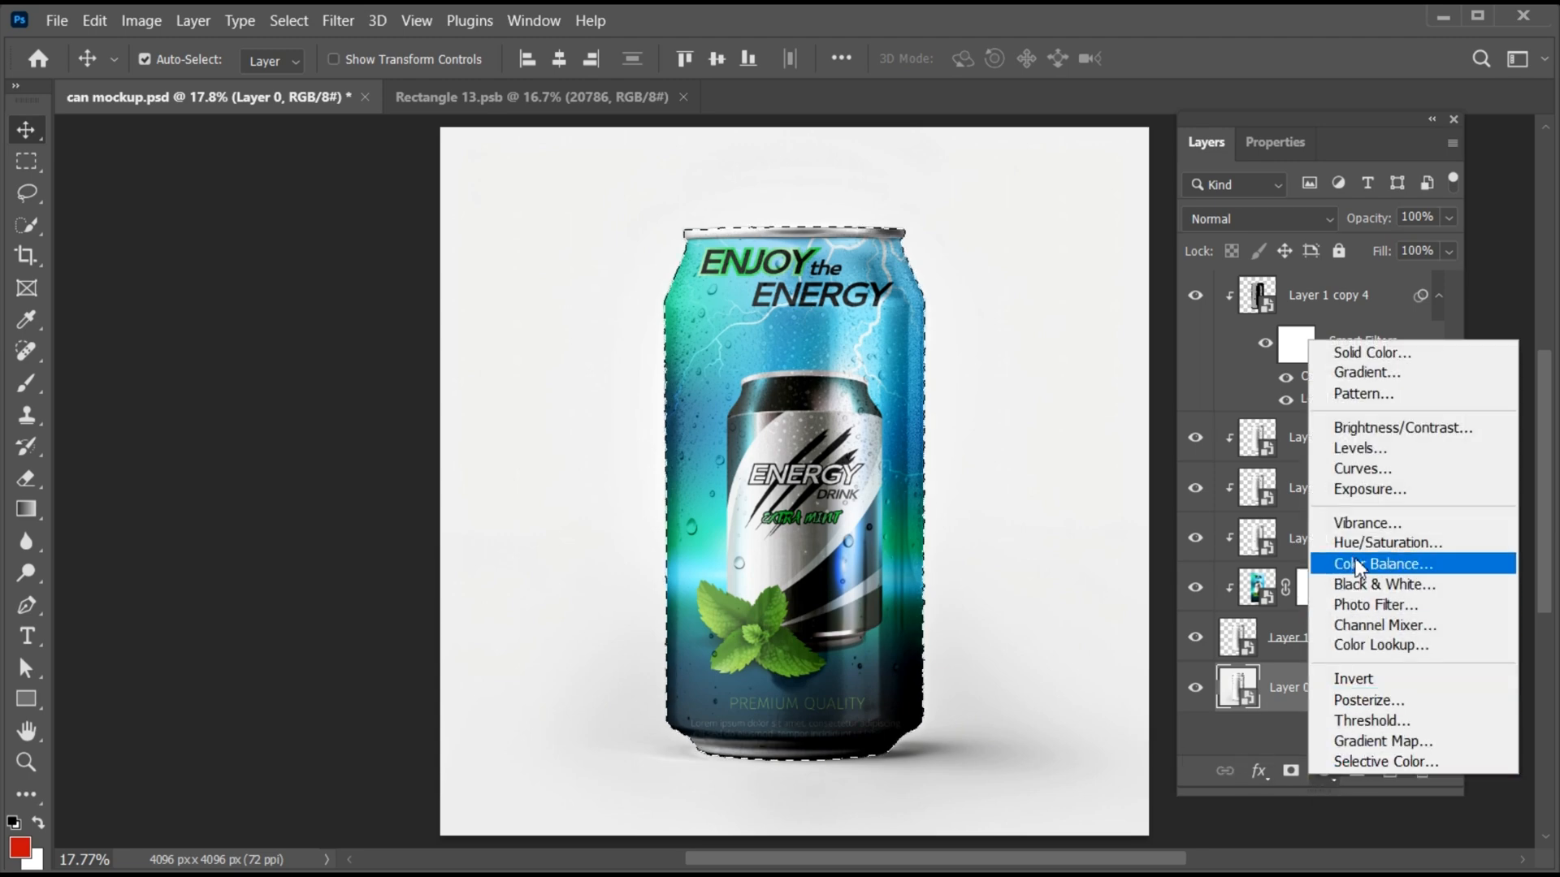
{"action": "left_click", "coordinate": [1362, 374]}
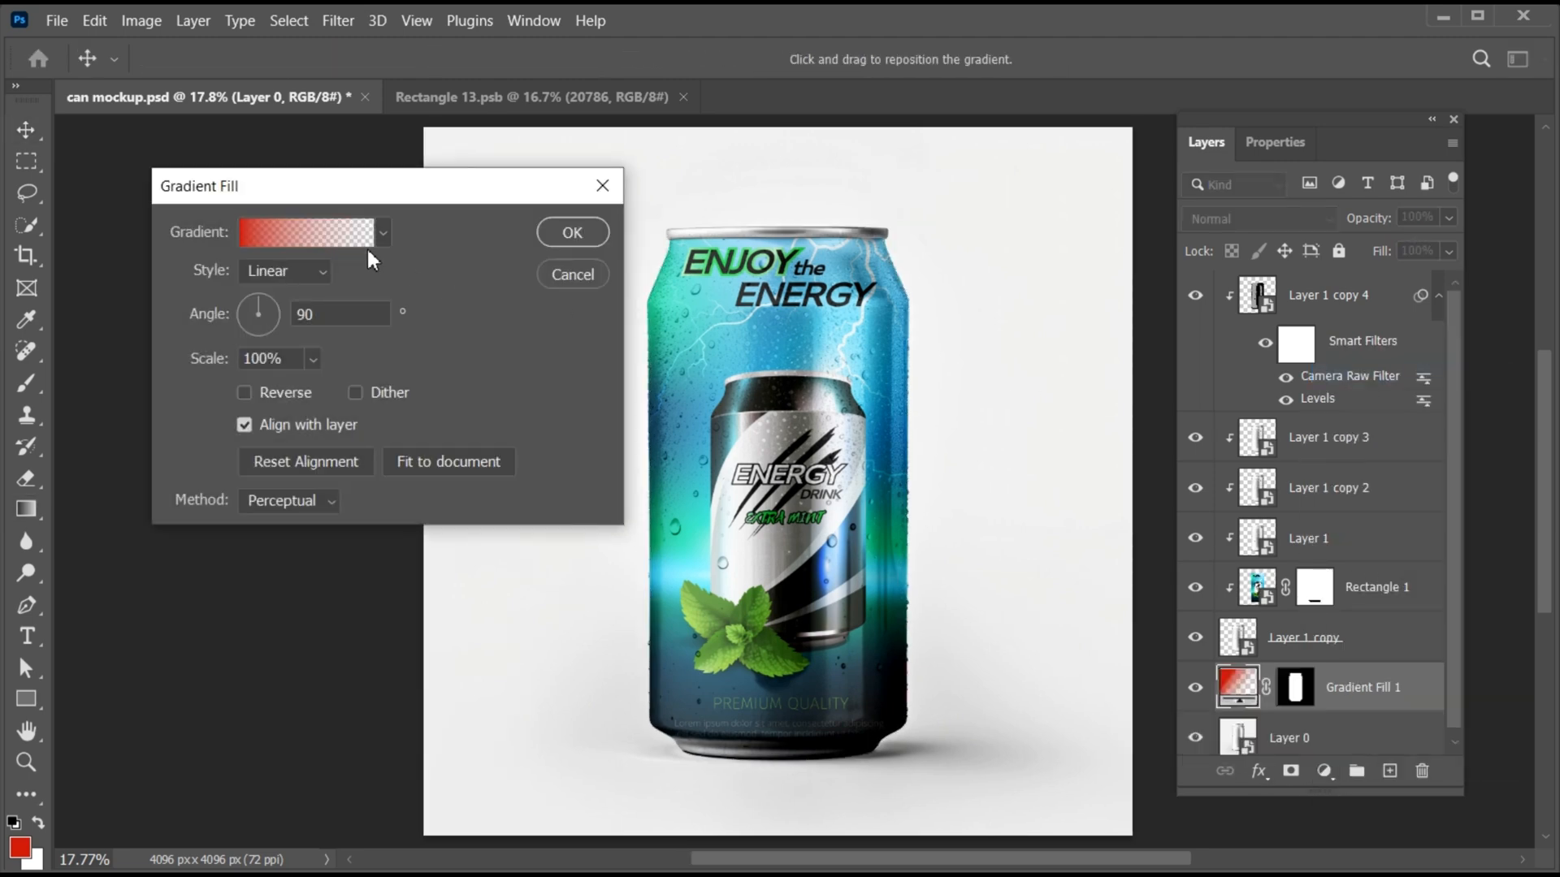
{"action": "left_click", "coordinate": [299, 230]}
{"action": "left_click", "coordinate": [936, 524]}
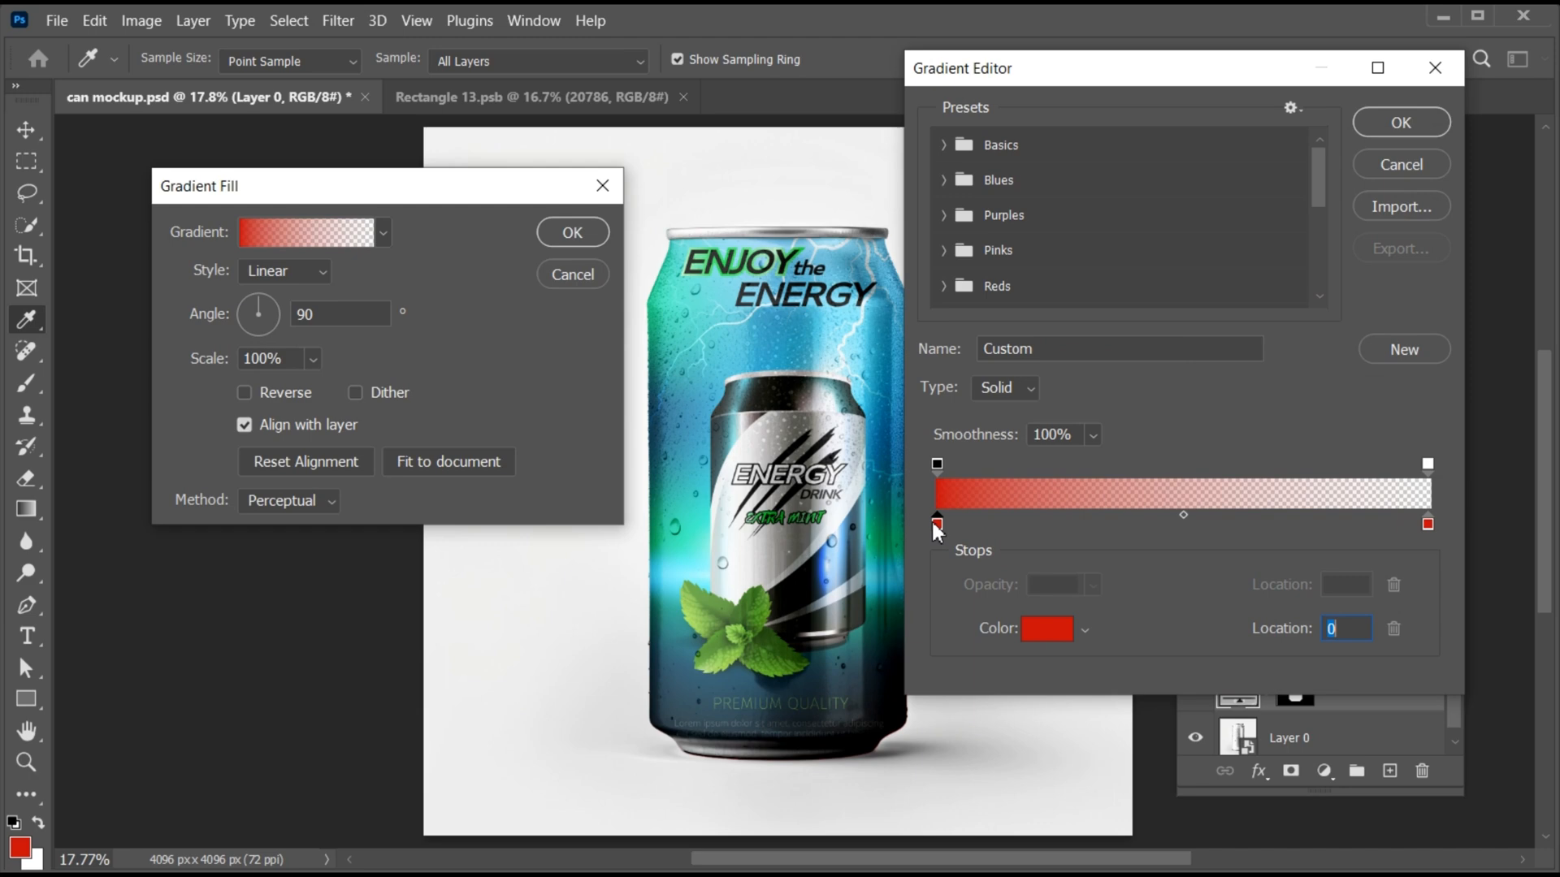
{"action": "left_click", "coordinate": [692, 559]}
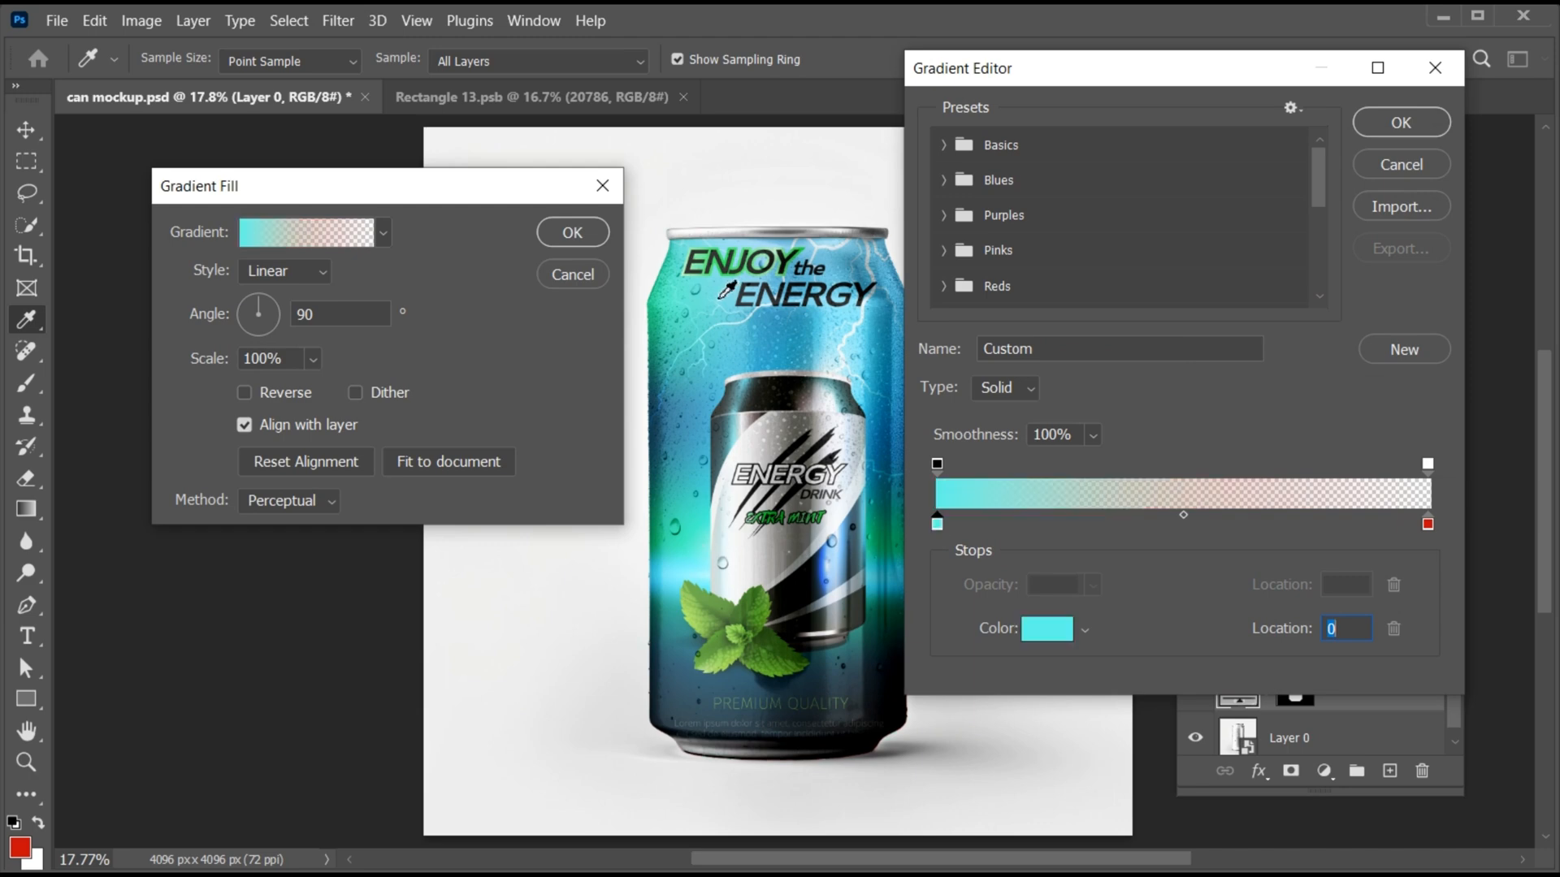
- Set the gradient's end stop to a blue sampled from the can and raise that end's opacity to 100%
{"action": "left_click", "coordinate": [1428, 524]}
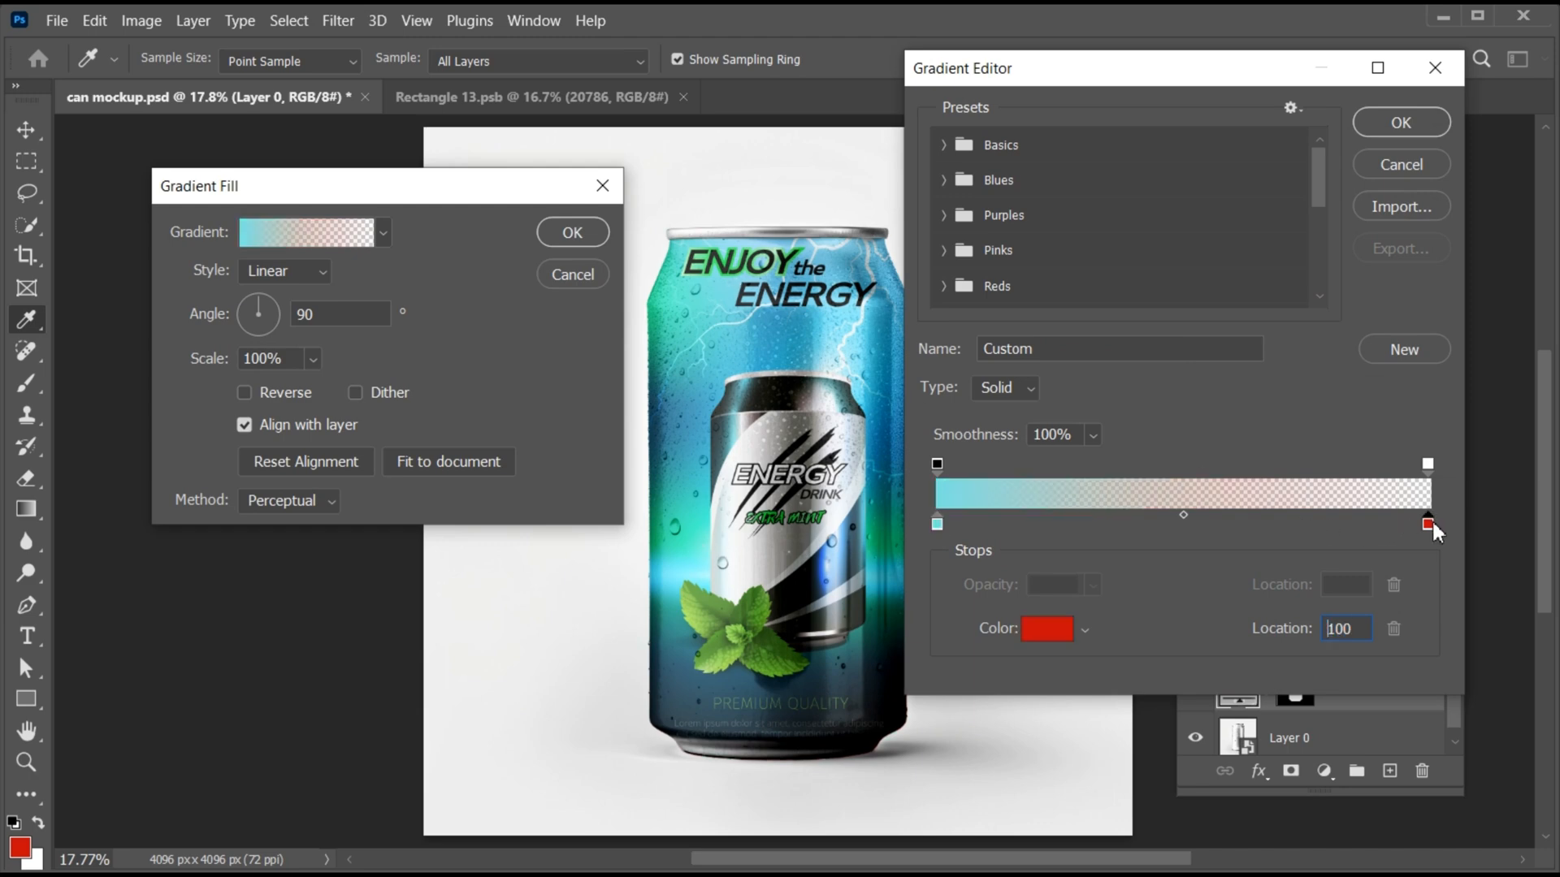
{"action": "double_click", "coordinate": [1428, 522]}
{"action": "left_click", "coordinate": [1373, 196]}
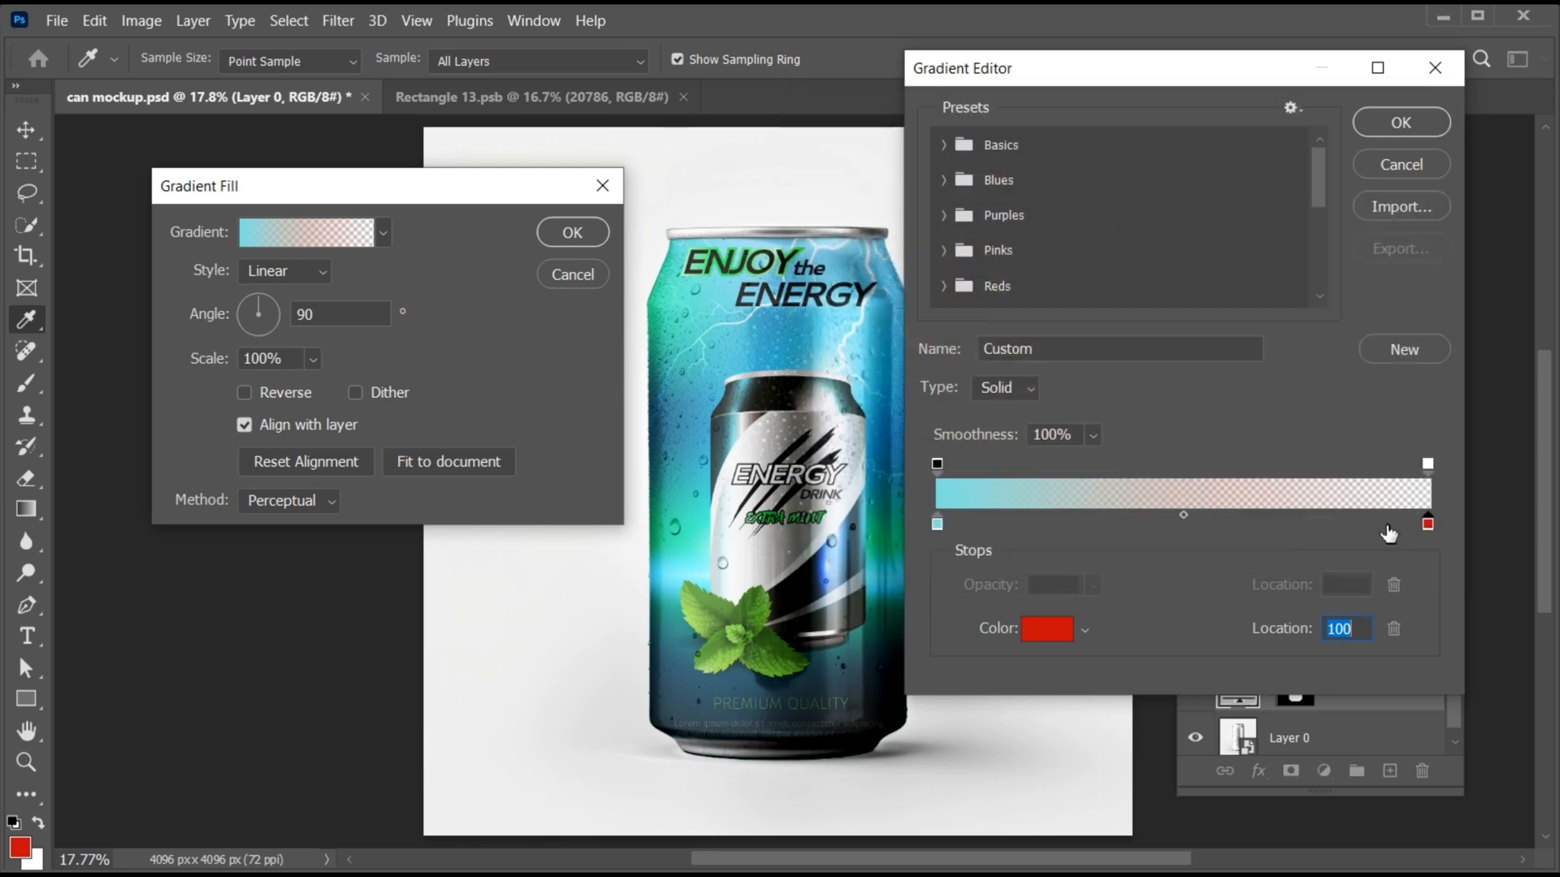
{"action": "left_click", "coordinate": [682, 432]}
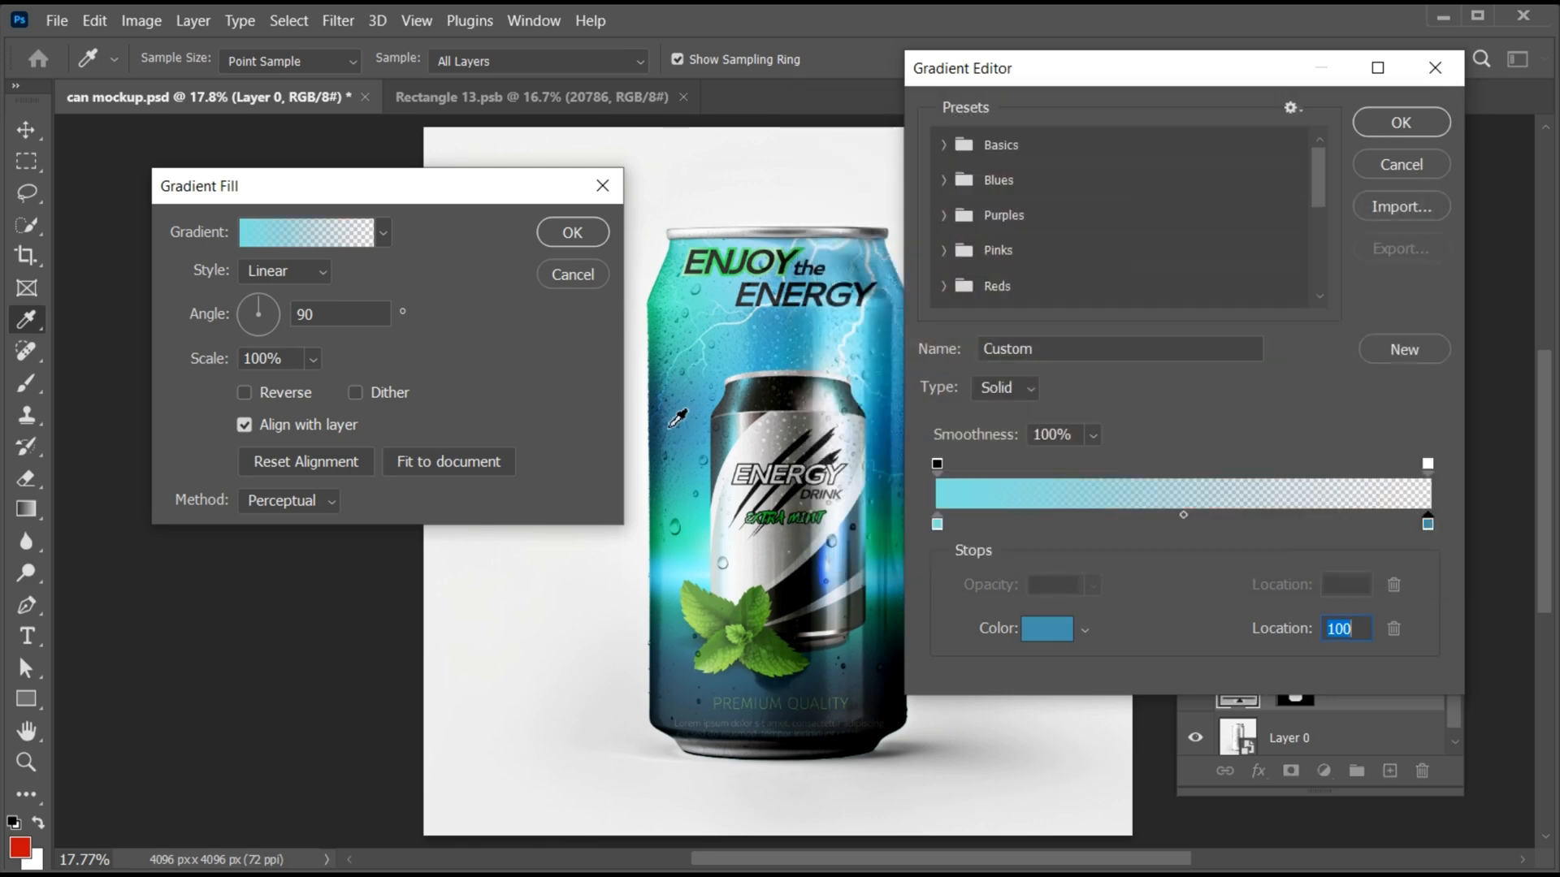
{"action": "left_click", "coordinate": [1427, 465]}
{"action": "left_click", "coordinate": [1092, 585]}
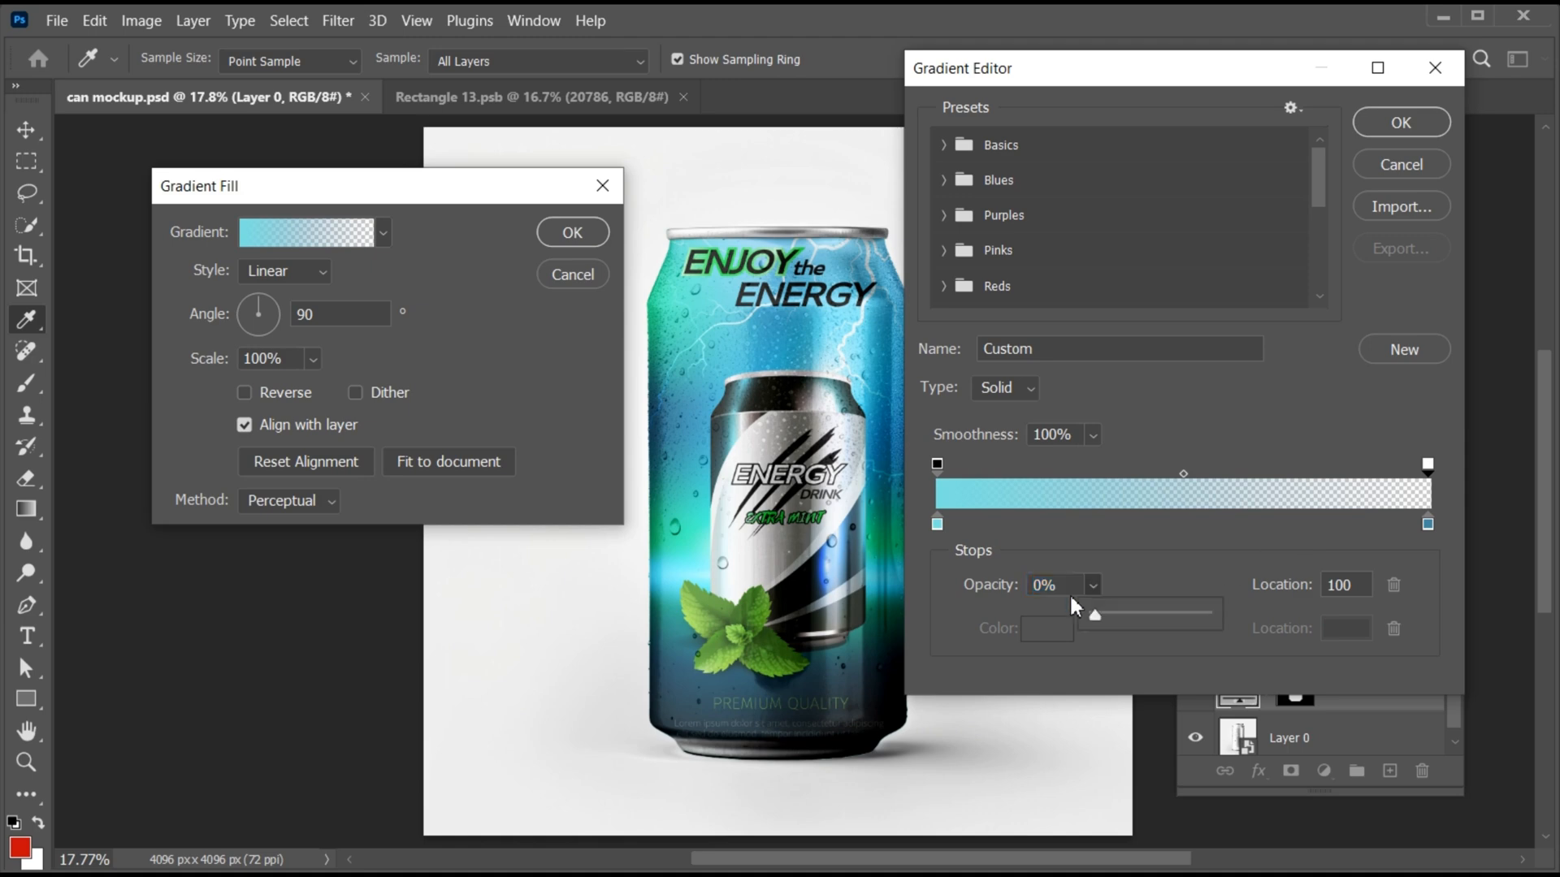
{"action": "left_click_drag", "start_coordinate": [1091, 615], "coordinate": [1207, 615]}
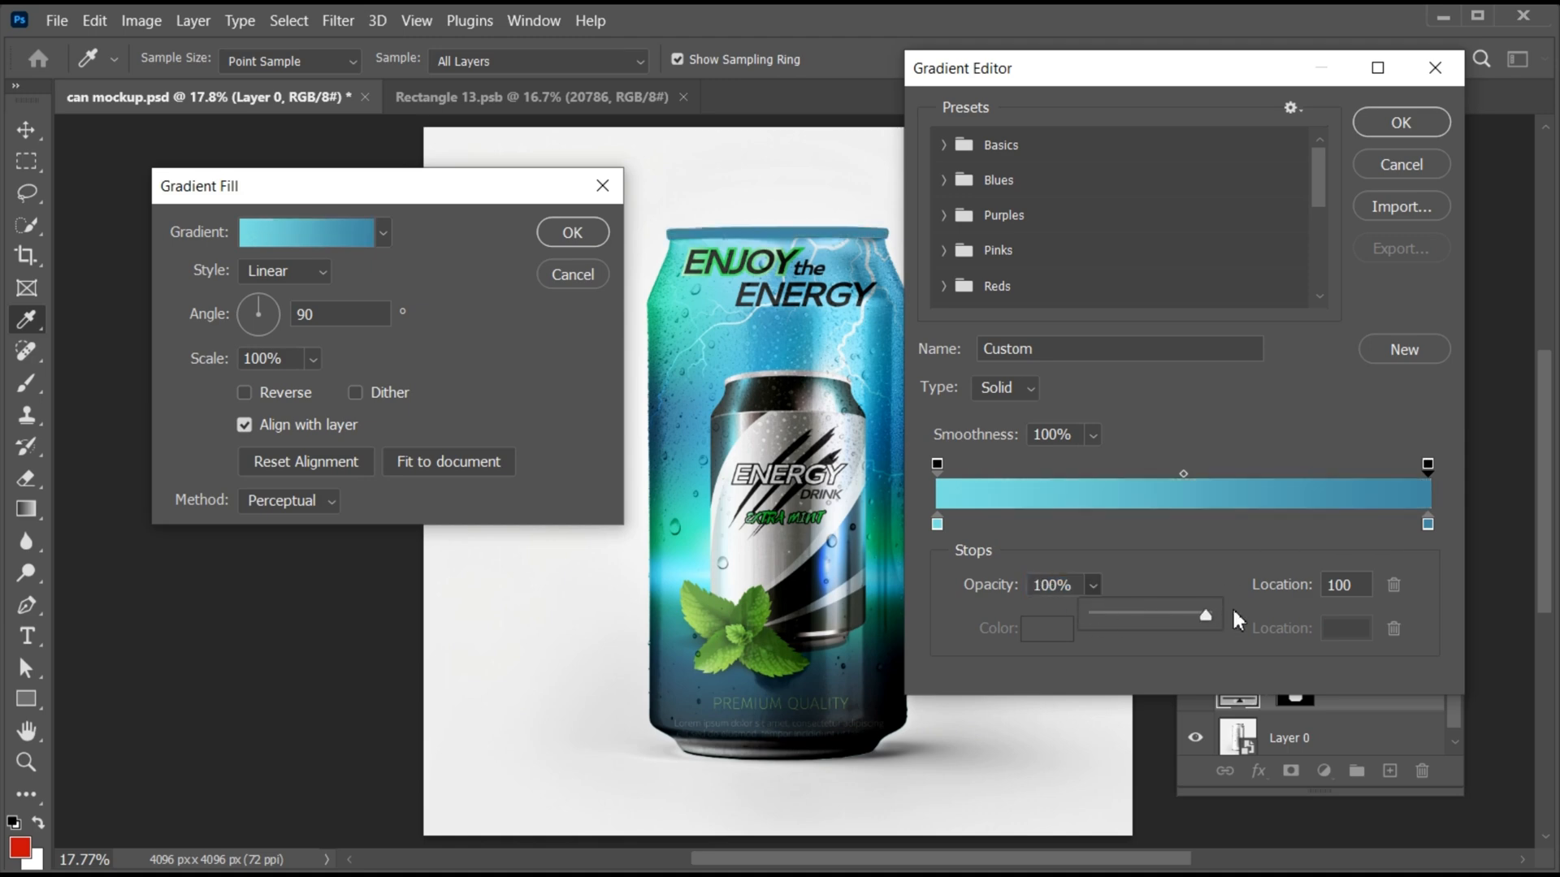
{"action": "left_click", "coordinate": [1411, 120]}
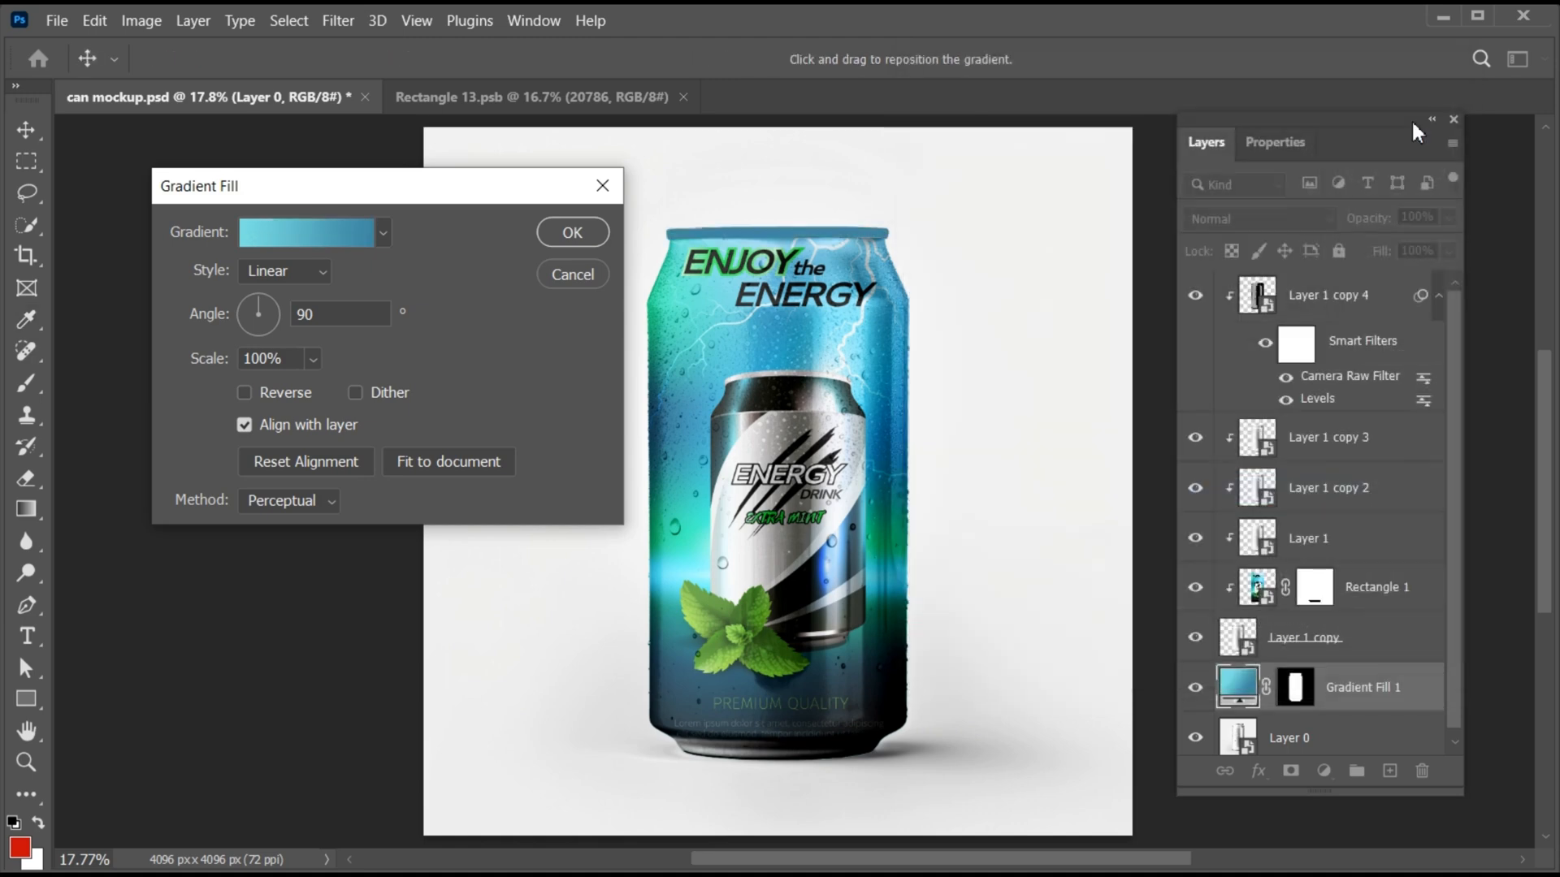
- Make the gradient fill Radial with a 145.14° angle and 87% scale, and invert its layer mask to cover the background
{"action": "left_click", "coordinate": [326, 271]}
{"action": "left_click", "coordinate": [305, 314]}
{"action": "left_click_drag", "start_coordinate": [254, 301], "coordinate": [239, 299]}
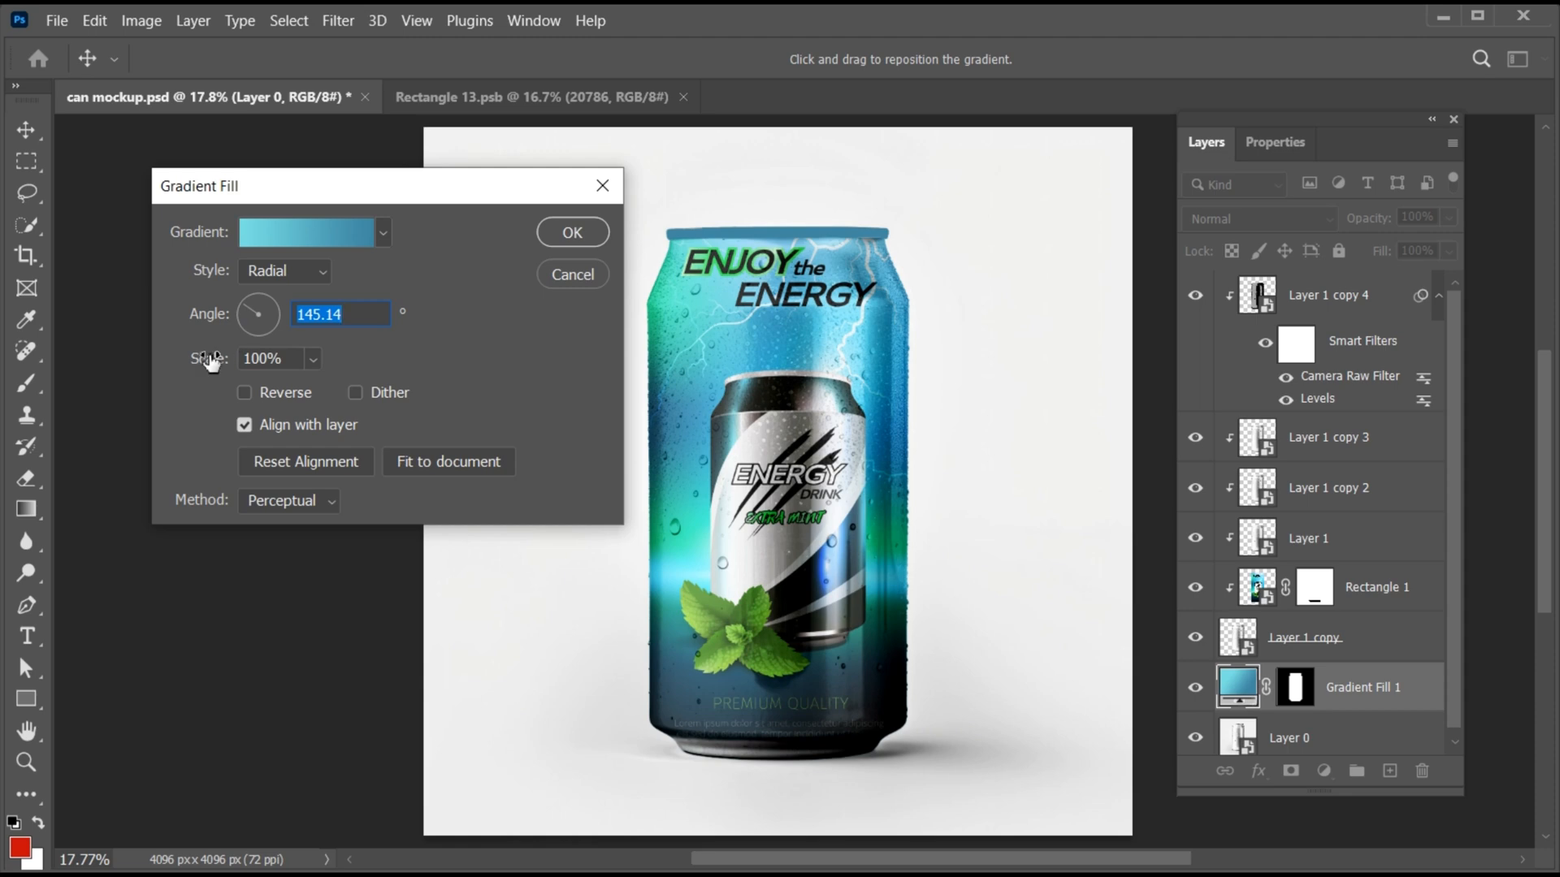
{"action": "left_click_drag", "start_coordinate": [211, 363], "coordinate": [193, 361]}
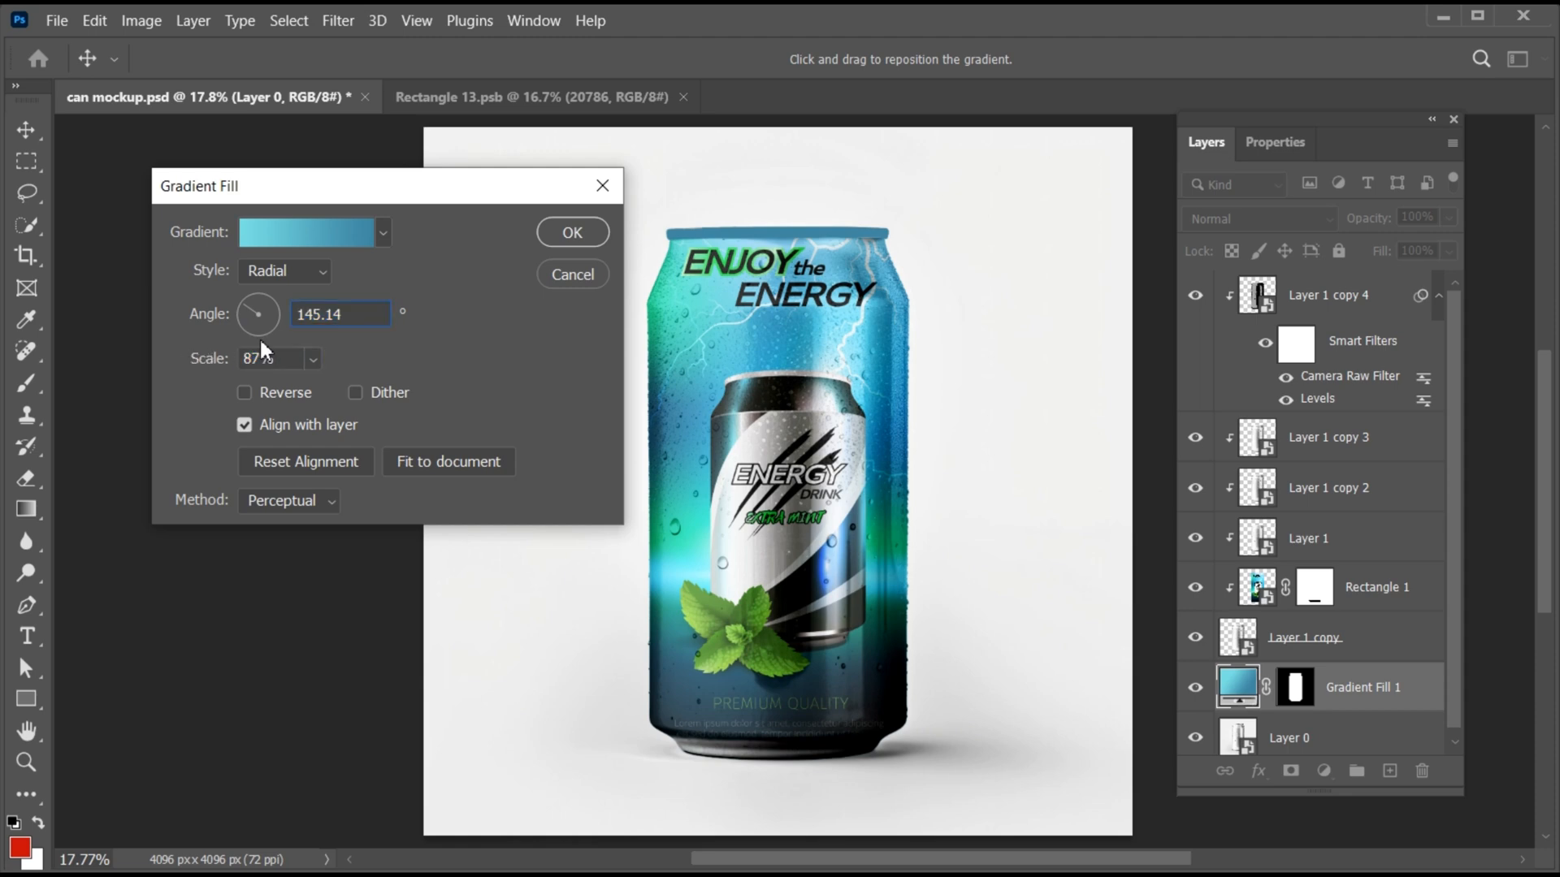
{"action": "left_click", "coordinate": [570, 237]}
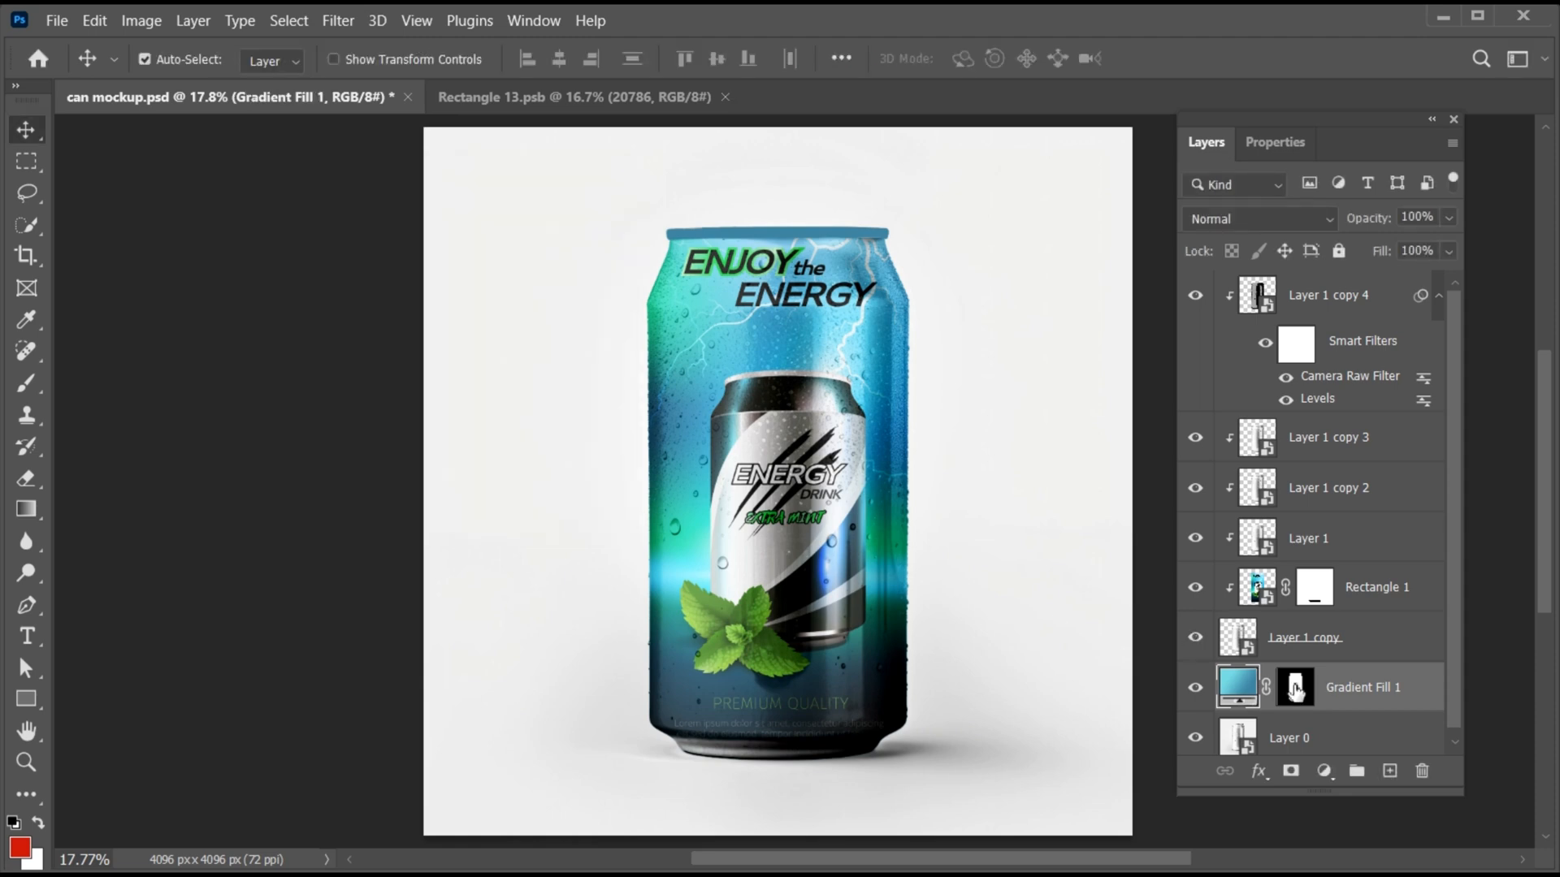
{"action": "left_click", "coordinate": [1296, 689]}
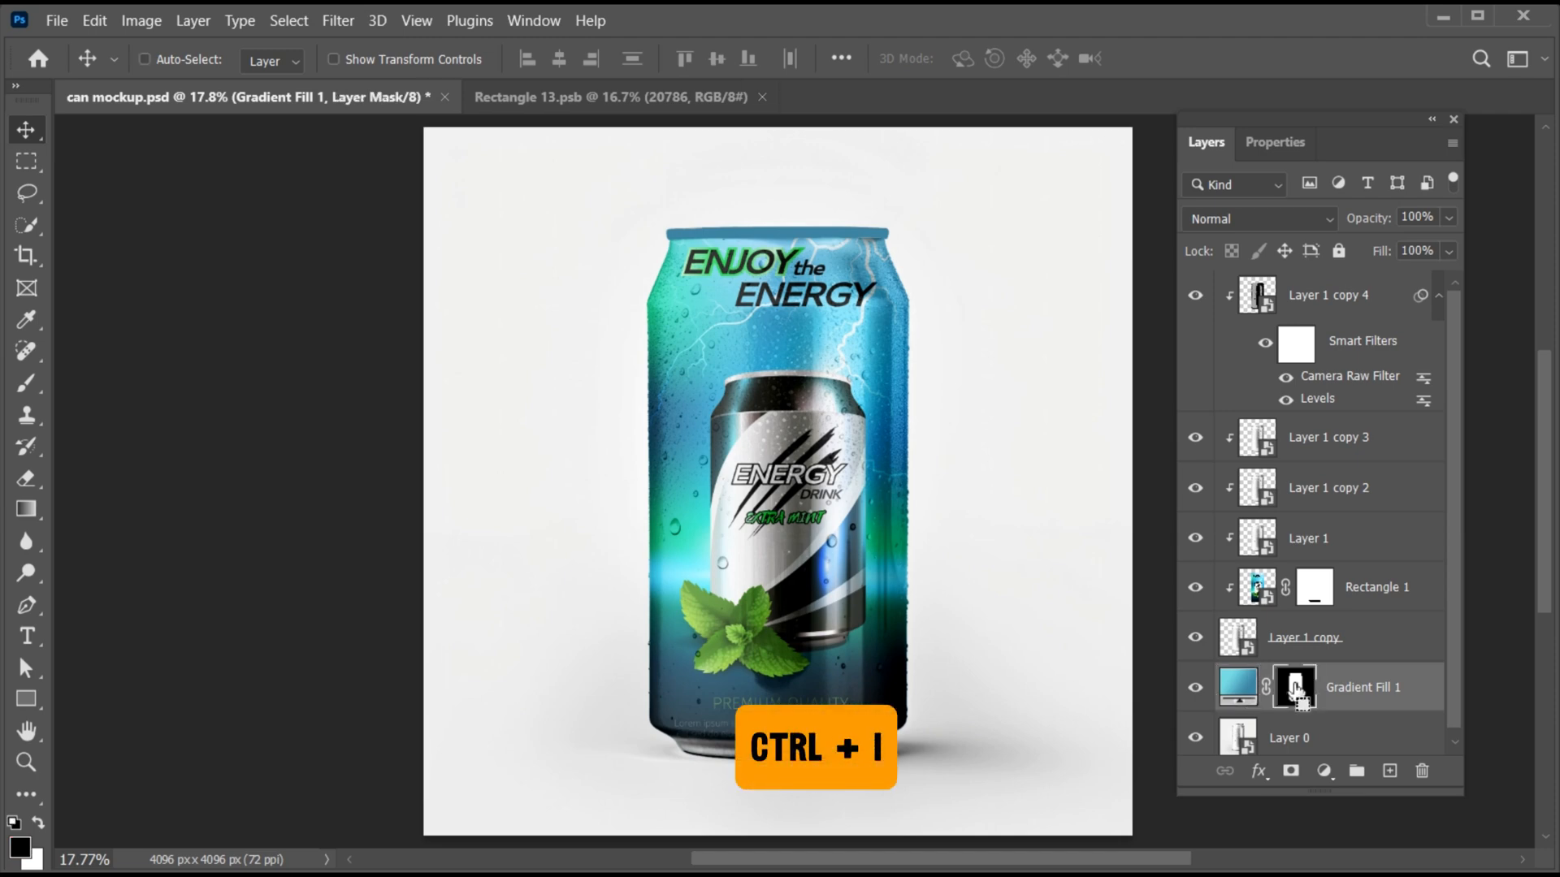
{"action": "key", "text": "ctrl+i"}
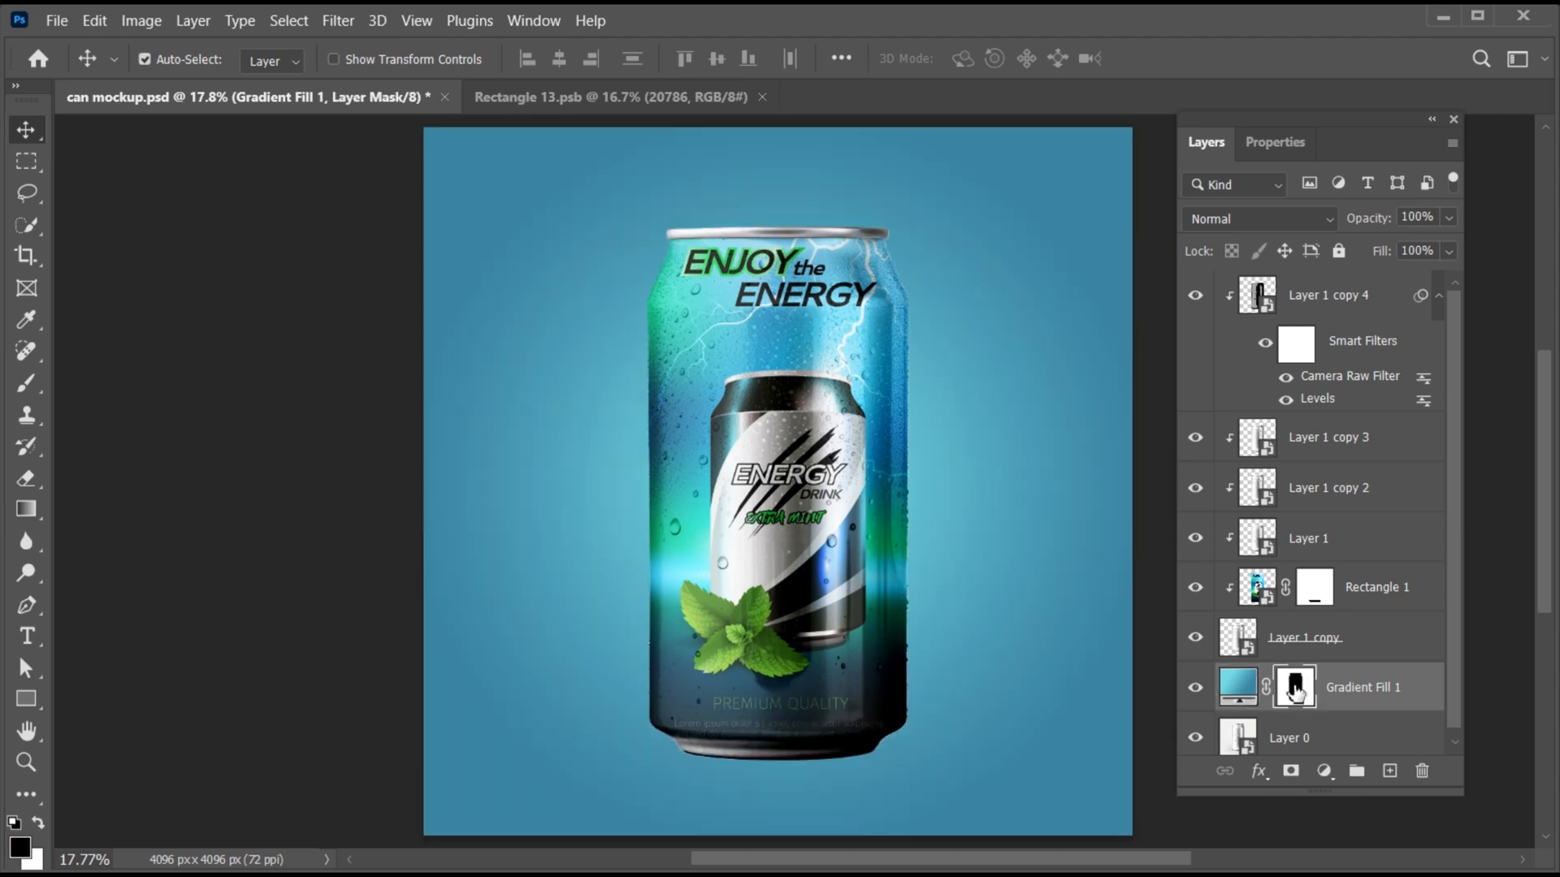
- Move the radial gradient's center onto the can's lower half and extend its radius straight up to the canvas's top edge
{"action": "left_click", "coordinate": [1349, 692]}
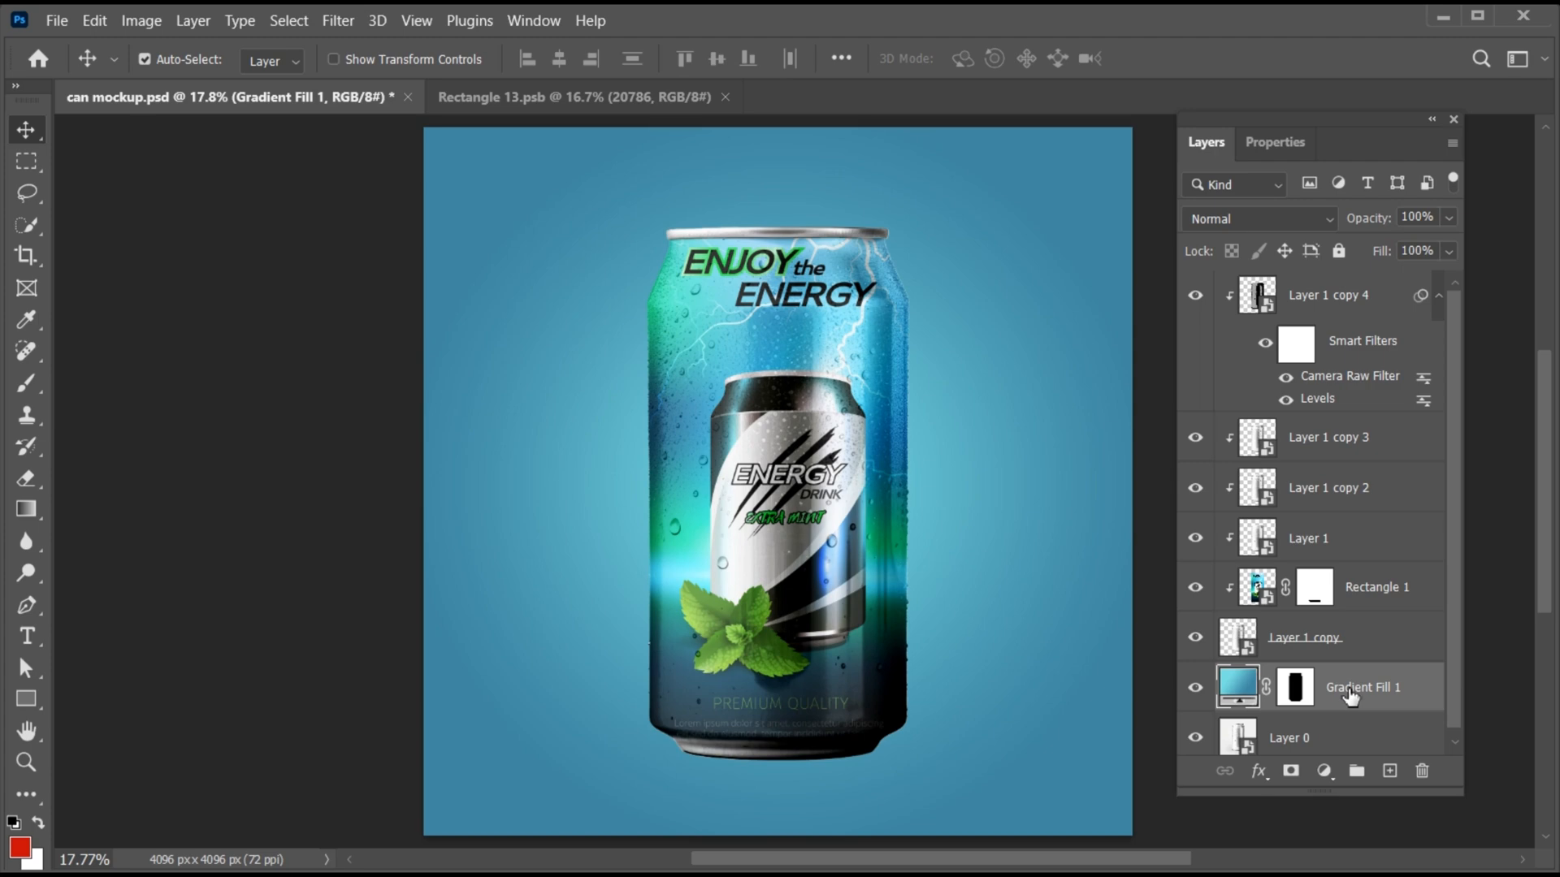
{"action": "key", "text": "g"}
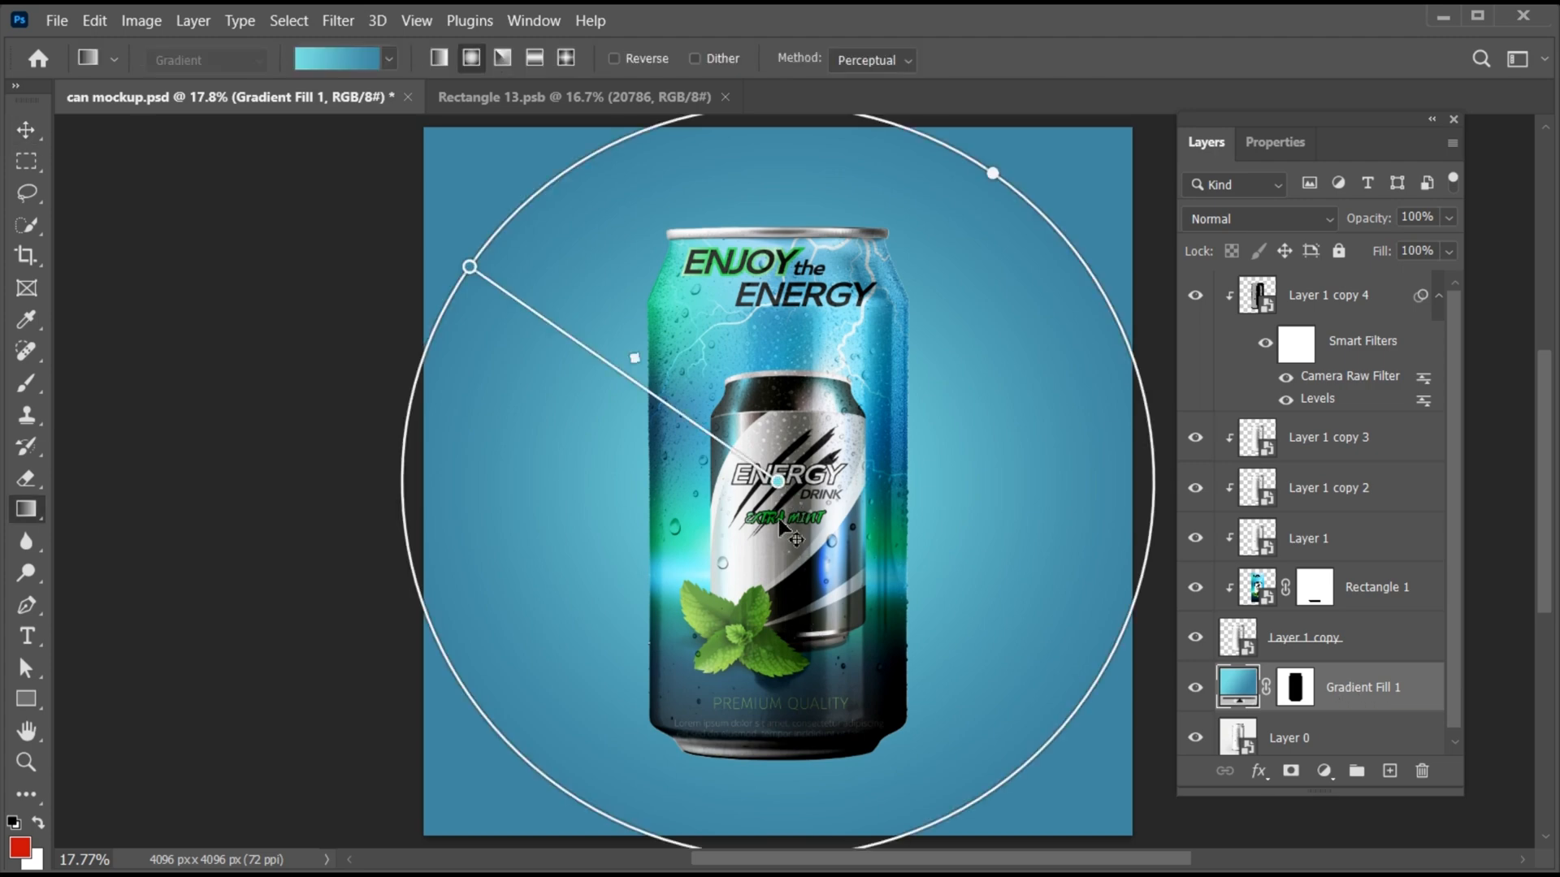
{"action": "left_click_drag", "start_coordinate": [778, 519], "coordinate": [756, 742]}
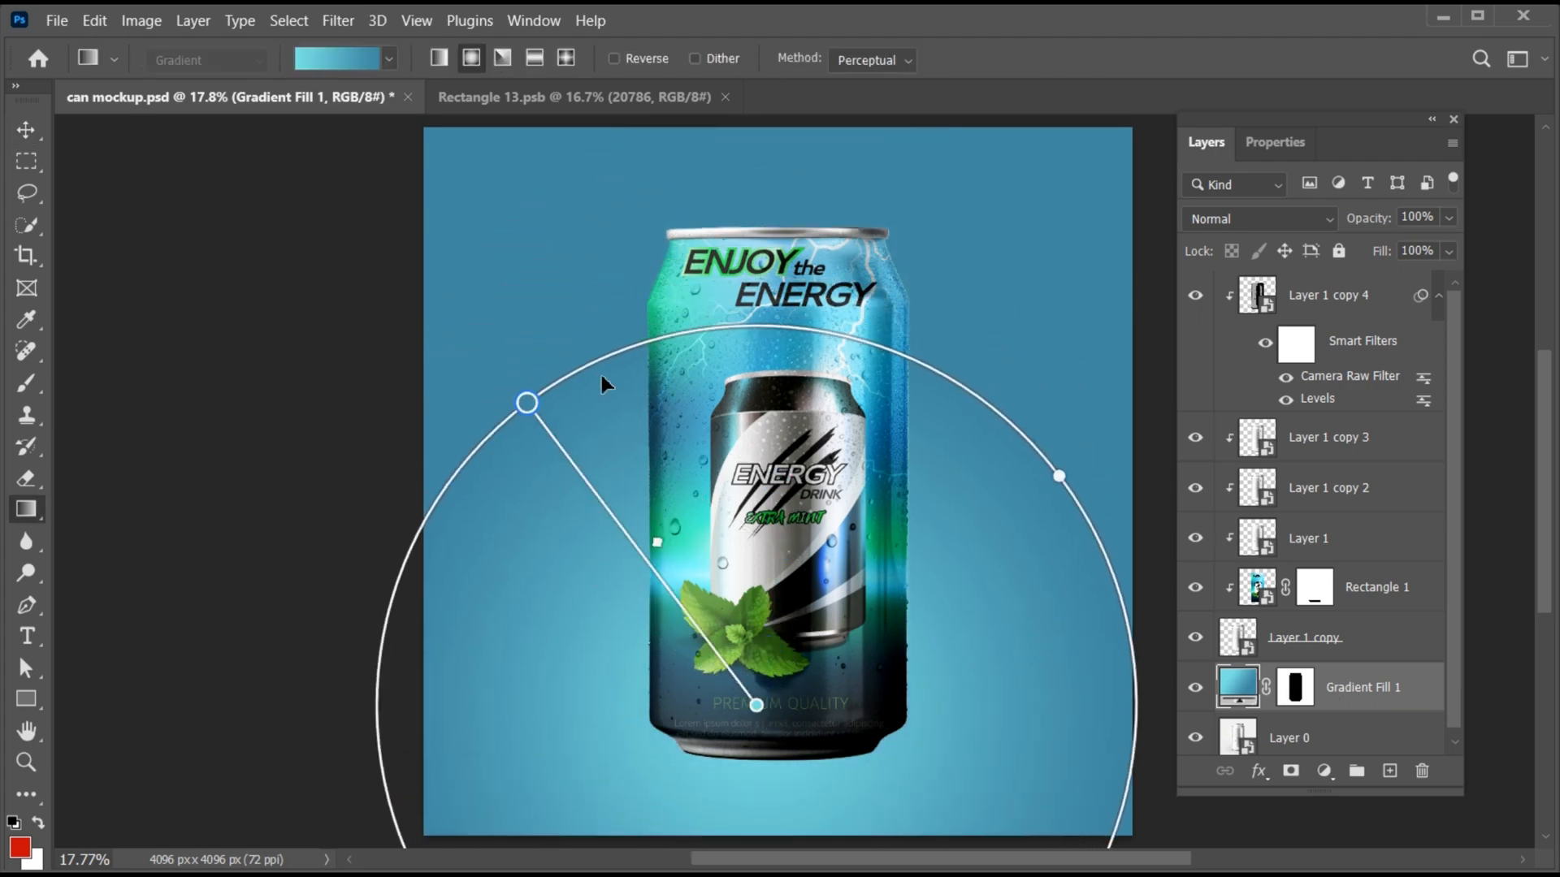
{"action": "left_click_drag", "start_coordinate": [526, 402], "coordinate": [799, 213]}
{"action": "left_click_drag", "start_coordinate": [756, 705], "coordinate": [759, 631]}
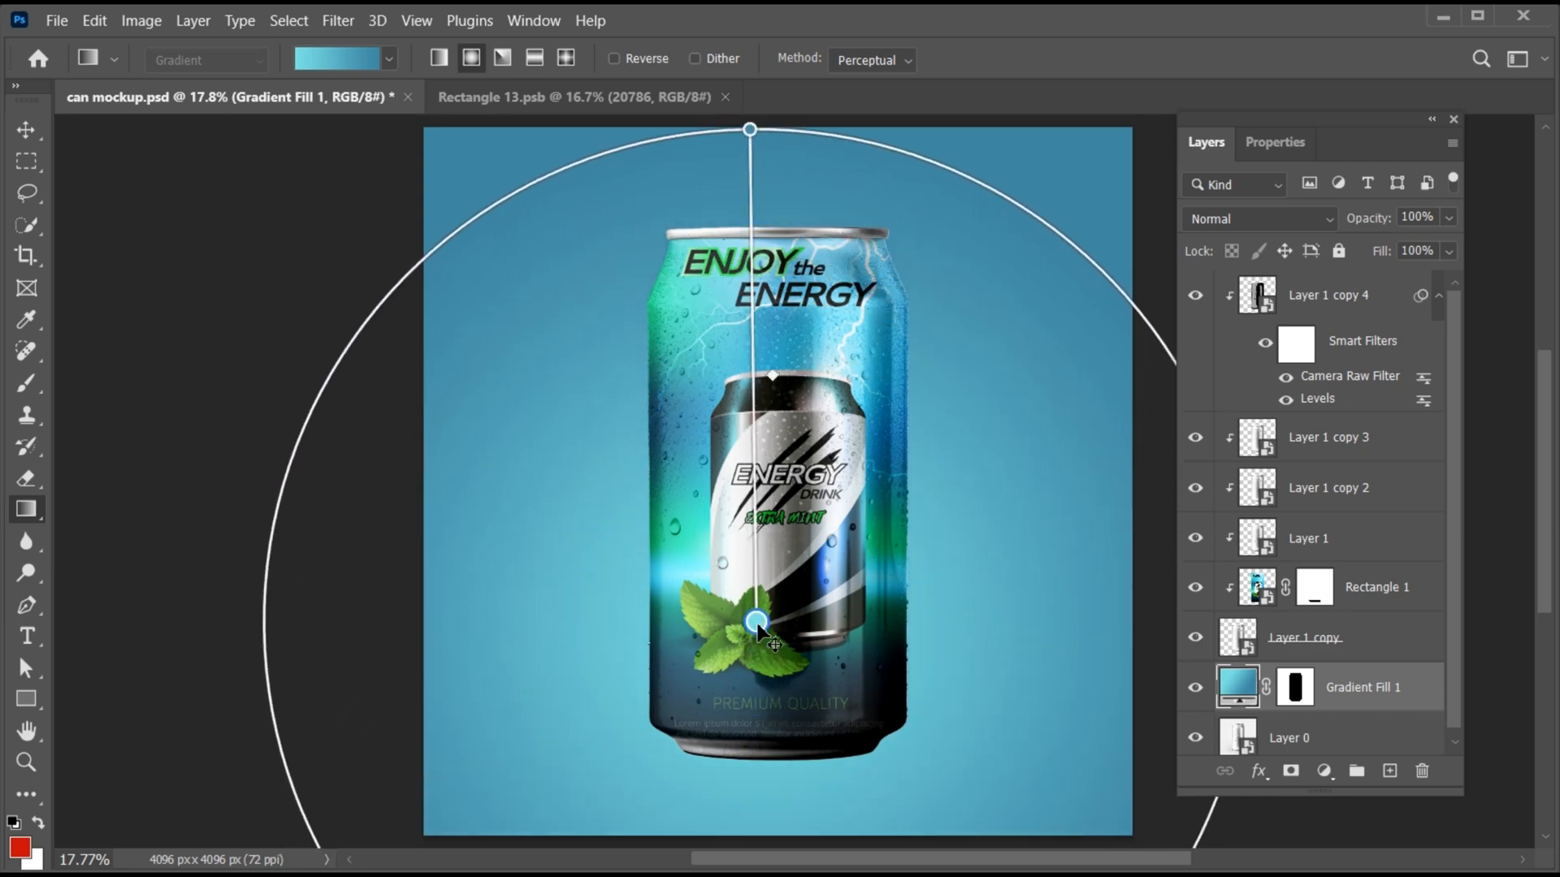
- Change the gradient's outer color stop to a slightly darker, muted blue
{"action": "double_click", "coordinate": [750, 129]}
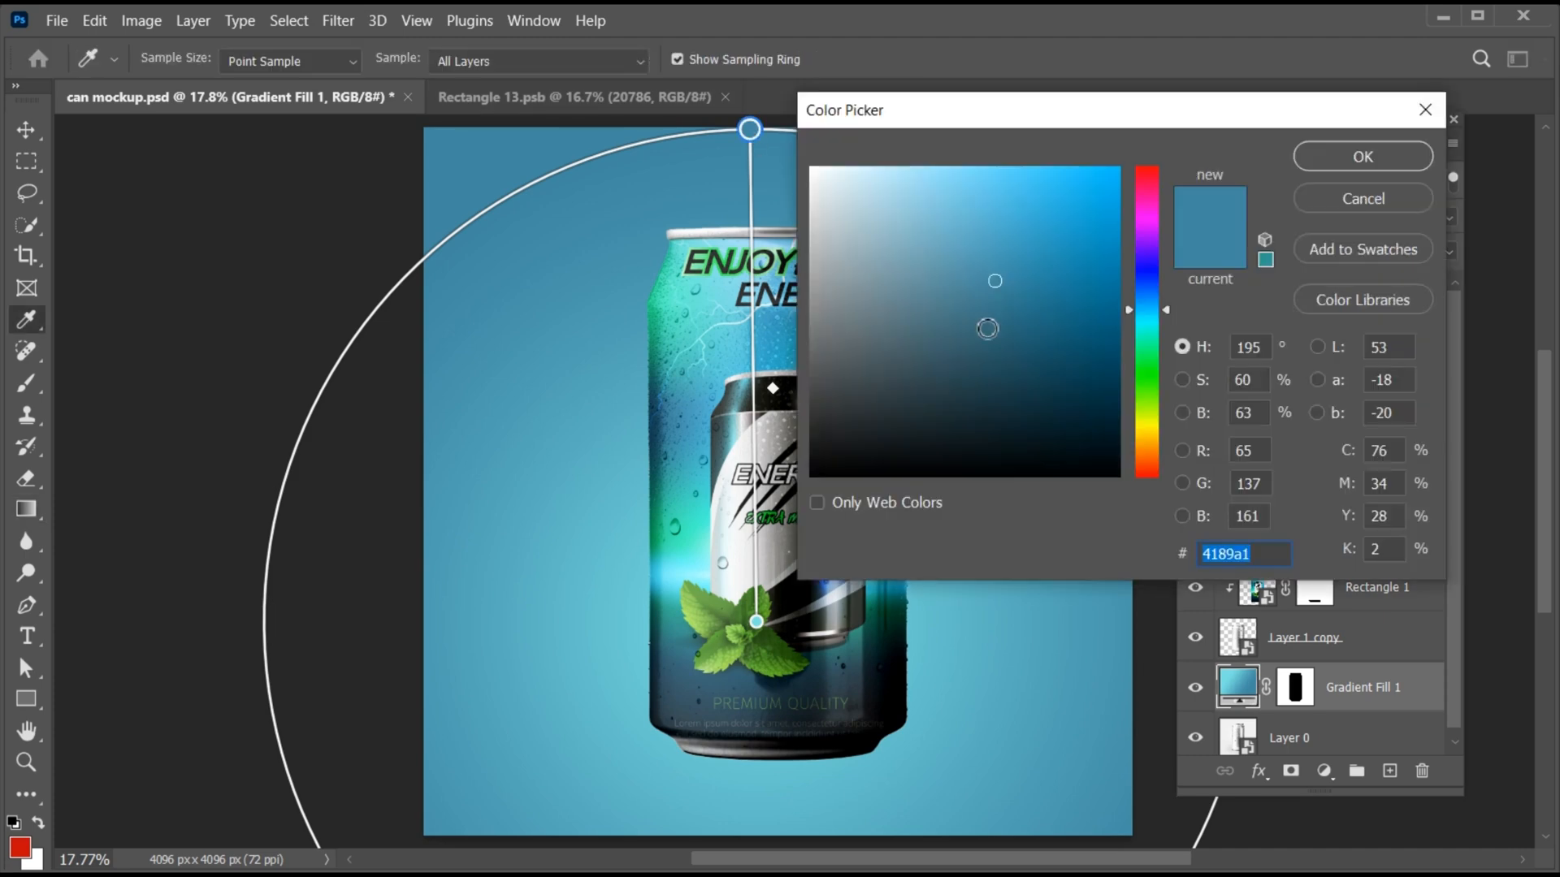
{"action": "left_click_drag", "start_coordinate": [987, 328], "coordinate": [988, 299]}
{"action": "left_click", "coordinate": [1381, 154]}
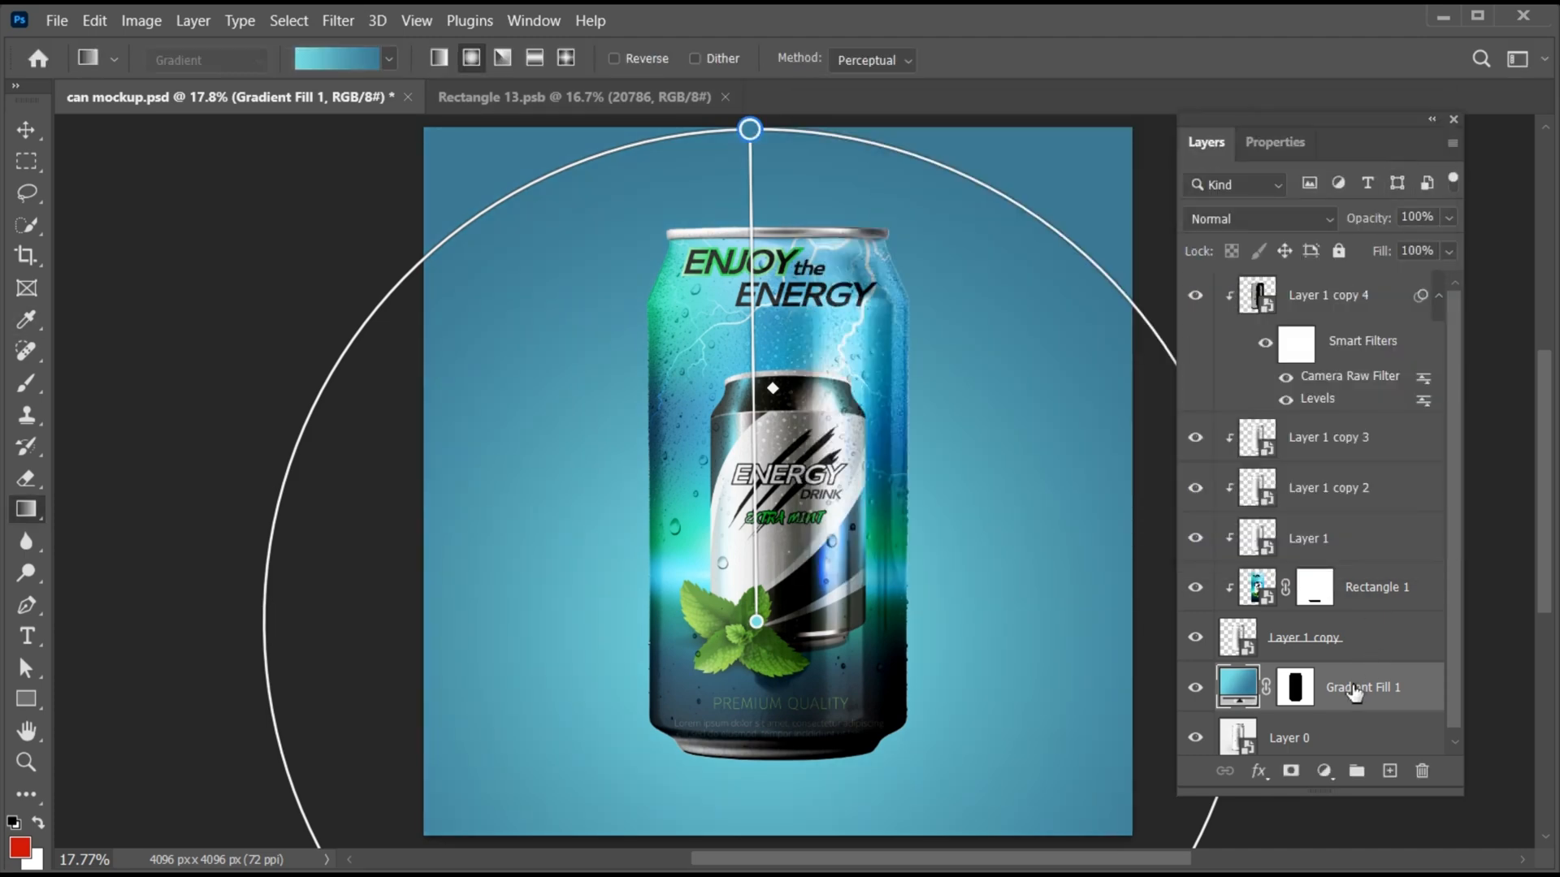
- Set the Gradient Fill 1 layer's blending mode to Linear Burn
{"action": "key", "text": "v"}
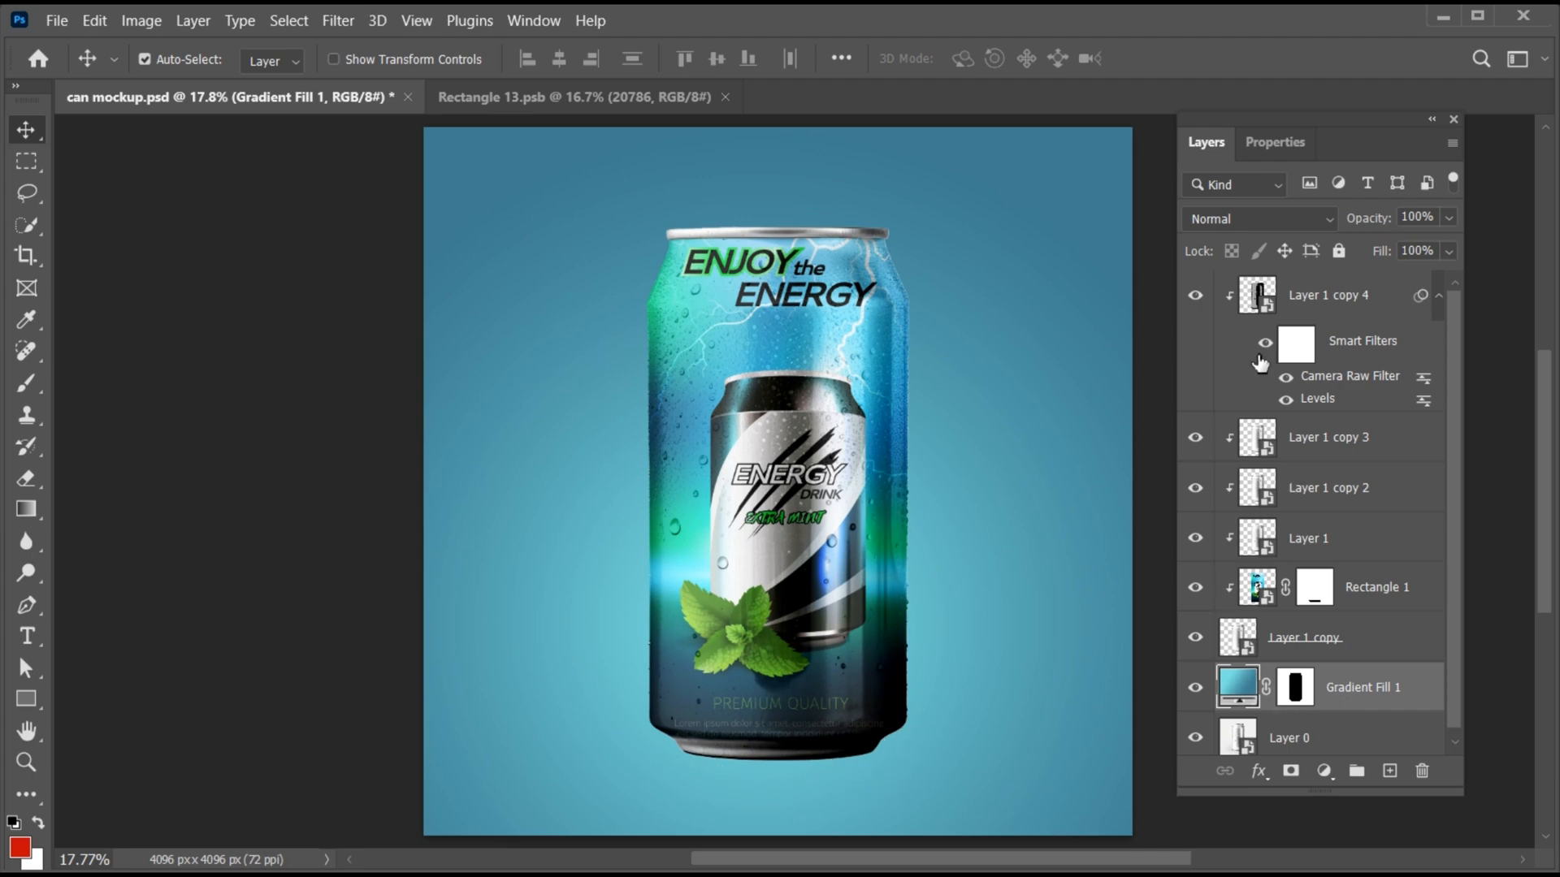
{"action": "left_click", "coordinate": [1251, 219]}
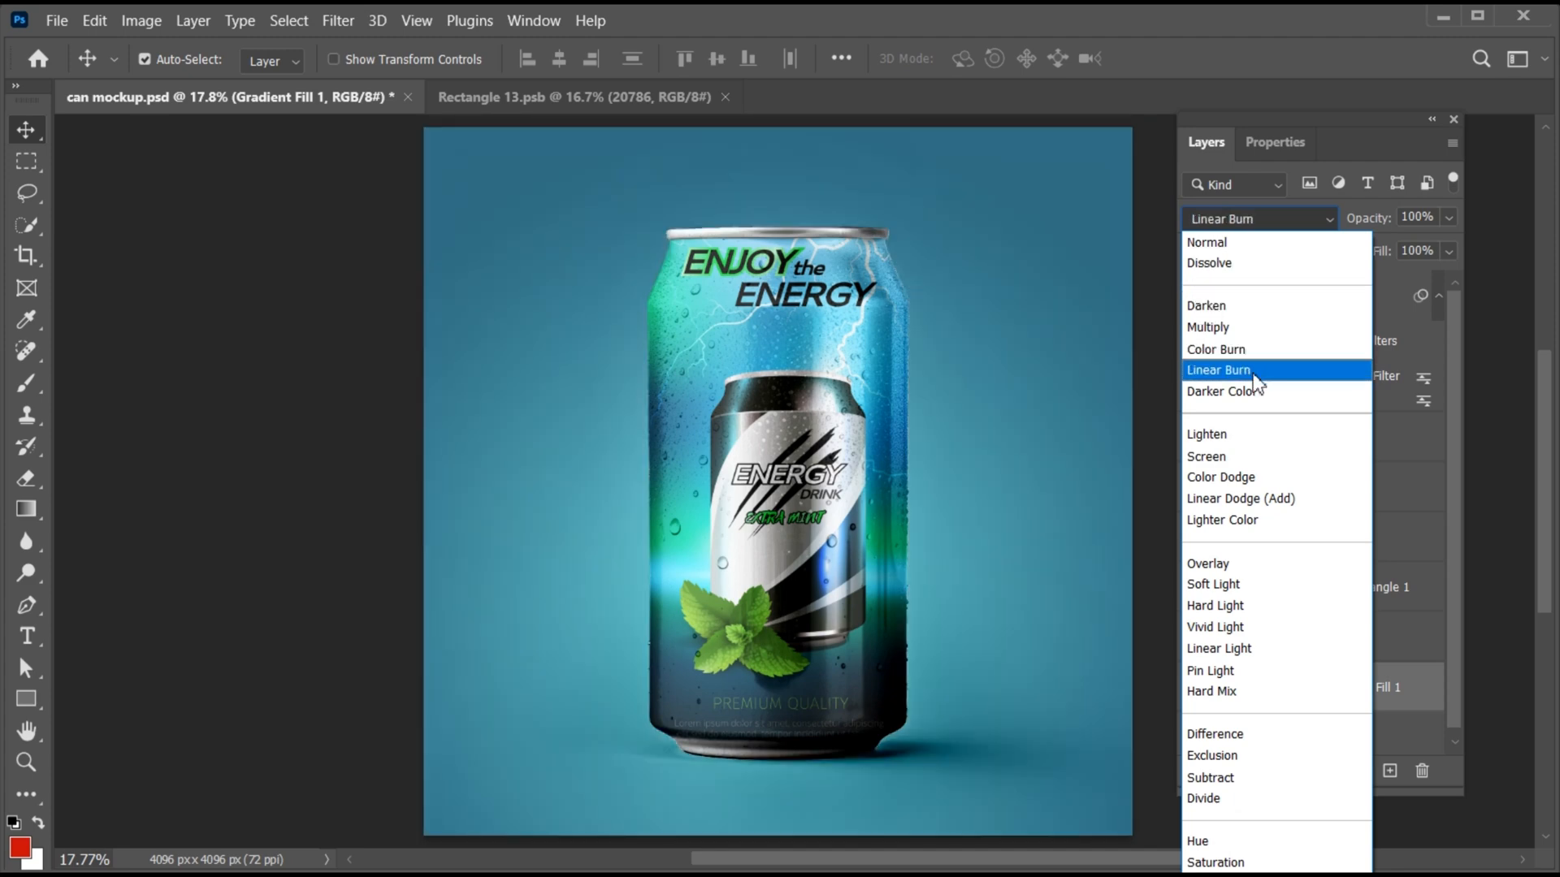
{"action": "left_click", "coordinate": [1218, 370]}
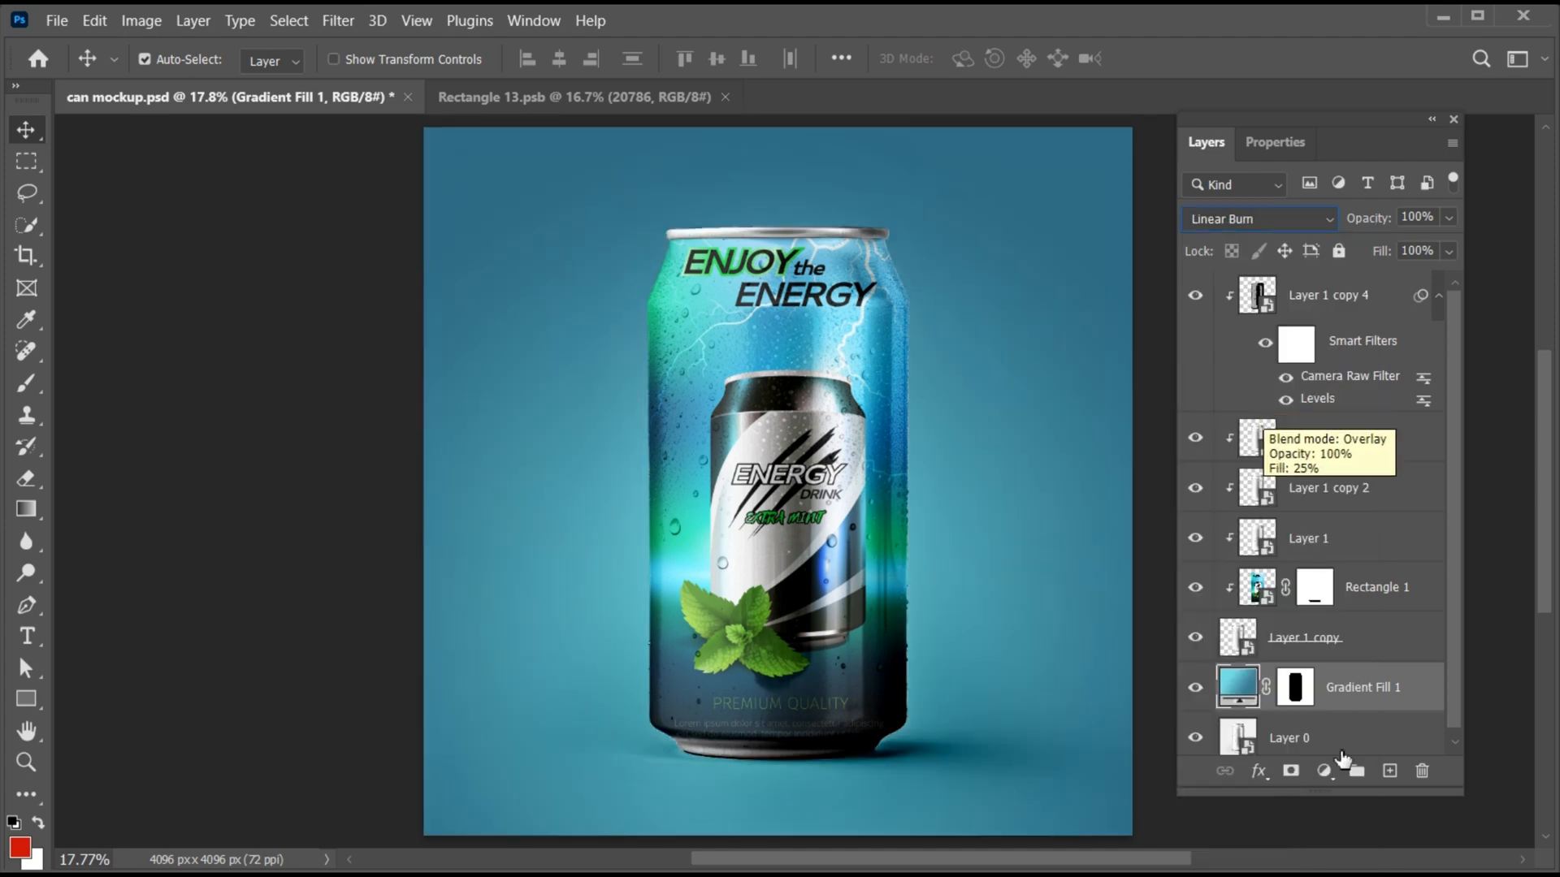
- Group the can layers from Layer 1 copy up to Layer 1 copy 4 and check the group by toggling its visibility
{"action": "left_click_drag", "start_coordinate": [1351, 793], "coordinate": [1352, 837]}
{"action": "left_click", "coordinate": [1356, 646]}
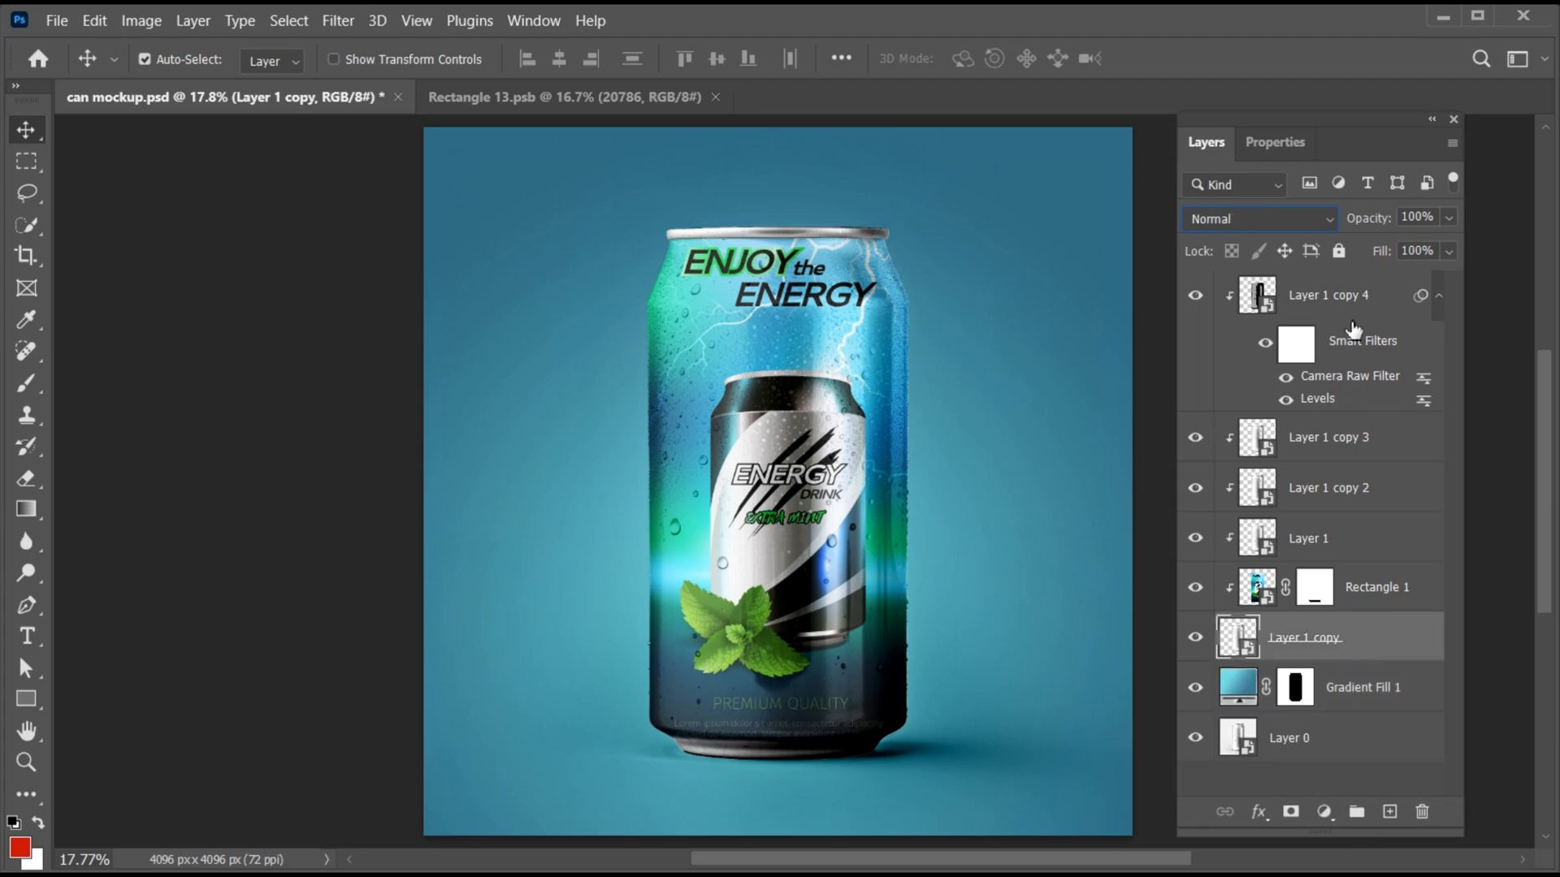
{"action": "left_click", "coordinate": [1333, 297], "text": "shift"}
{"action": "key", "text": "ctrl+g"}
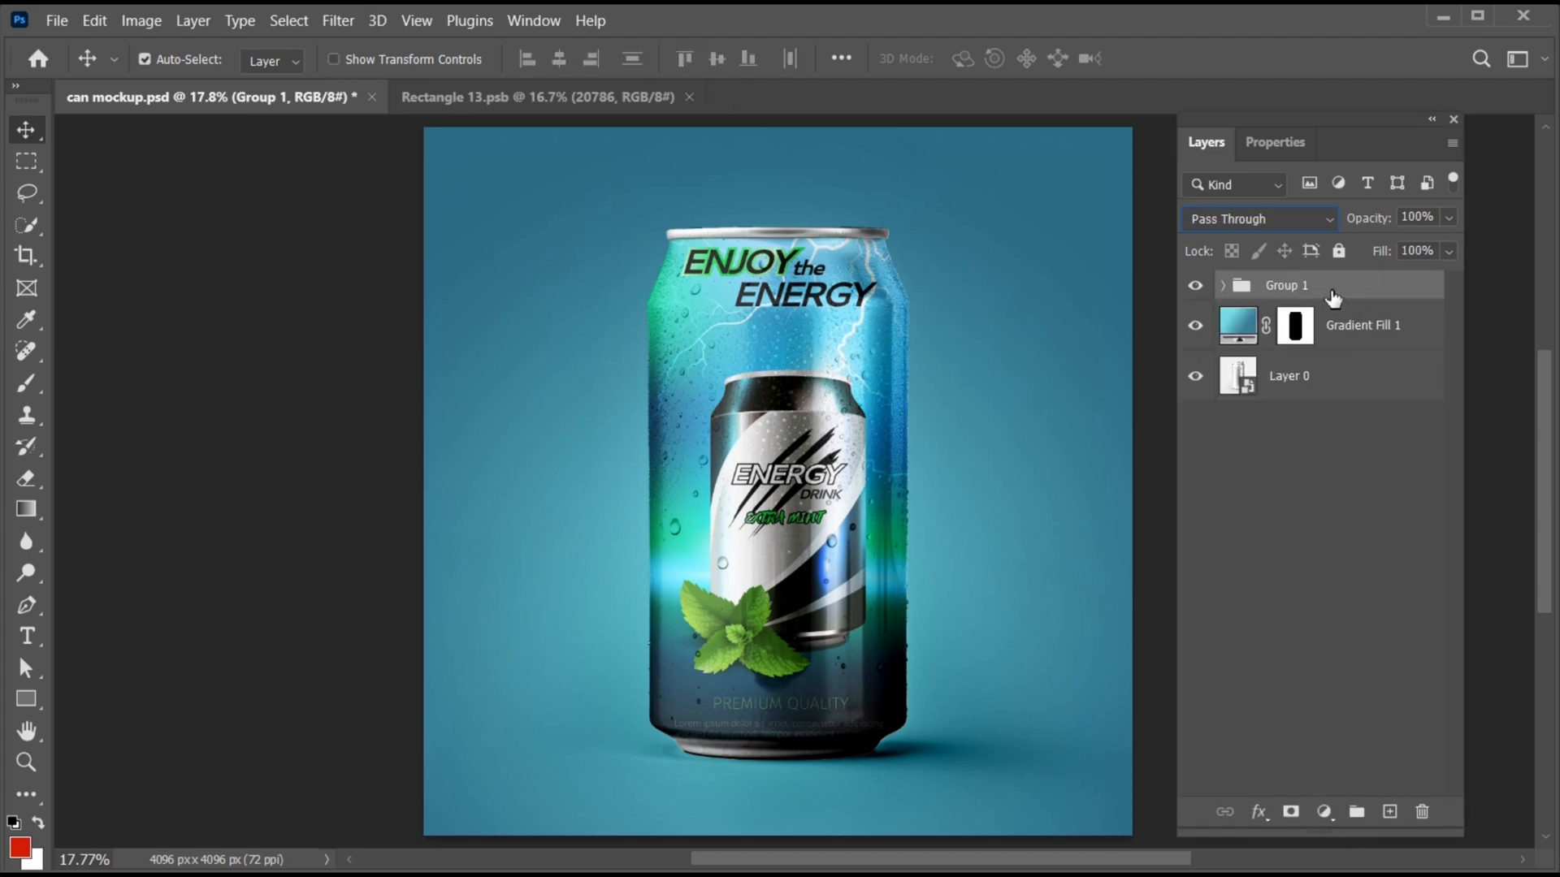
{"action": "left_click", "coordinate": [1195, 285]}
{"action": "left_click", "coordinate": [1196, 286]}
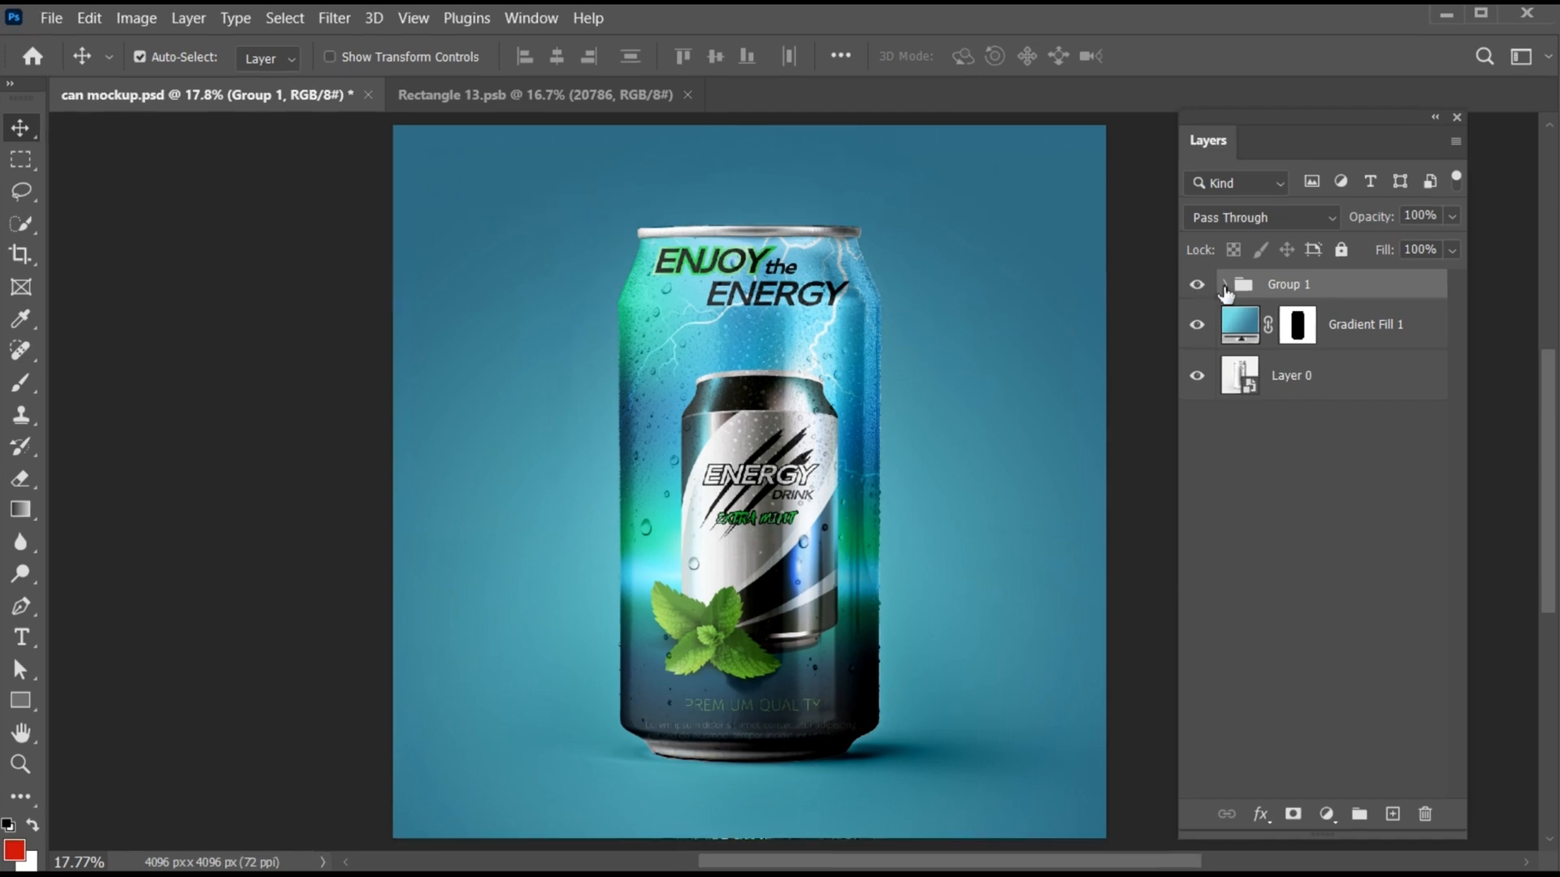
- Open the contents of the Rectangle 1 smart object inside Group 1 and place 9893932.jpg there as an embedded image
{"action": "left_click", "coordinate": [1224, 285]}
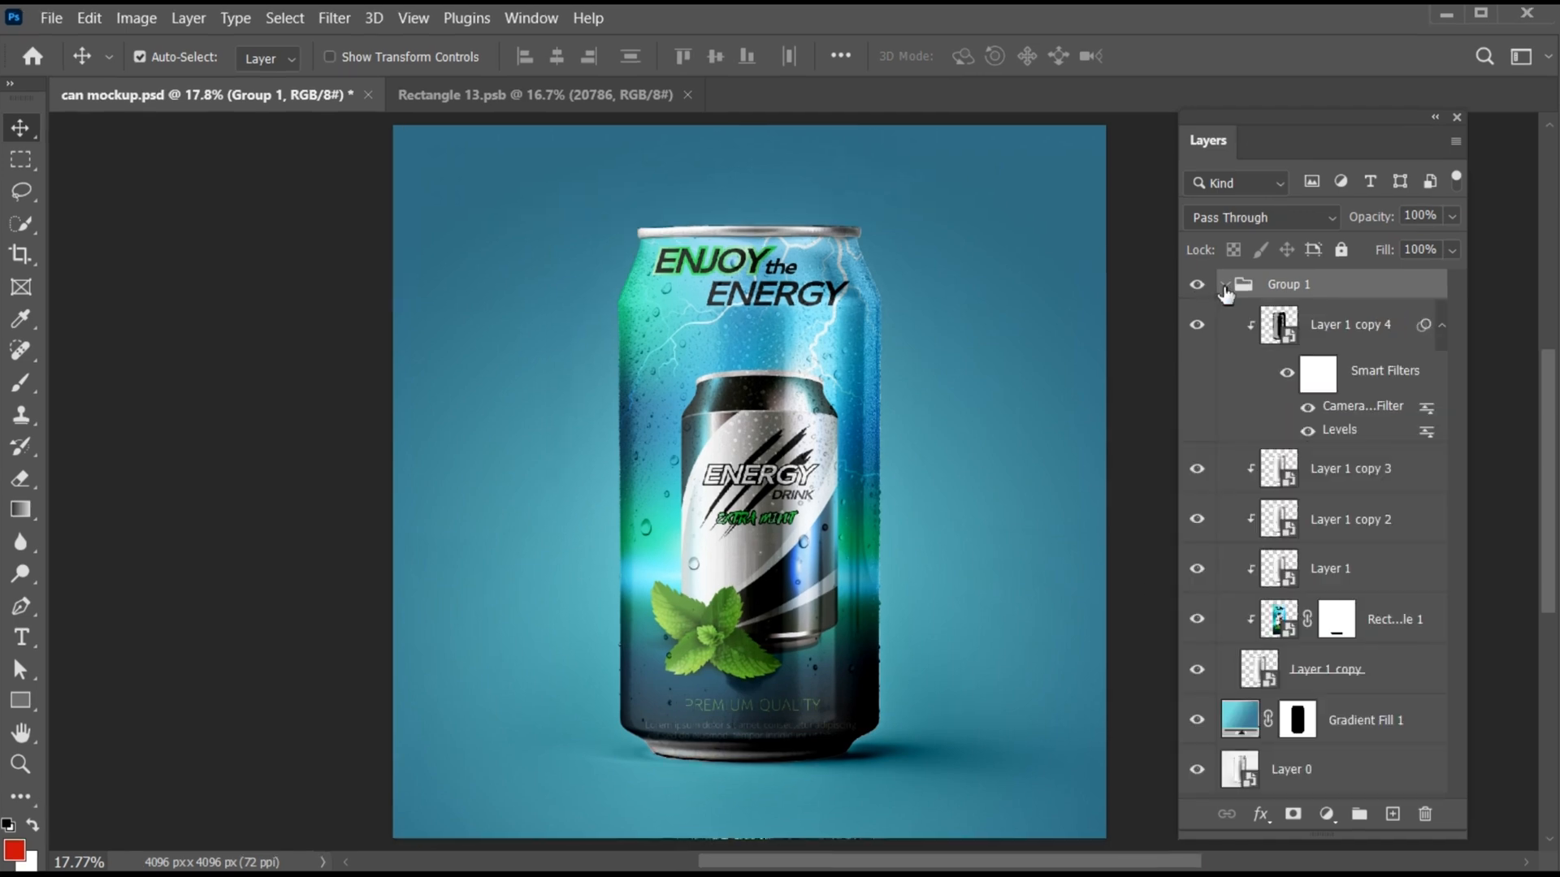
{"action": "double_click", "coordinate": [1277, 619]}
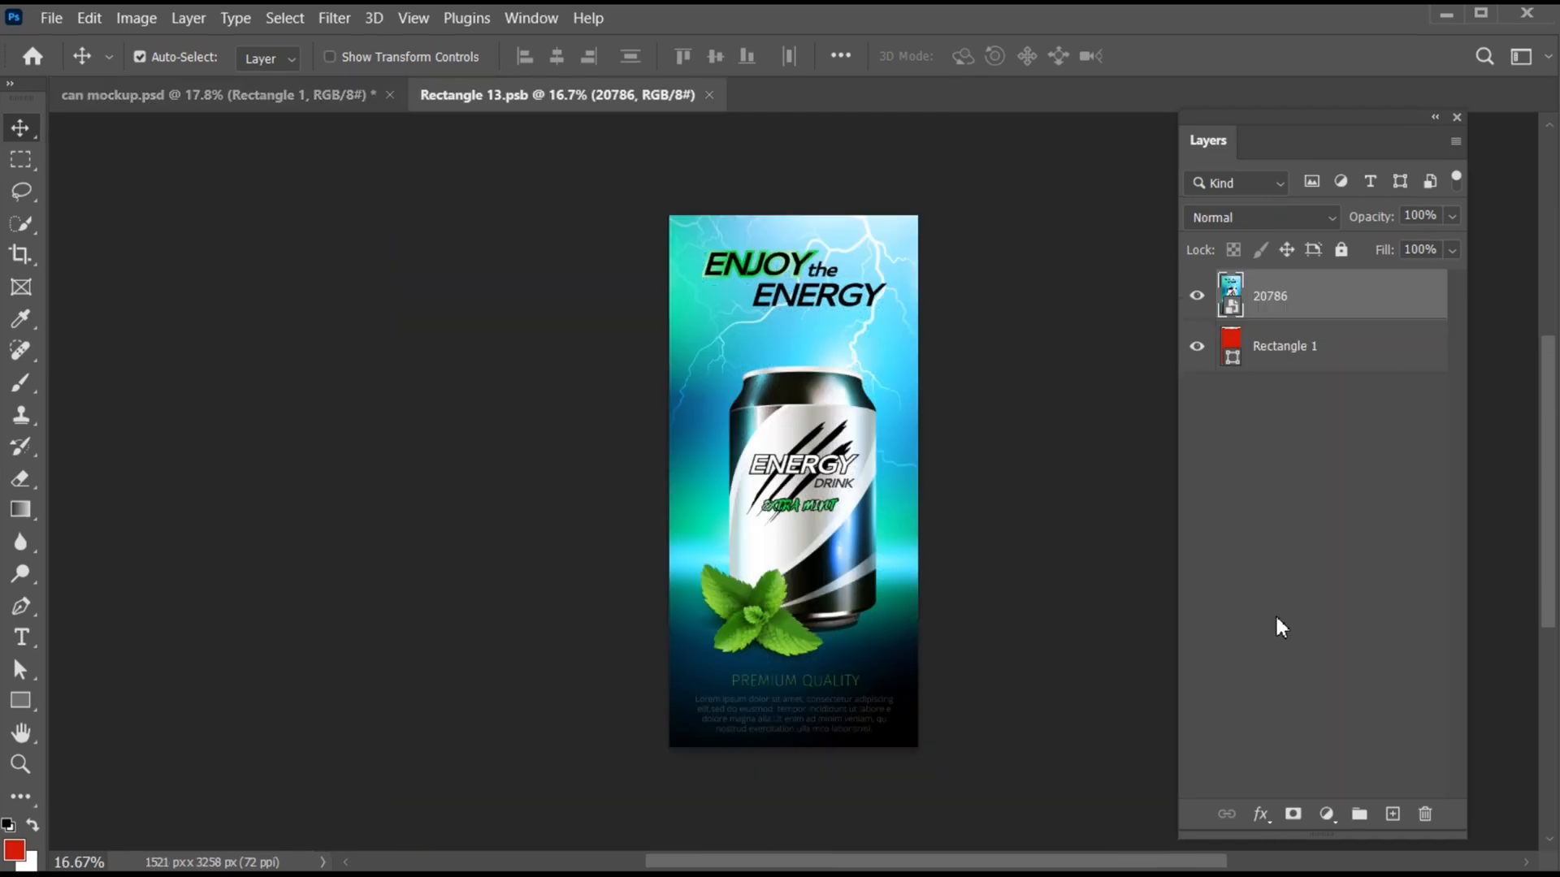
{"action": "left_click", "coordinate": [50, 17]}
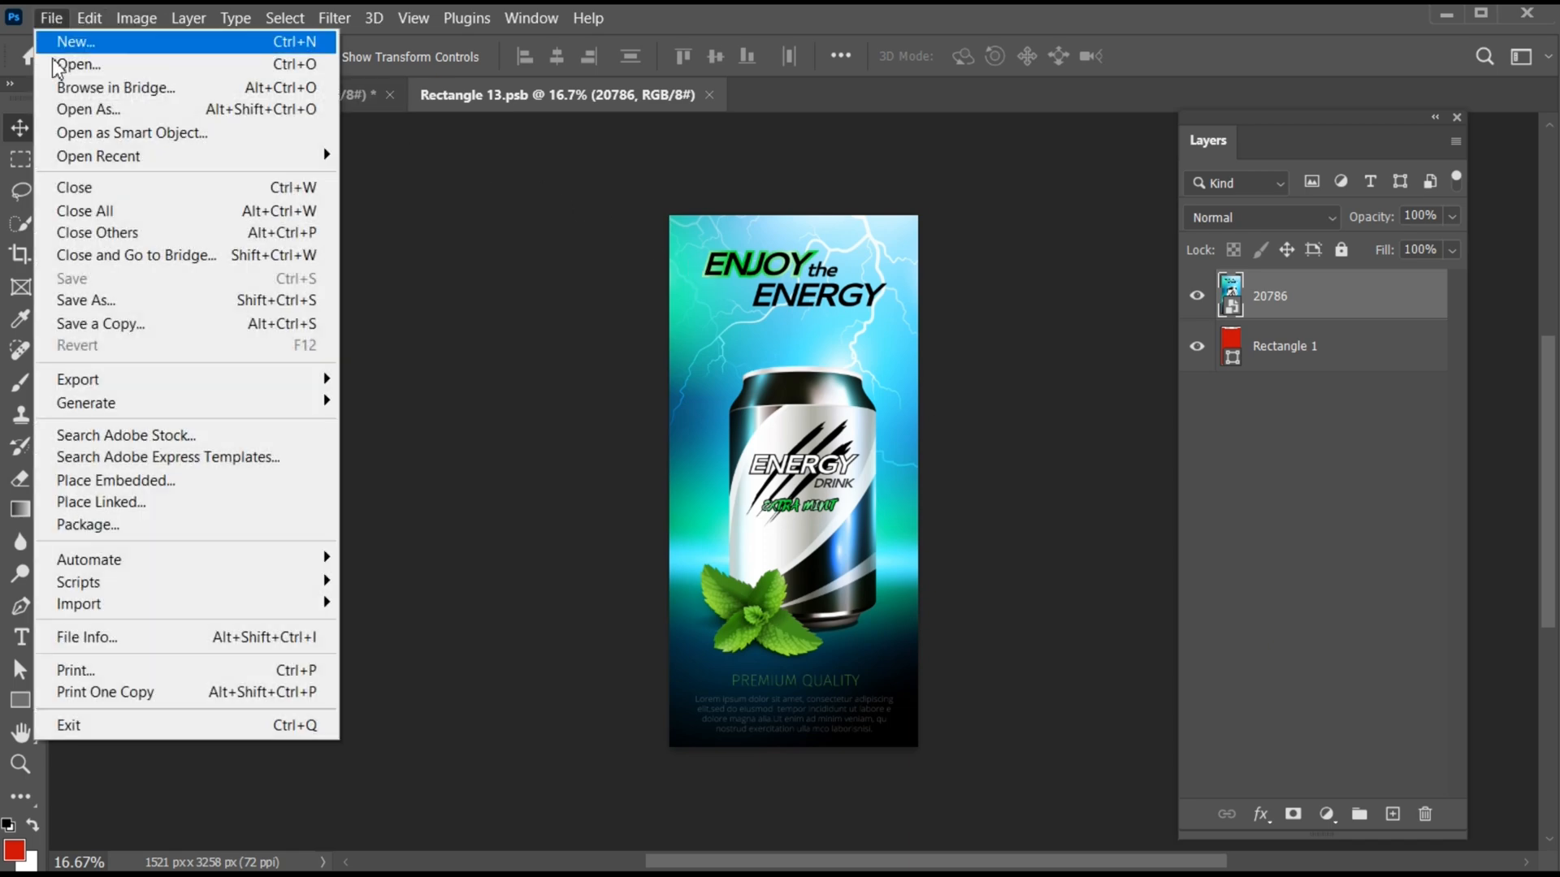
{"action": "left_click", "coordinate": [115, 480]}
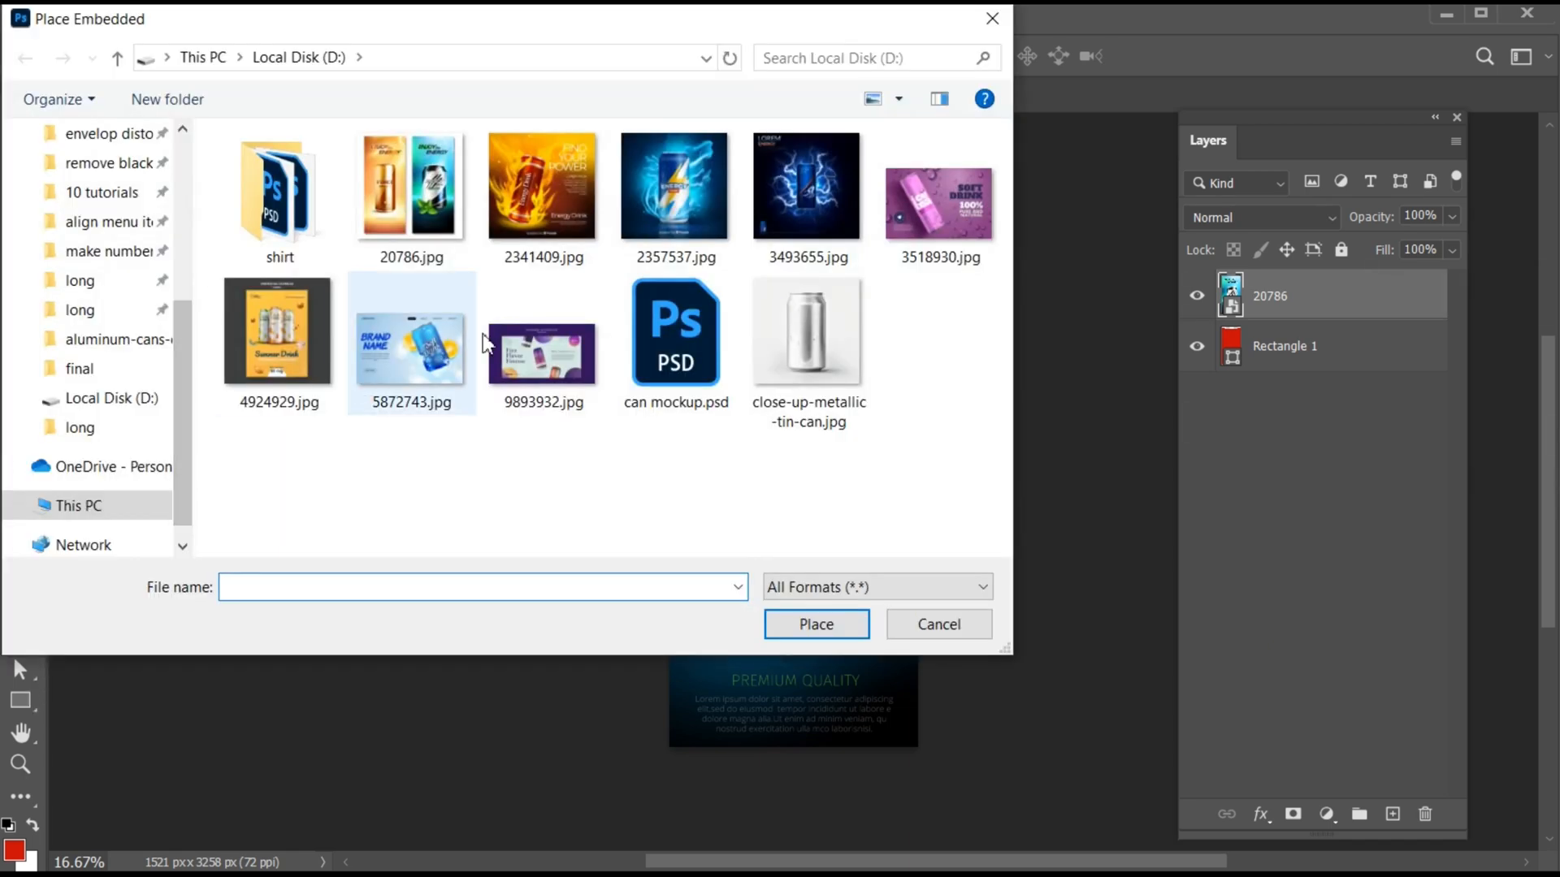
{"action": "left_click", "coordinate": [543, 341]}
{"action": "left_click", "coordinate": [817, 624]}
- Scale the placed image to about 218% width and 231% height, positioning its Fizz Flavor Finesse text and orange circle within the label
{"action": "left_click_drag", "start_coordinate": [794, 577], "coordinate": [1111, 813]}
{"action": "left_click_drag", "start_coordinate": [735, 517], "coordinate": [856, 546]}
{"action": "left_click_drag", "start_coordinate": [1119, 817], "coordinate": [1118, 809]}
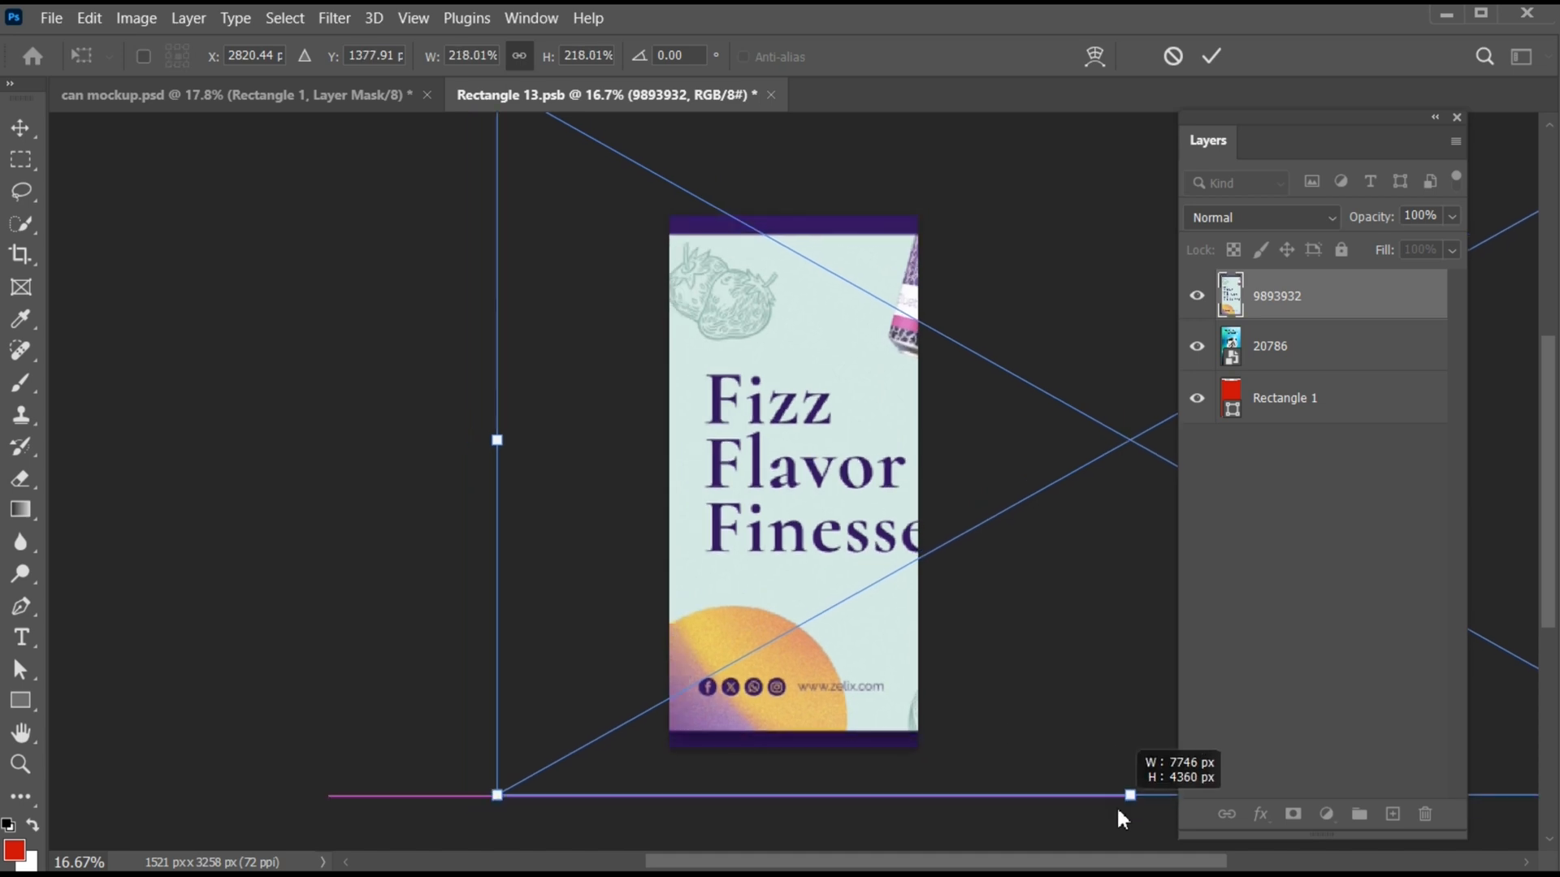
{"action": "left_click_drag", "start_coordinate": [773, 532], "coordinate": [755, 532]}
{"action": "left_click_drag", "start_coordinate": [1110, 797], "coordinate": [1110, 818]}
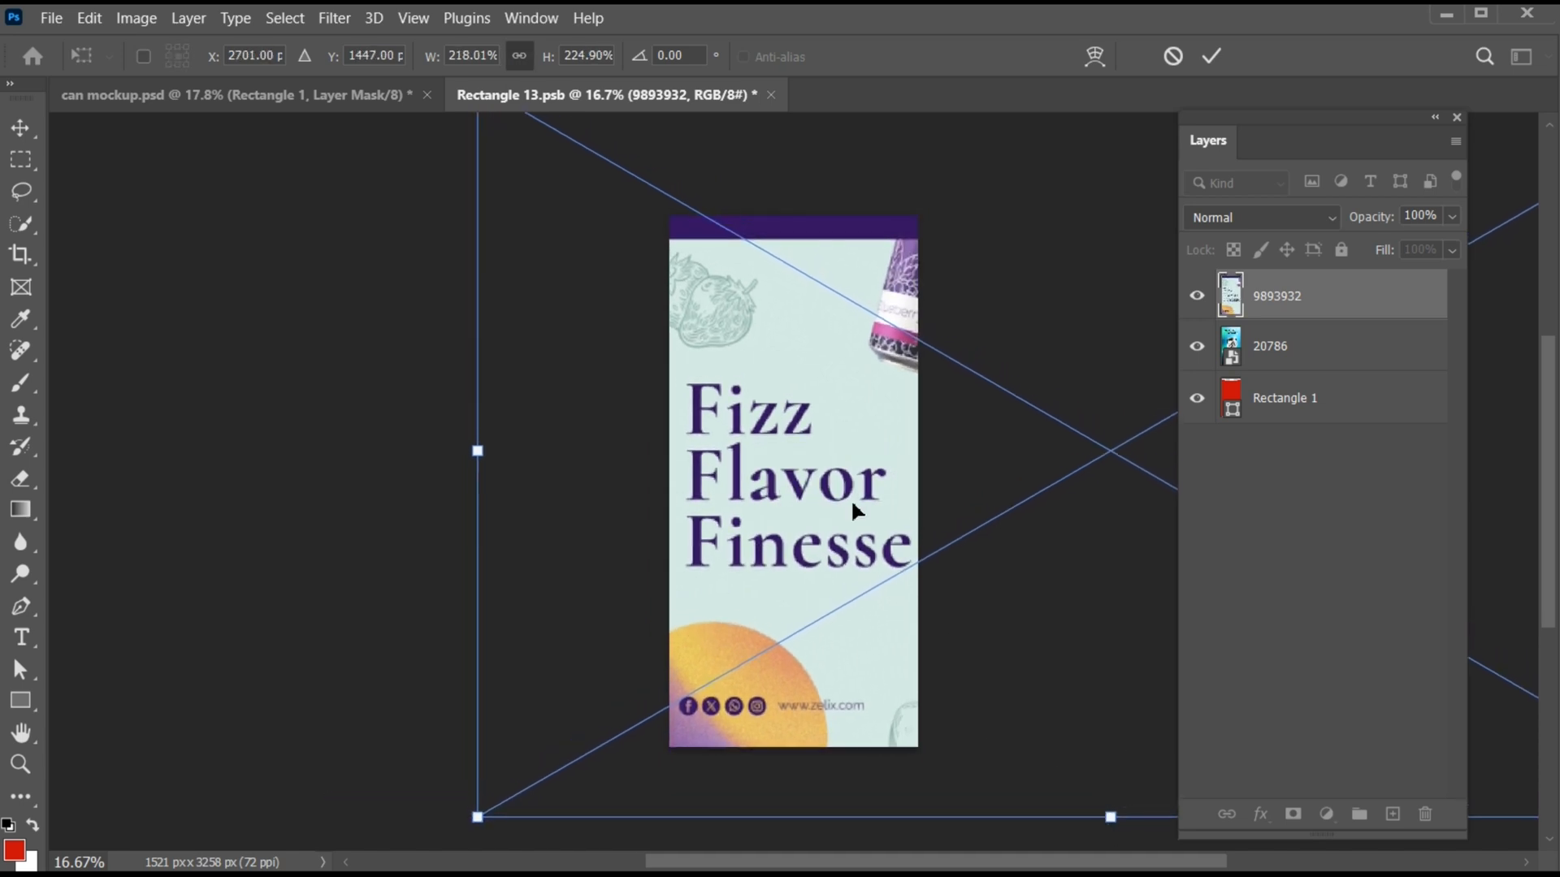
{"action": "left_click_drag", "start_coordinate": [820, 536], "coordinate": [821, 527]}
{"action": "left_click_drag", "start_coordinate": [1108, 797], "coordinate": [1110, 814]}
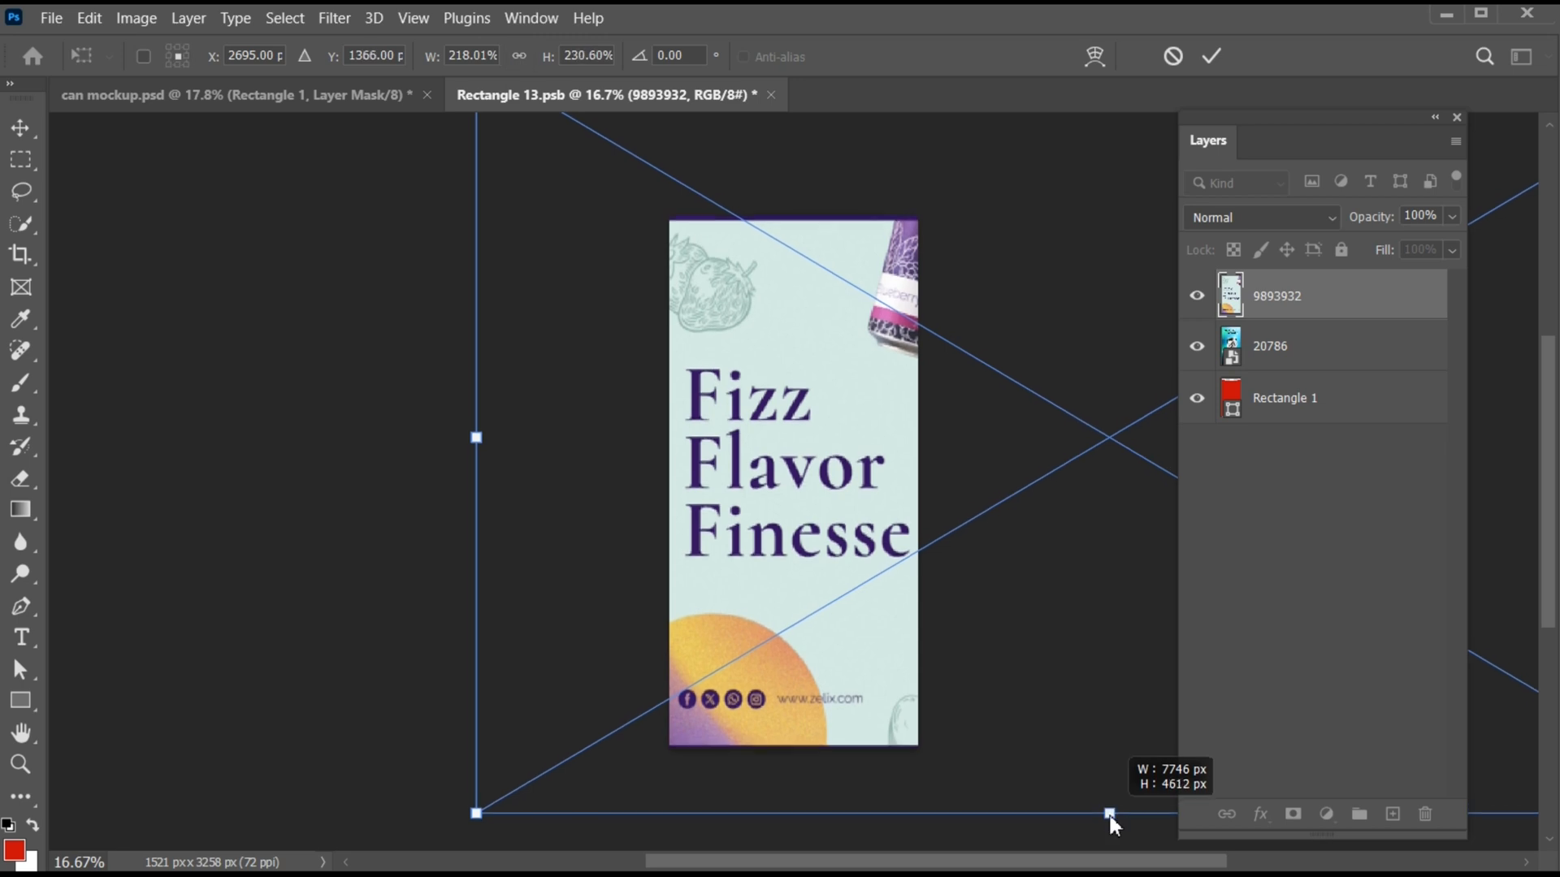
{"action": "key", "text": "Return"}
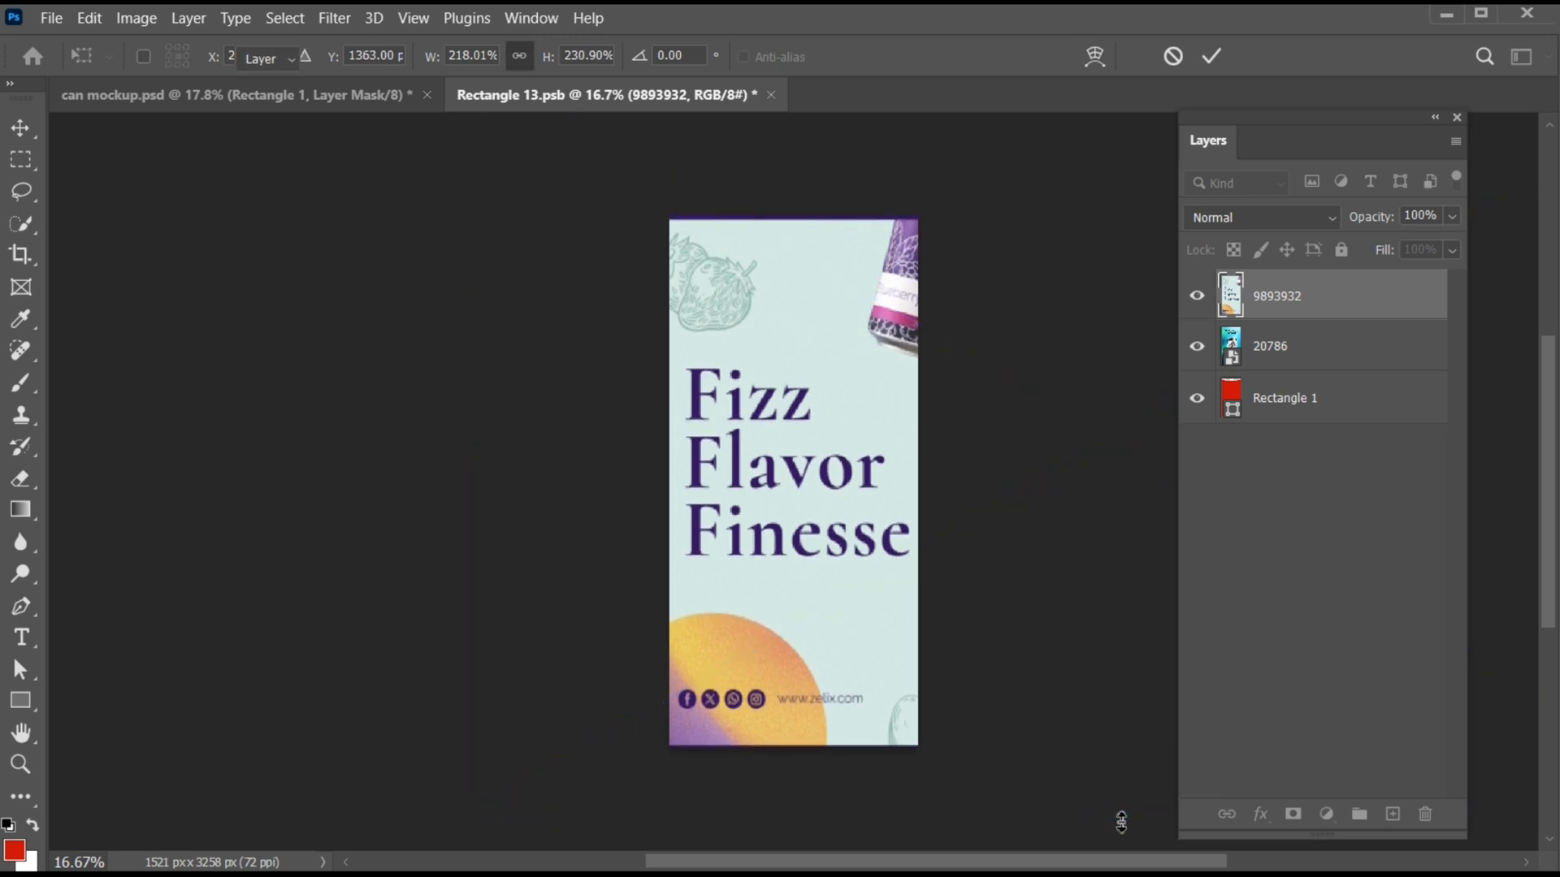
- Save the label artwork in Rectangle 13.psb and return to can mockup.psd
{"action": "key", "text": "ctrl+s"}
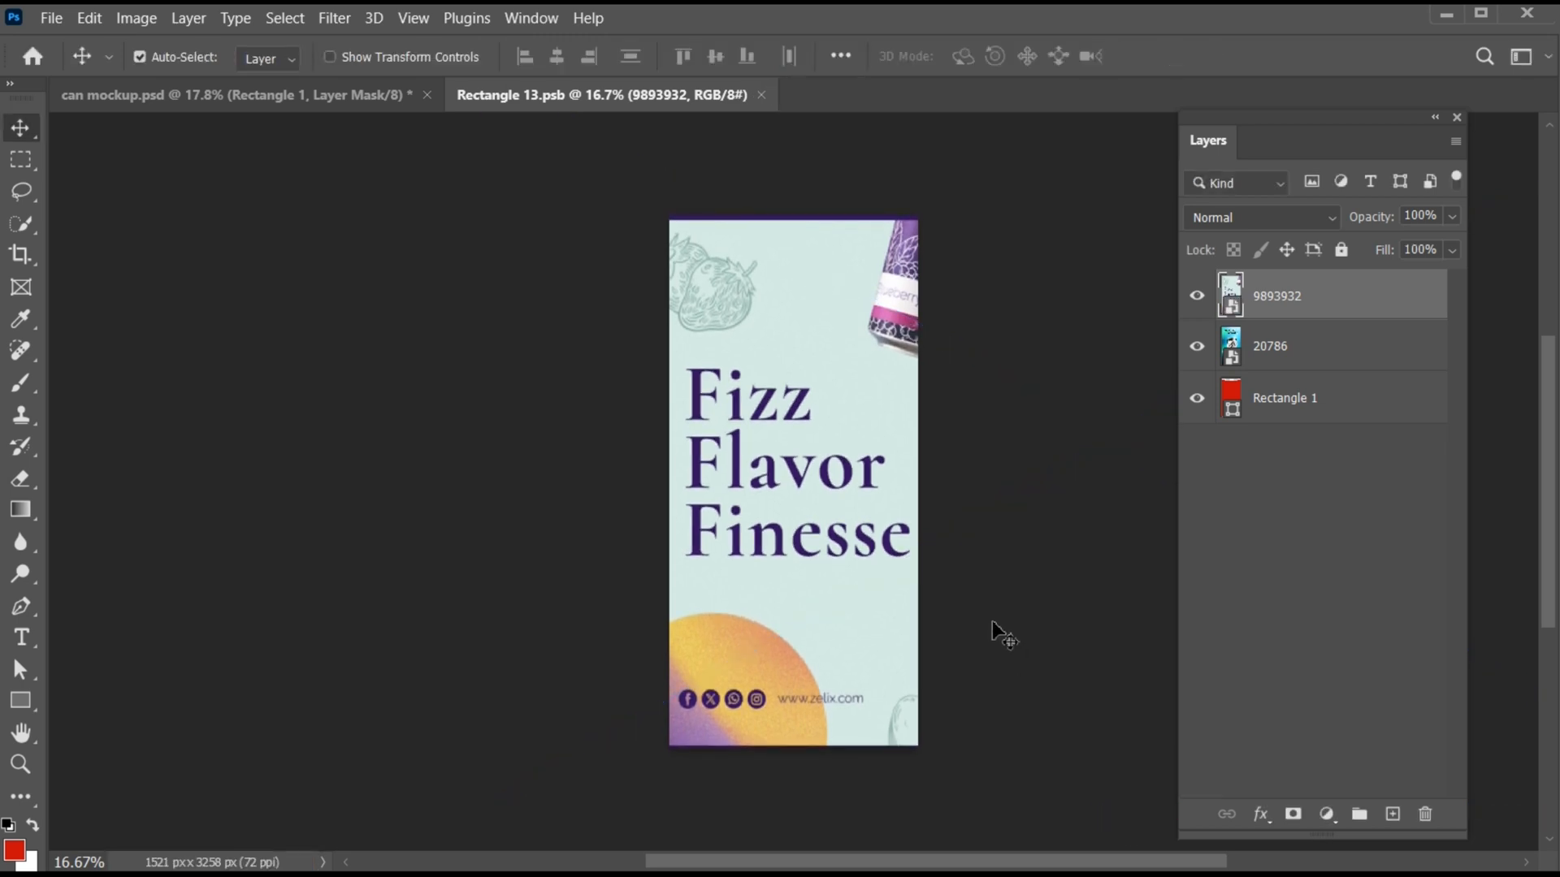
{"action": "left_click", "coordinate": [364, 99]}
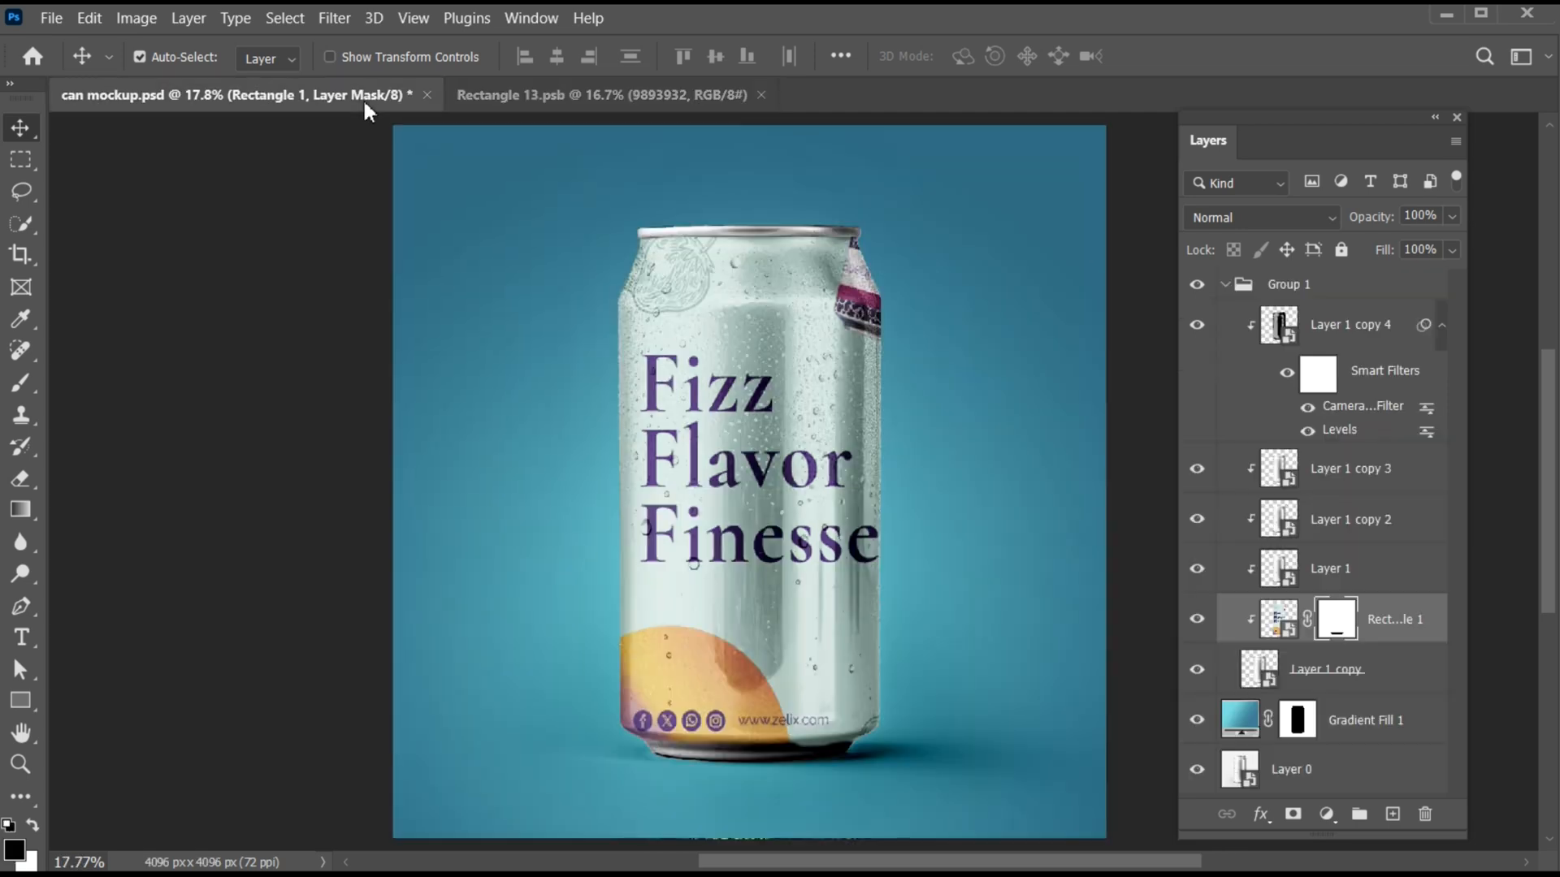